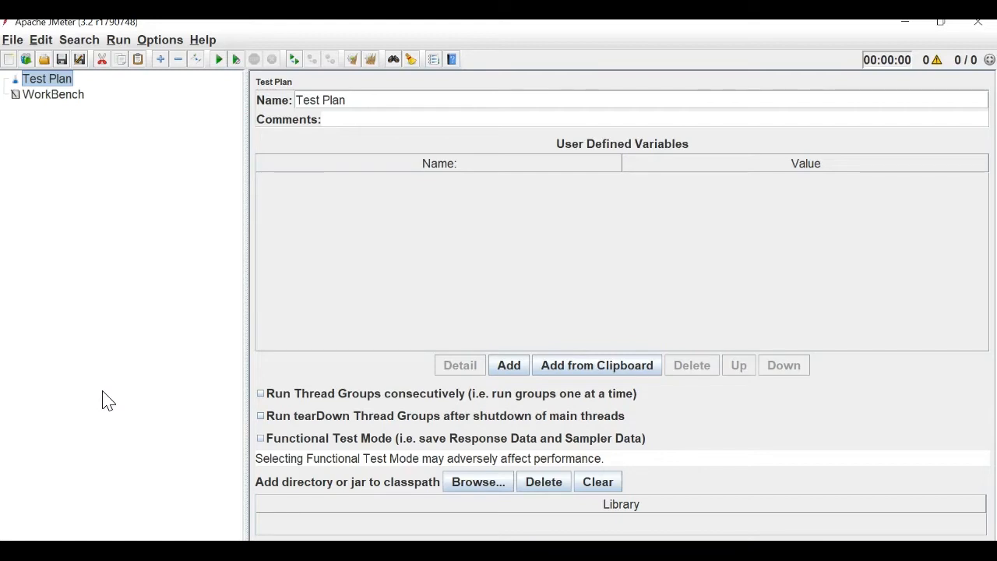
# Open the Function Helper from the Options menu and choose the __threadNum function.
pyautogui.click(161, 41)
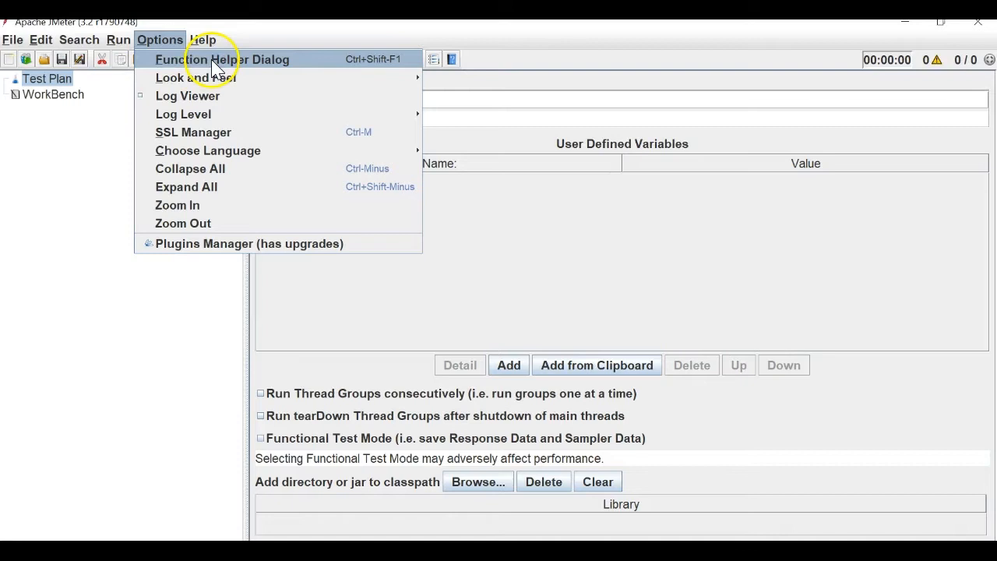
pyautogui.click(265, 68)
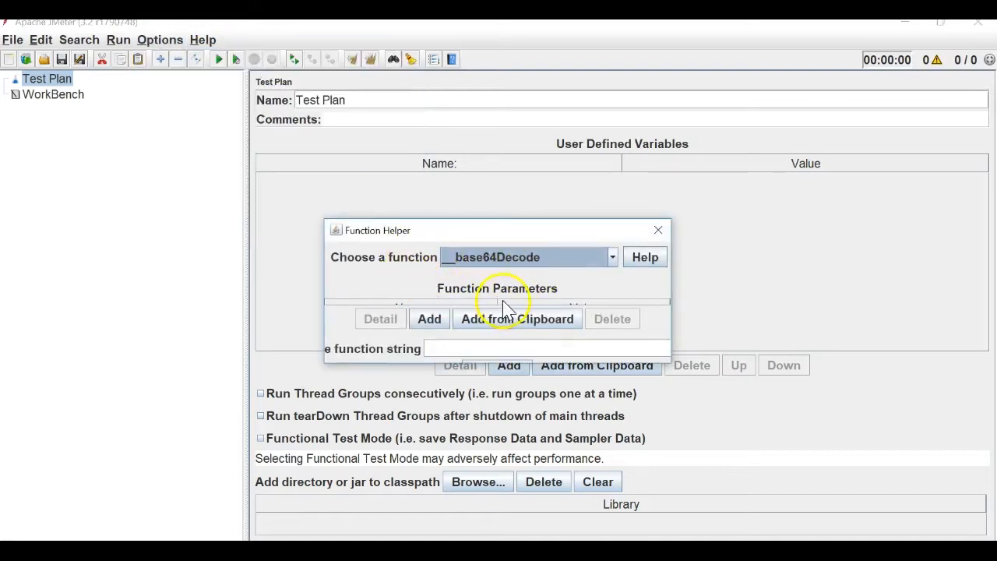
pyautogui.click(588, 257)
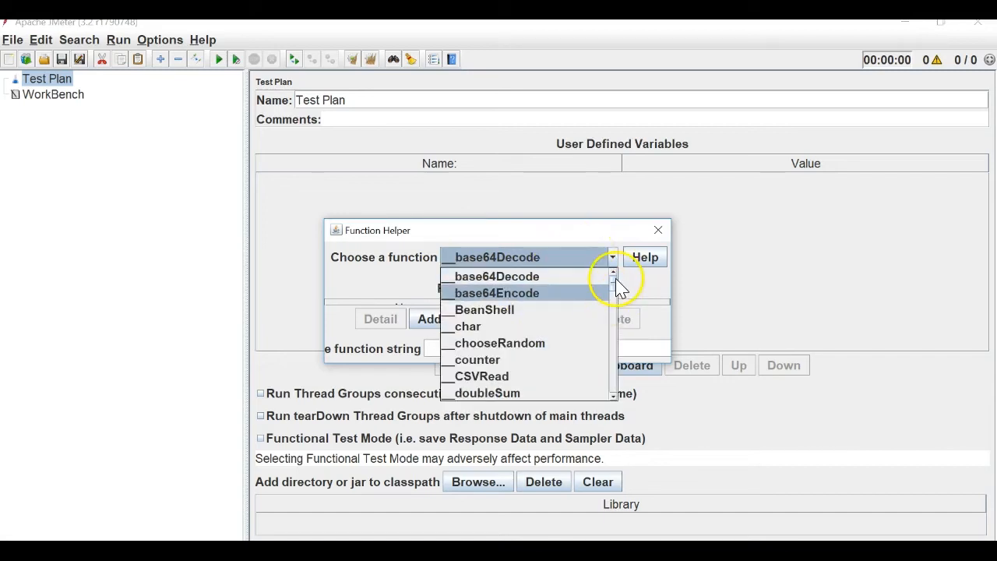
pyautogui.moveTo(619, 289); pyautogui.dragTo(604, 306)
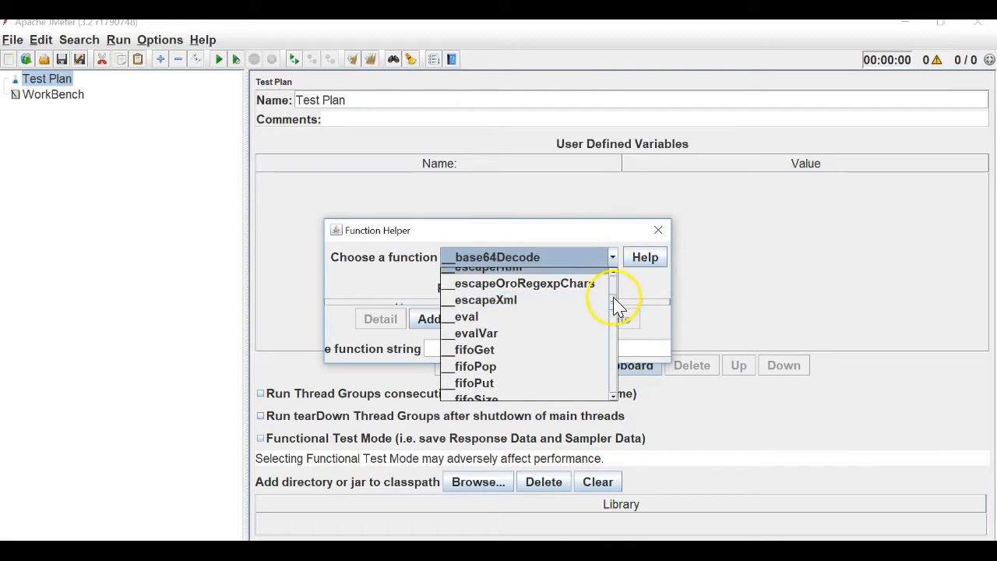
pyautogui.click(615, 319)
pyautogui.moveTo(615, 320); pyautogui.dragTo(618, 376)
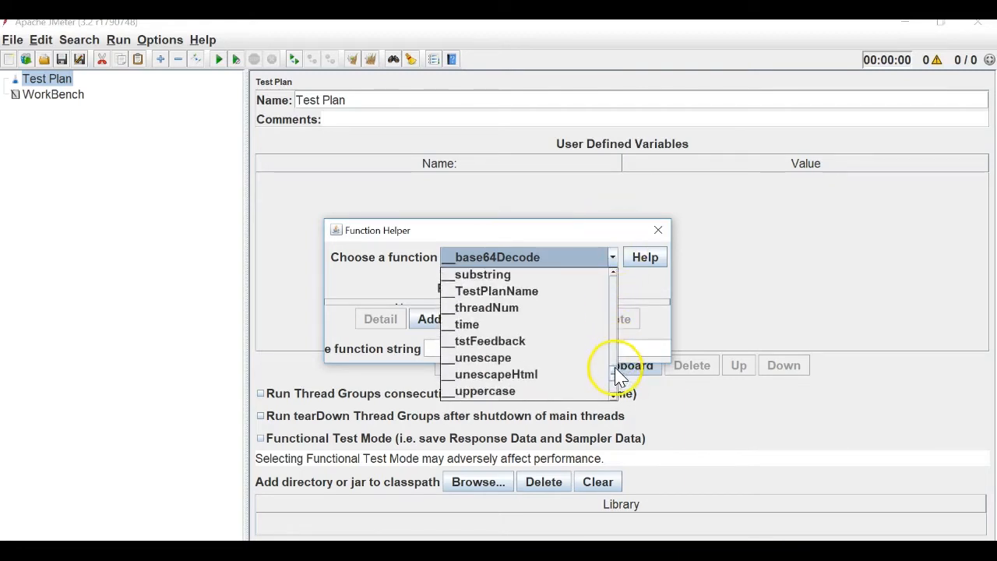
pyautogui.click(520, 310)
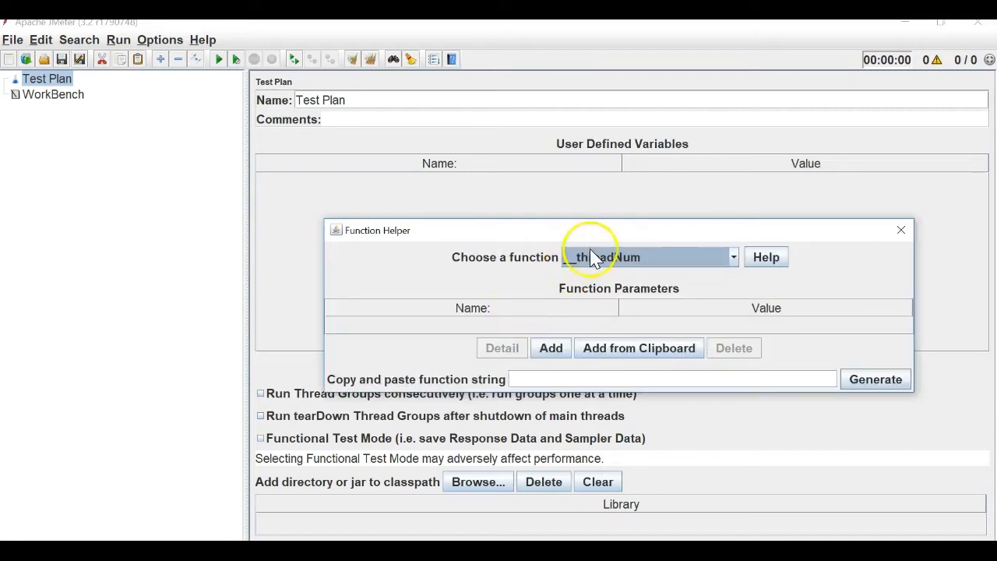
# Move the Function Helper dialog aside and generate the __threadNum function string.
pyautogui.moveTo(601, 242); pyautogui.dragTo(455, 148)
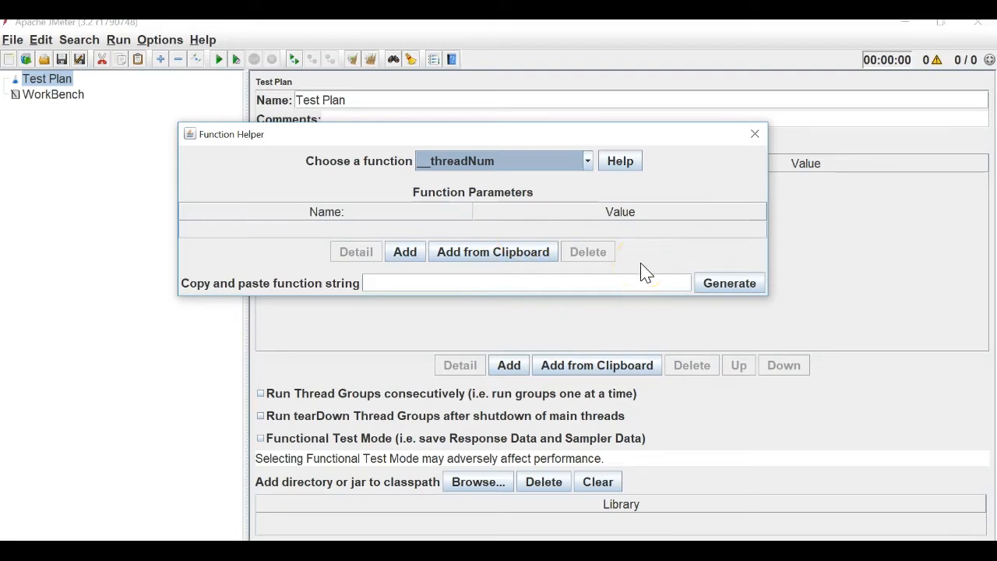
pyautogui.click(728, 285)
pyautogui.click(728, 285)
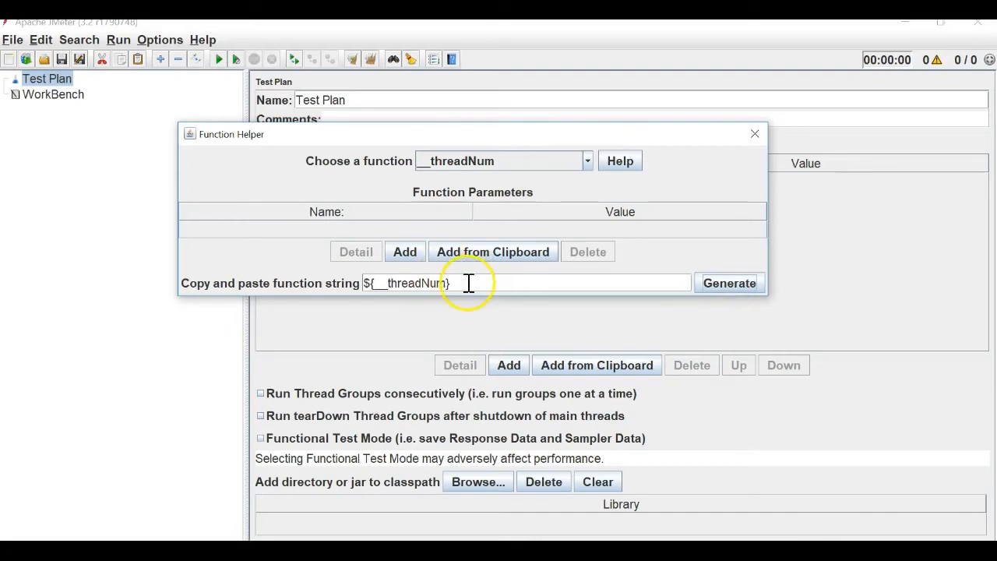
# Select the entire ${__threadNum} string in the function string field.
pyautogui.moveTo(465, 283); pyautogui.dragTo(363, 283)
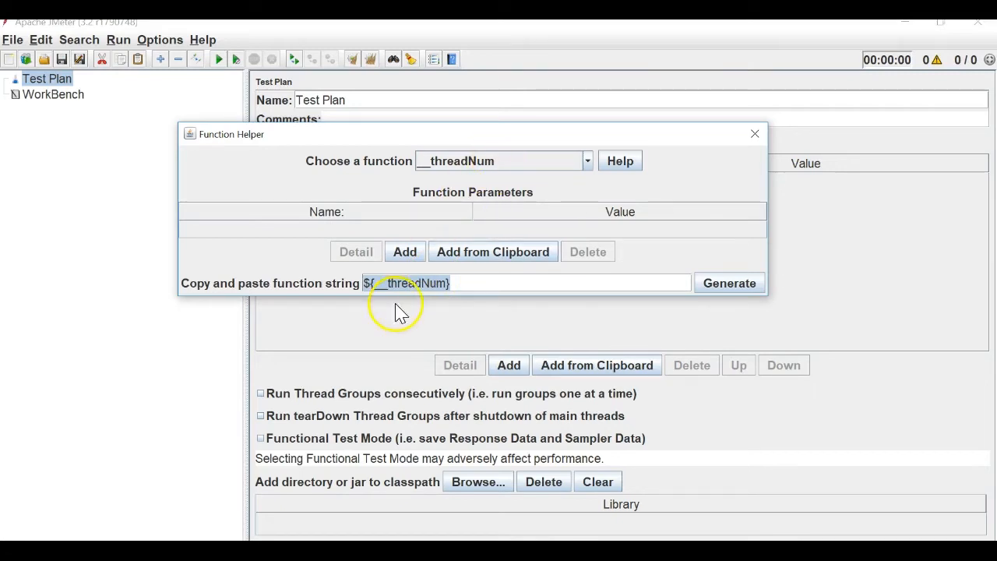
pyautogui.click(371, 279)
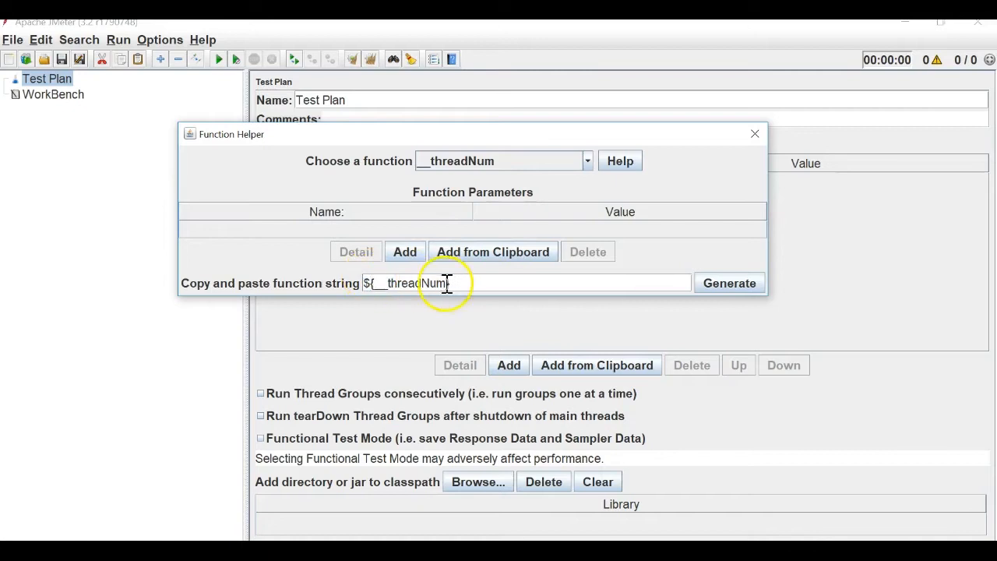
pyautogui.doubleClick(397, 284)
pyautogui.click(379, 283)
pyautogui.doubleClick(379, 283)
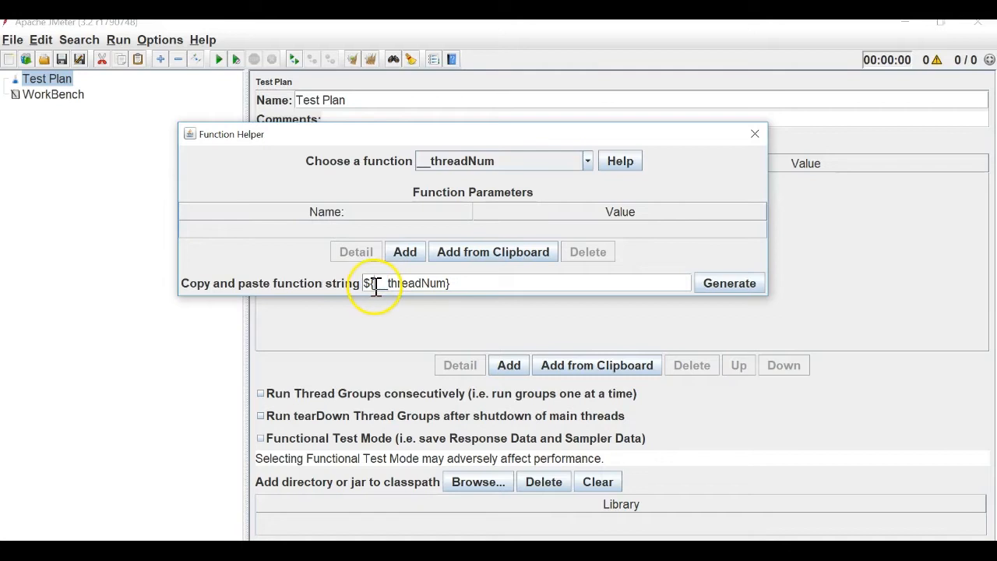
pyautogui.moveTo(379, 285); pyautogui.dragTo(392, 285)
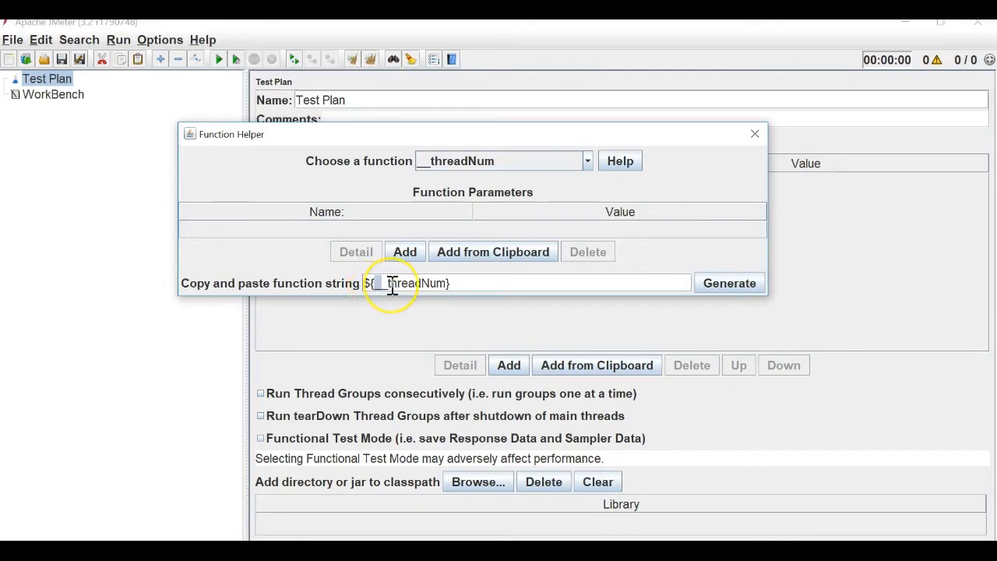
pyautogui.doubleClick(391, 285)
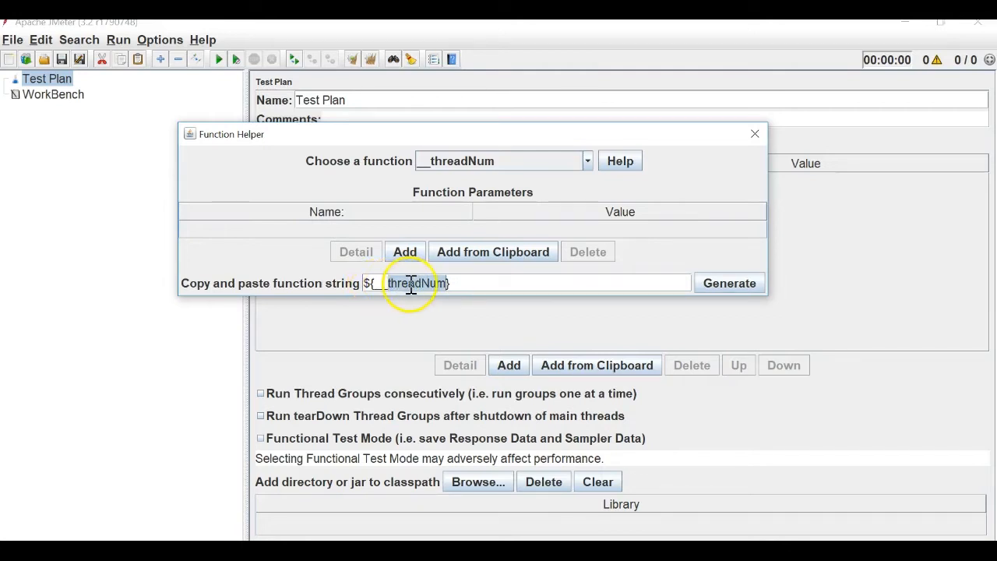
pyautogui.moveTo(463, 285); pyautogui.dragTo(363, 280)
pyautogui.click(515, 166)
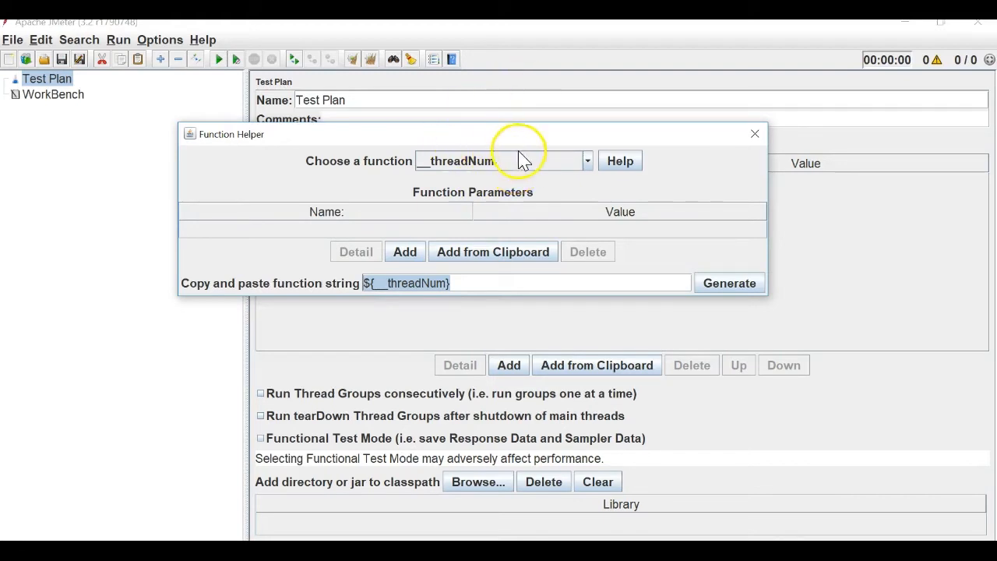
pyautogui.click(615, 161)
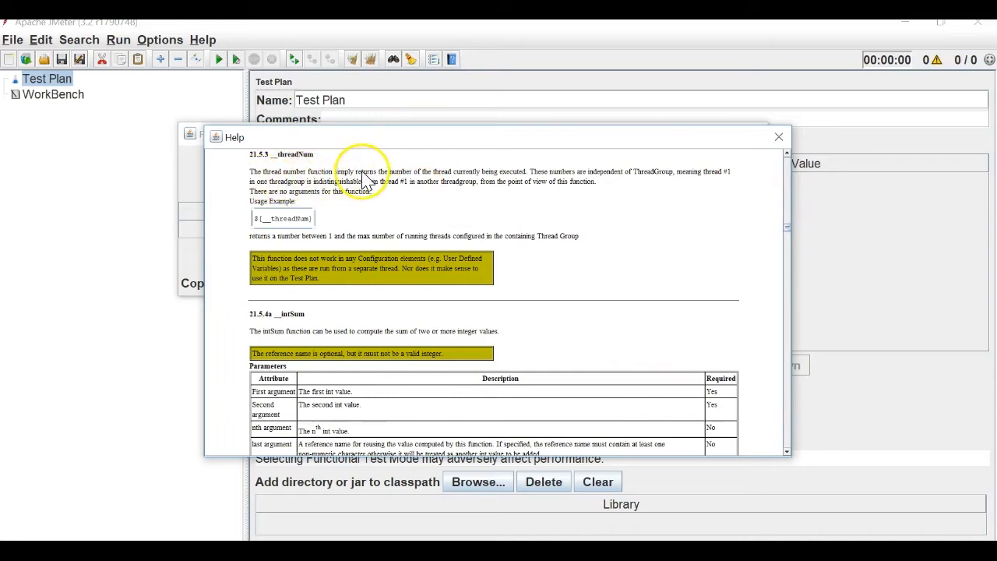
pyautogui.scroll(5, 382, 179)
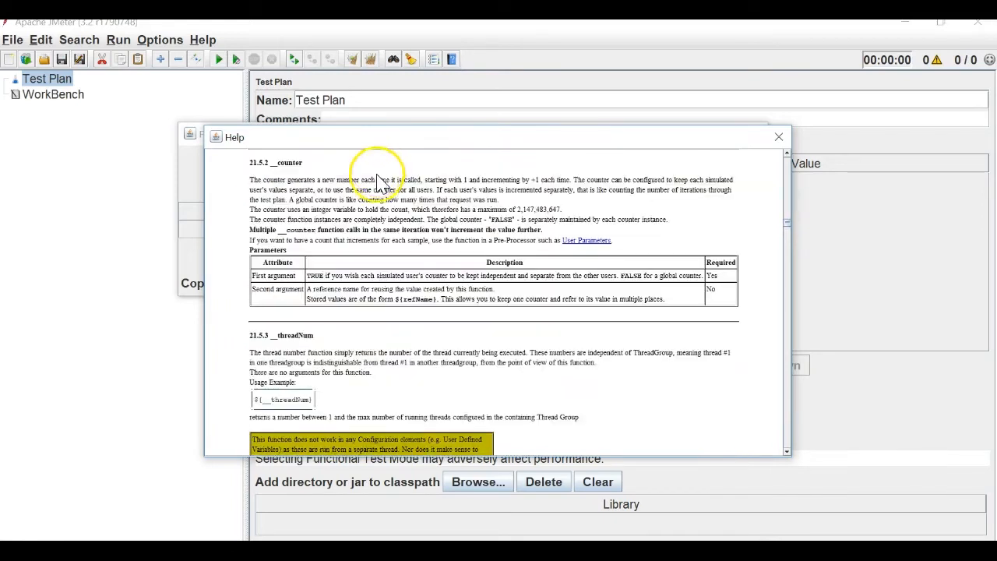
pyautogui.scroll(5, 378, 249)
pyautogui.scroll(2, 372, 269)
pyautogui.scroll(-10, 366, 268)
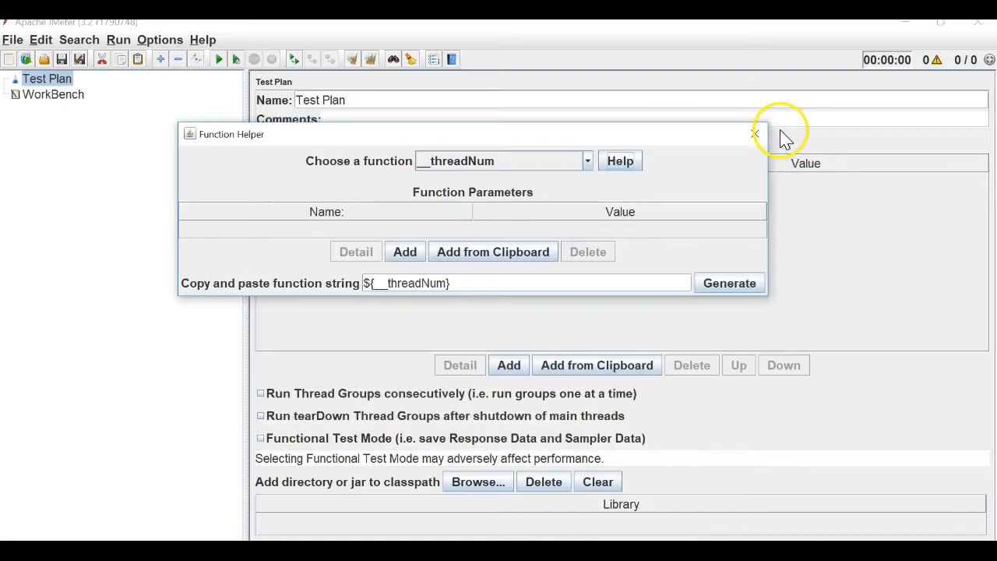
pyautogui.click(779, 137)
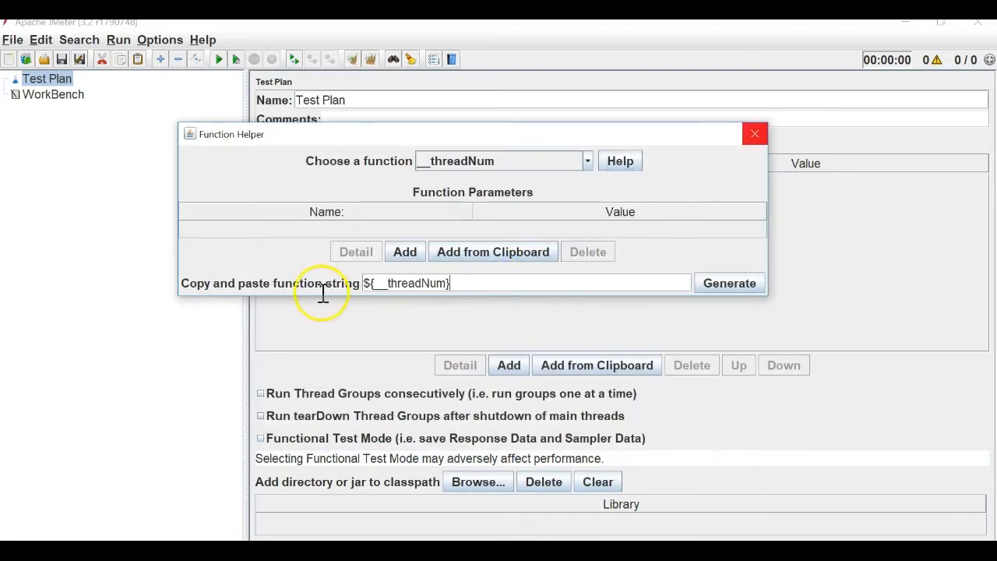
pyautogui.moveTo(323, 294); pyautogui.dragTo(315, 281)
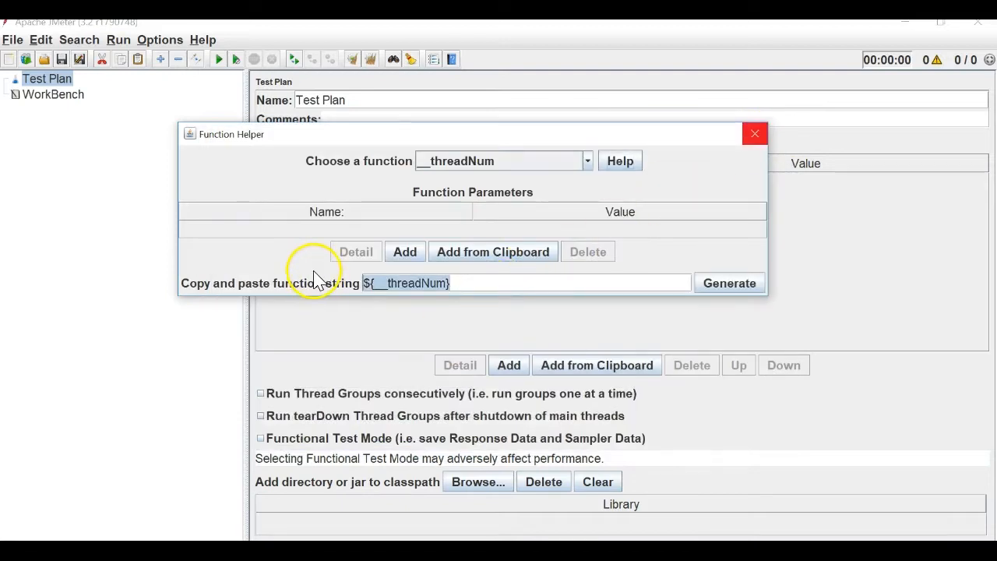
# Close the Function Helper and add a Thread Group to the Test Plan.
pyautogui.click(753, 139)
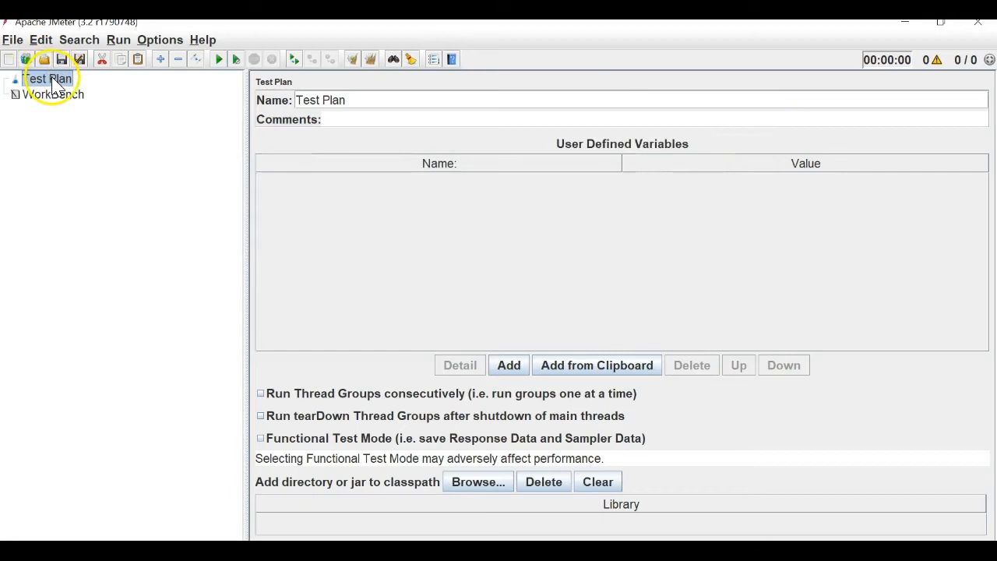
pyautogui.rightClick(52, 80)
pyautogui.moveTo(237, 87)
pyautogui.moveTo(267, 83)
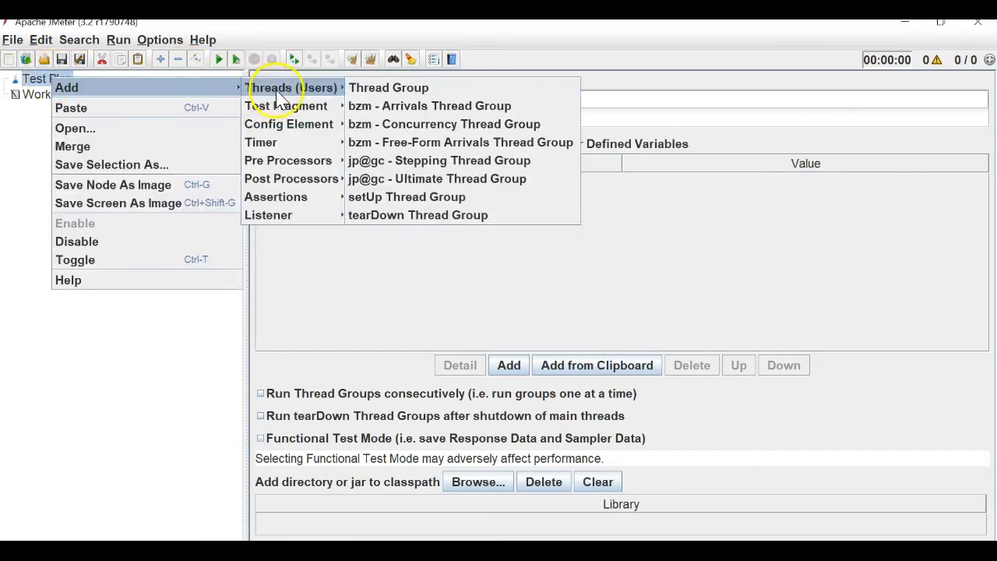
pyautogui.click(394, 84)
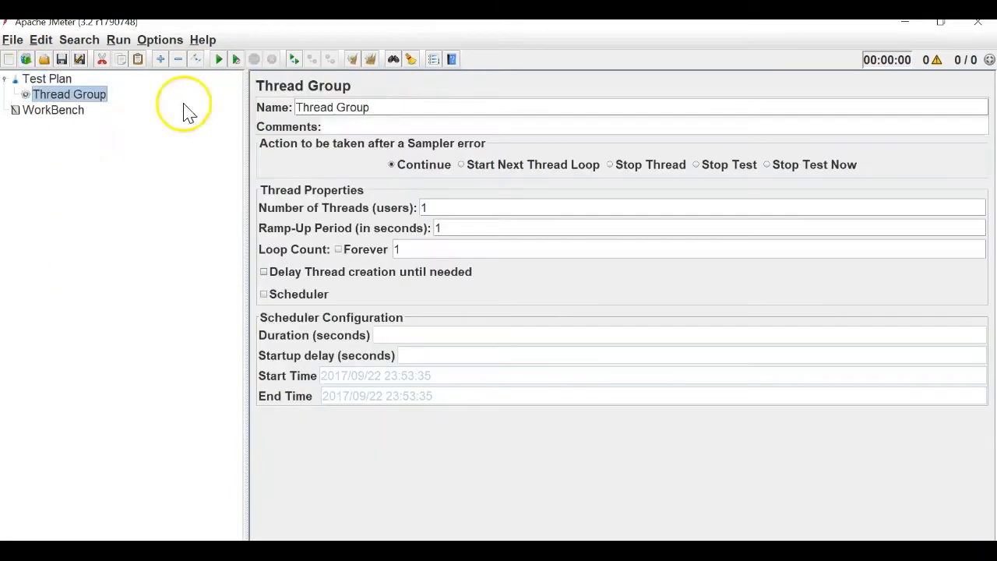
# Add a Java Request sampler to the Thread Group and rename it Request 1.
pyautogui.rightClick(78, 99)
pyautogui.moveTo(284, 106)
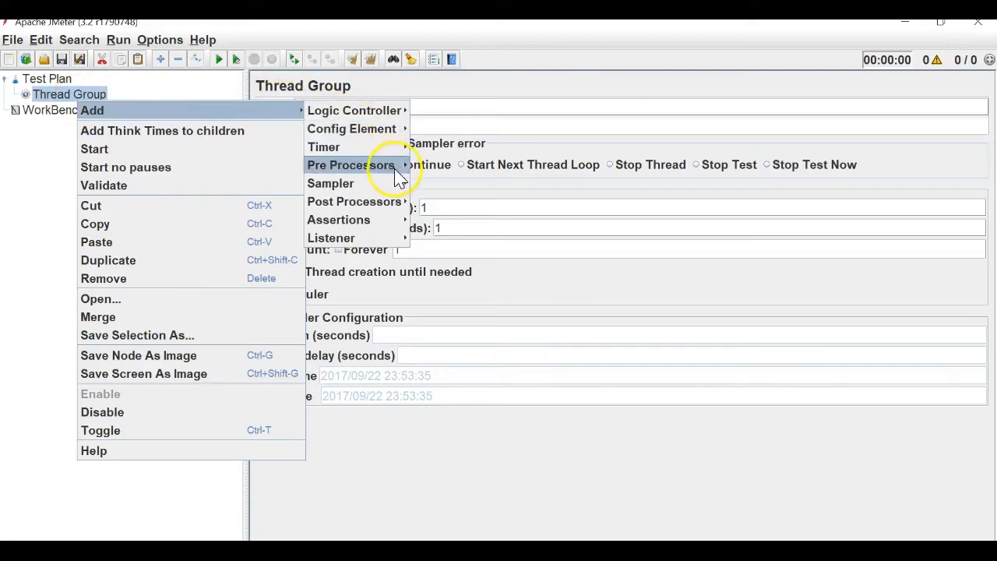
pyautogui.moveTo(400, 183)
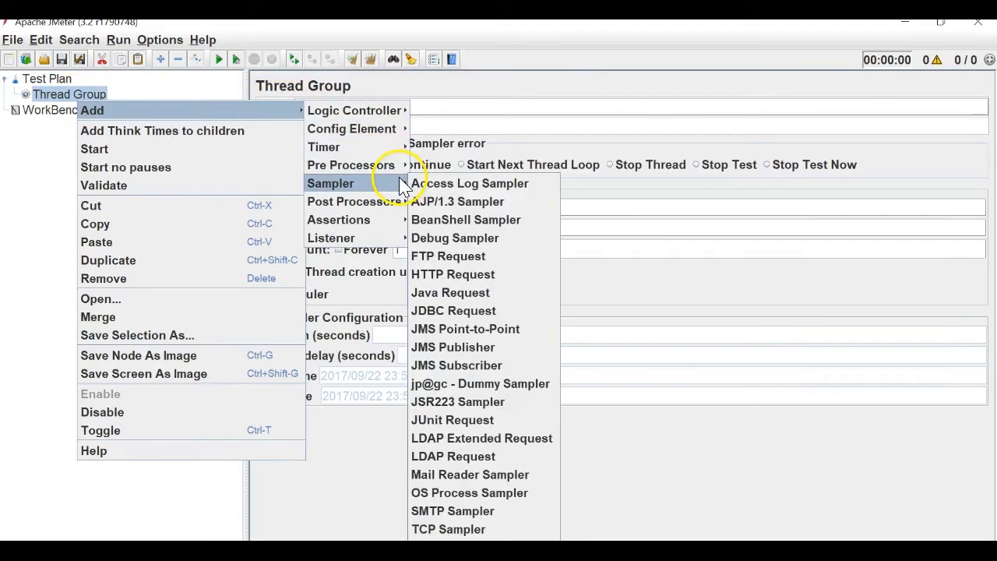
pyautogui.click(457, 292)
pyautogui.moveTo(387, 100); pyautogui.dragTo(242, 100)
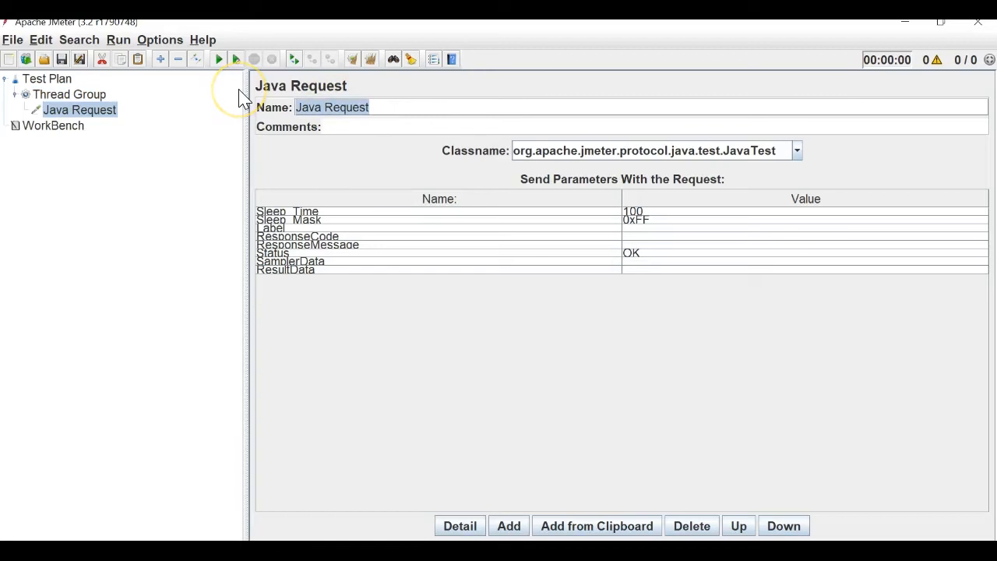
pyautogui.write('R')
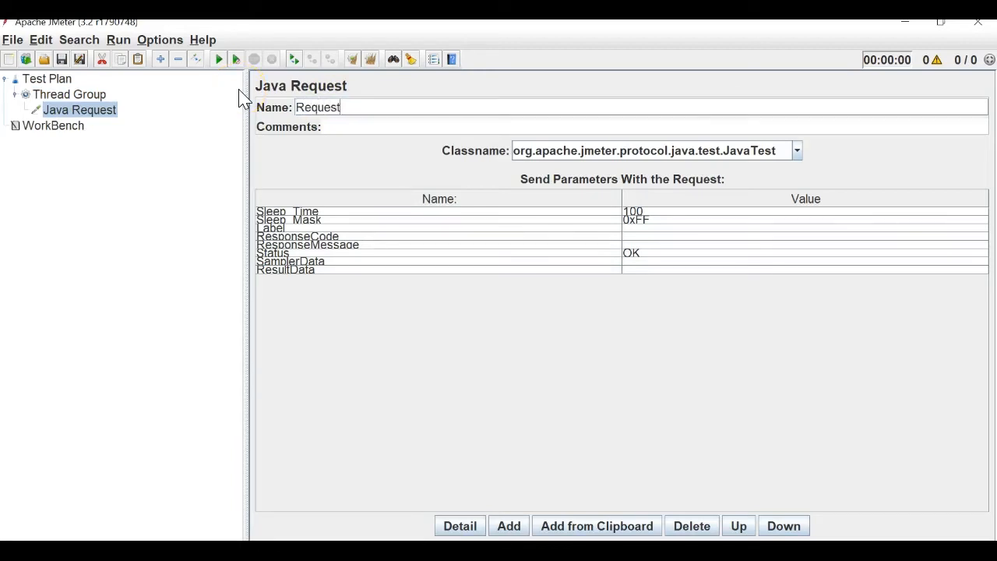
# Start Save As and create a 'JMeter Functions' folder inside Desktop's JMeter Videos folder.
pyautogui.click(74, 94)
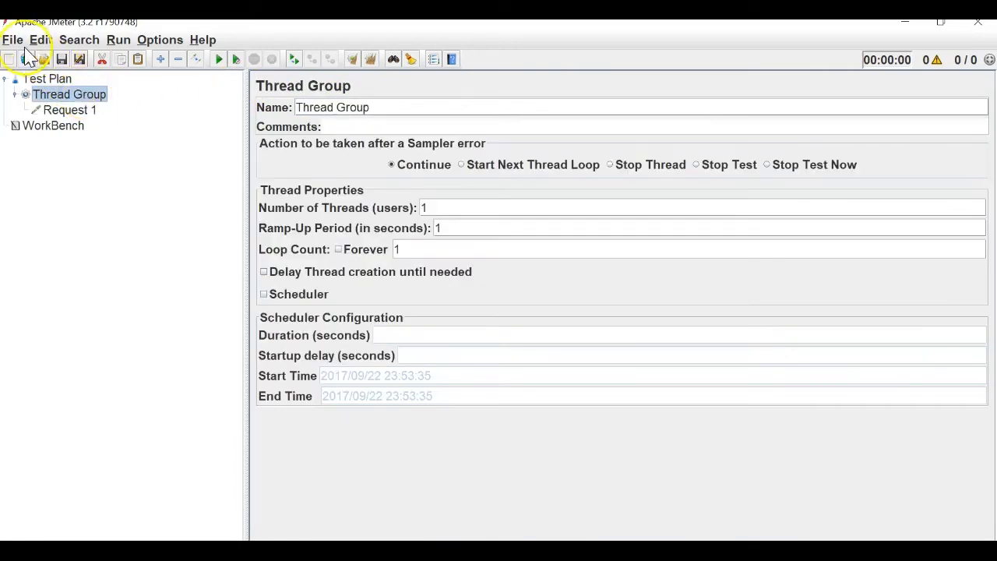
pyautogui.click(12, 39)
pyautogui.click(74, 170)
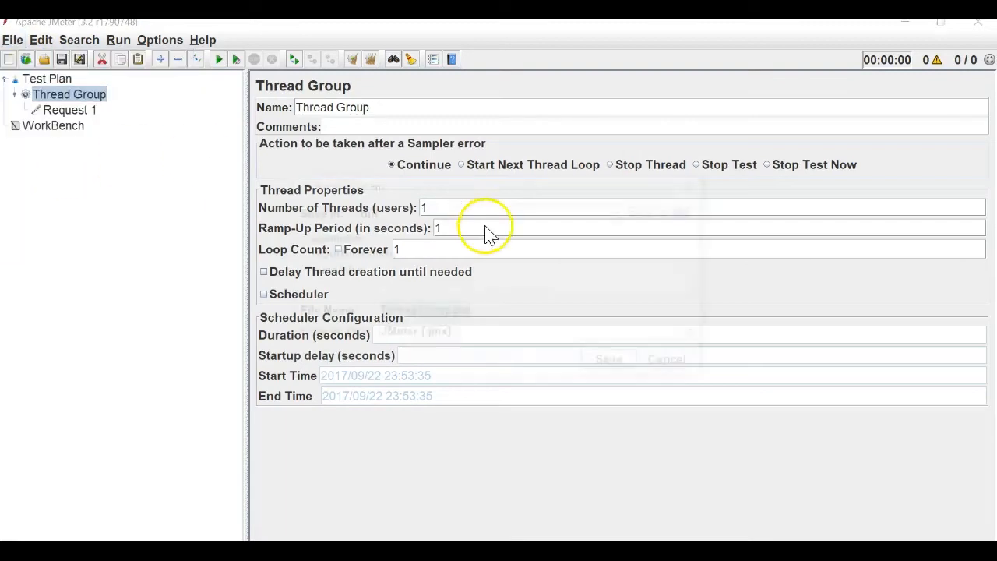
pyautogui.click(657, 212)
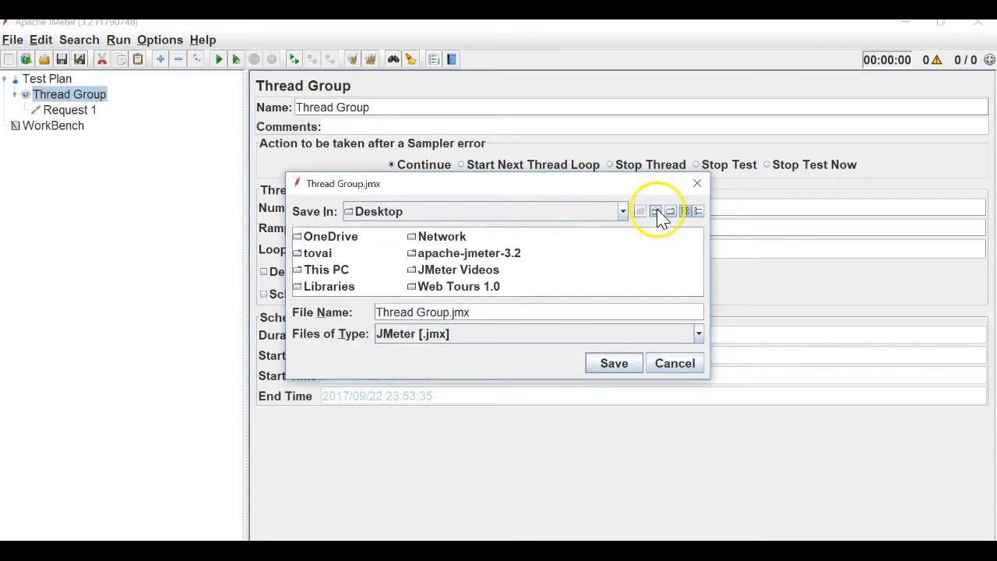
pyautogui.doubleClick(459, 271)
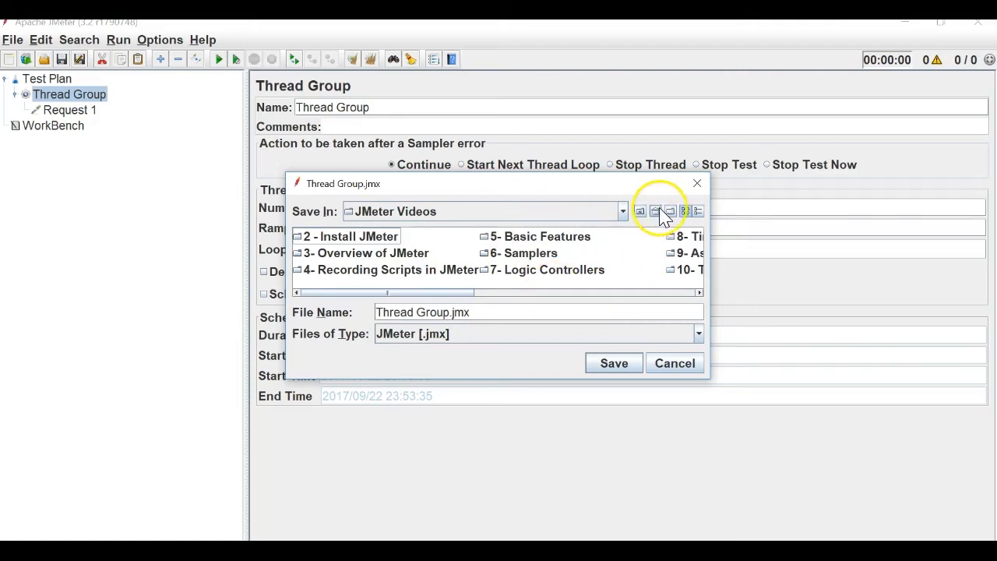
pyautogui.click(669, 212)
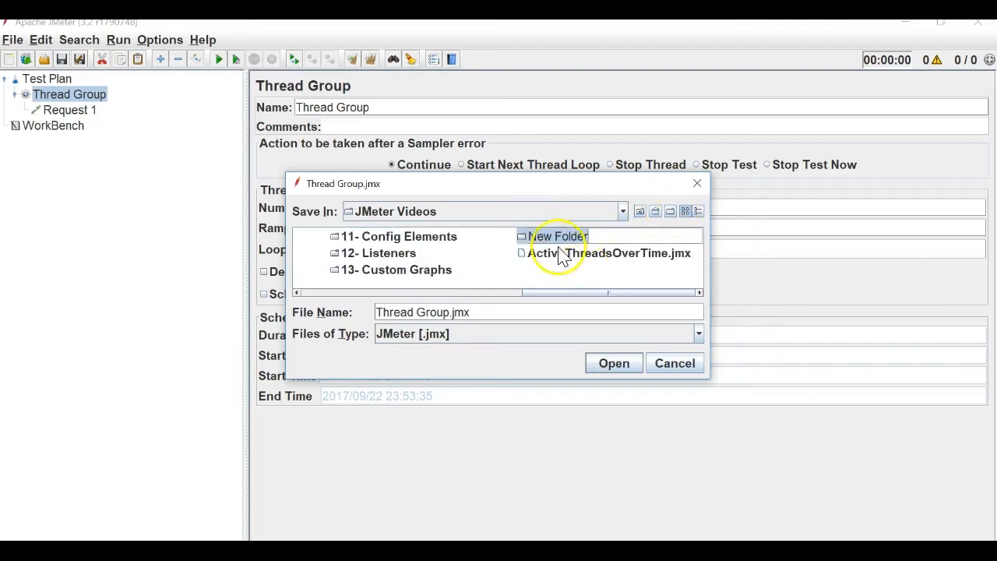
pyautogui.doubleClick(598, 237)
pyautogui.moveTo(599, 236); pyautogui.dragTo(493, 234)
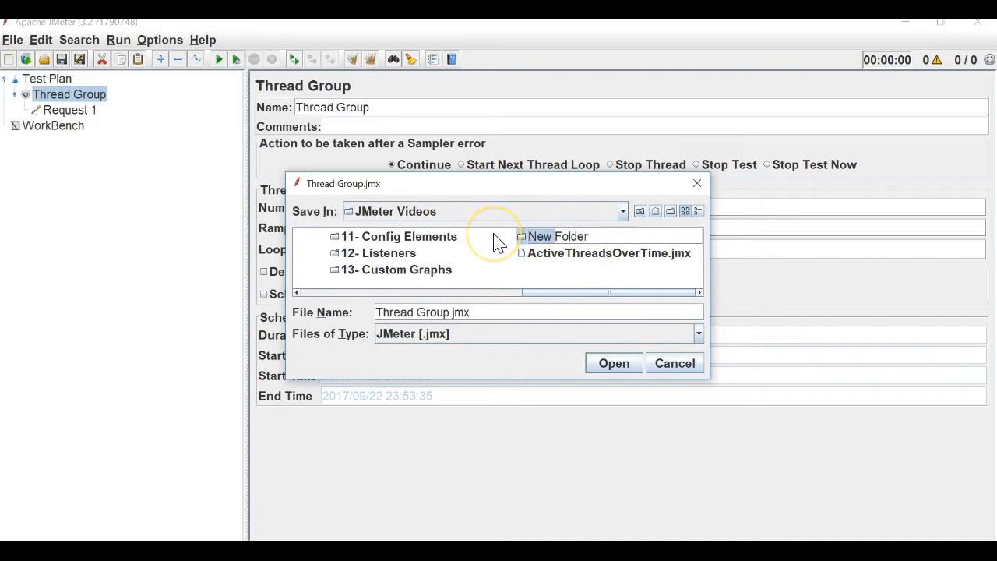
pyautogui.press('BackSpace')
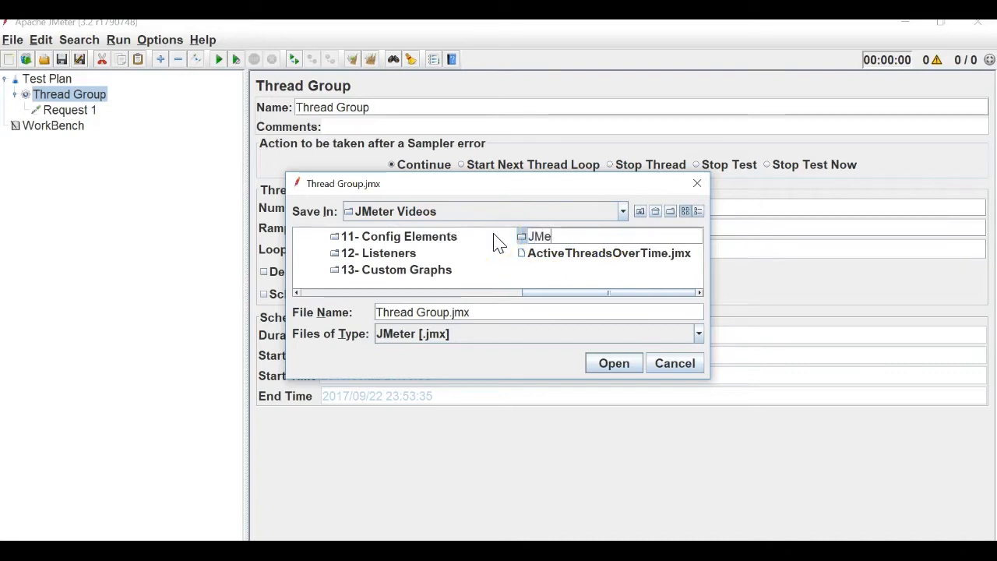
pyautogui.write('JMeter Functions')
pyautogui.press('Return')
# Save the test plan as ThreadNum.jmx inside the JMeter Functions folder.
pyautogui.click(541, 243)
pyautogui.click(607, 366)
pyautogui.click(613, 364)
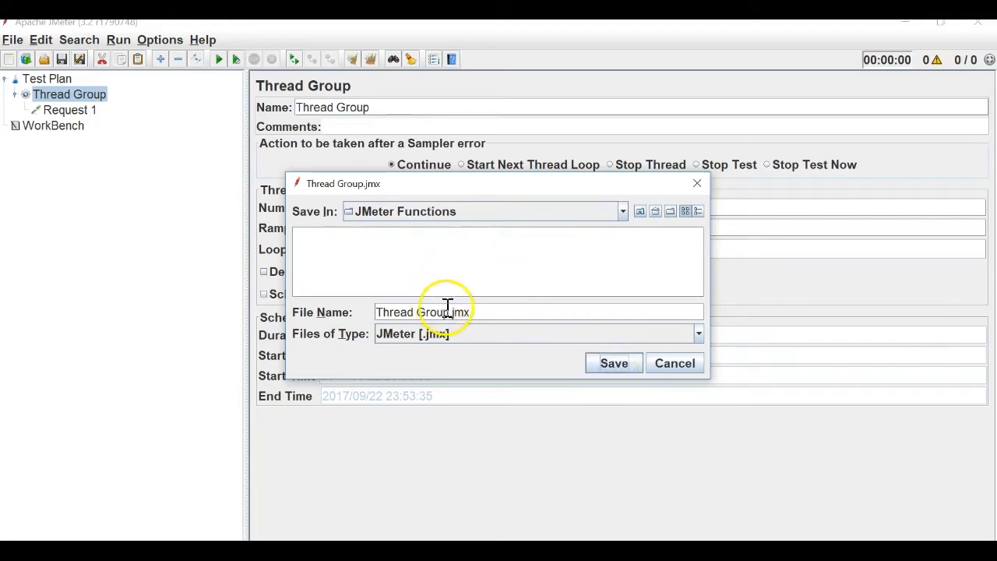
pyautogui.moveTo(449, 311); pyautogui.dragTo(362, 317)
pyautogui.press('BackSpace')
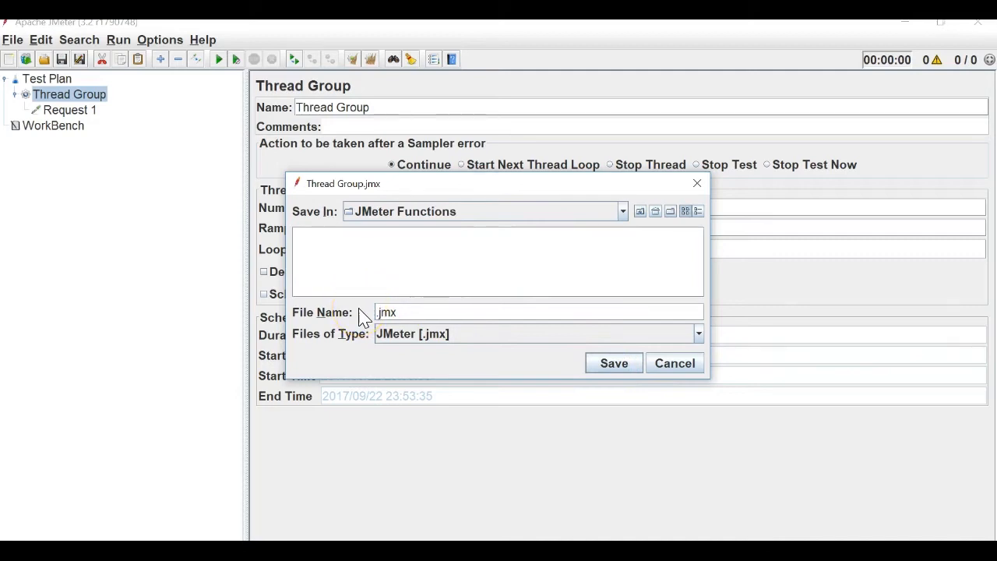
pyautogui.write('ThreadNum')
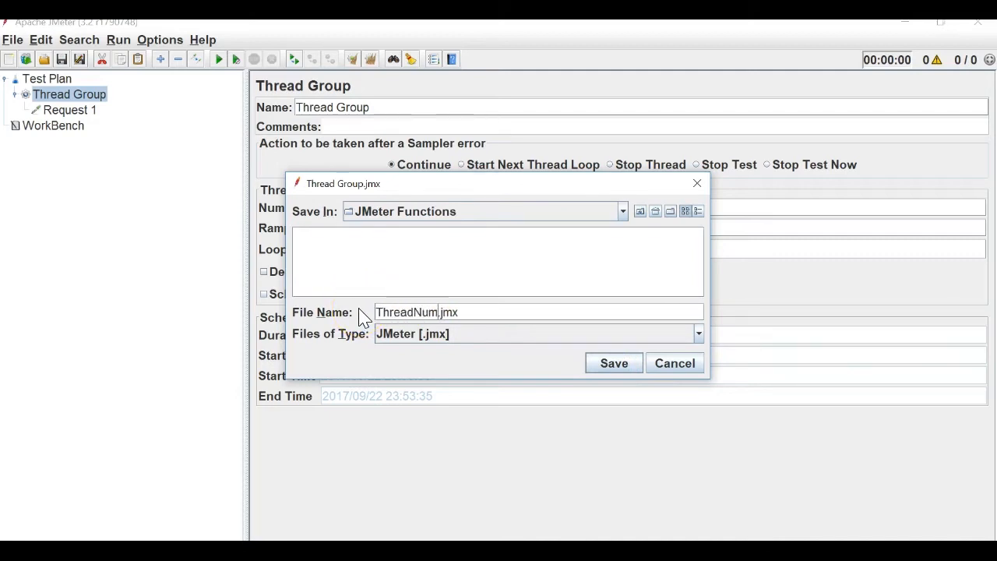
pyautogui.press('Return')
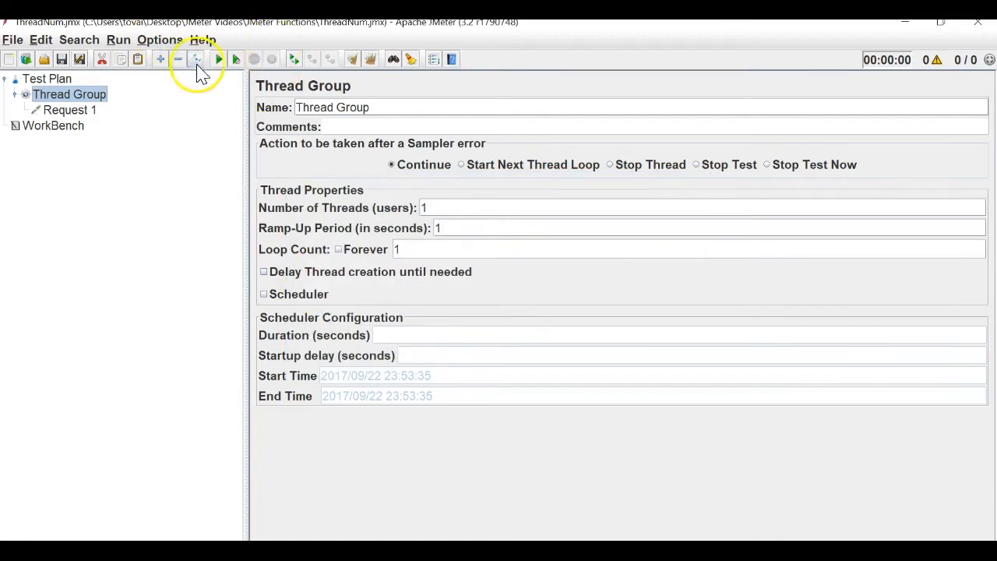
# Add a View Results Tree listener under the Thread Group.
pyautogui.rightClick(77, 97)
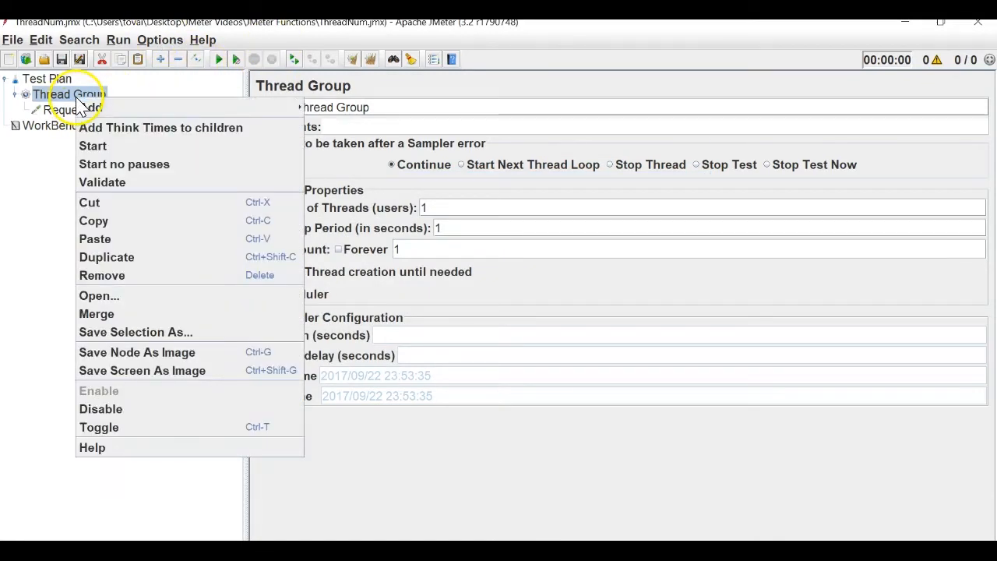
pyautogui.moveTo(268, 106)
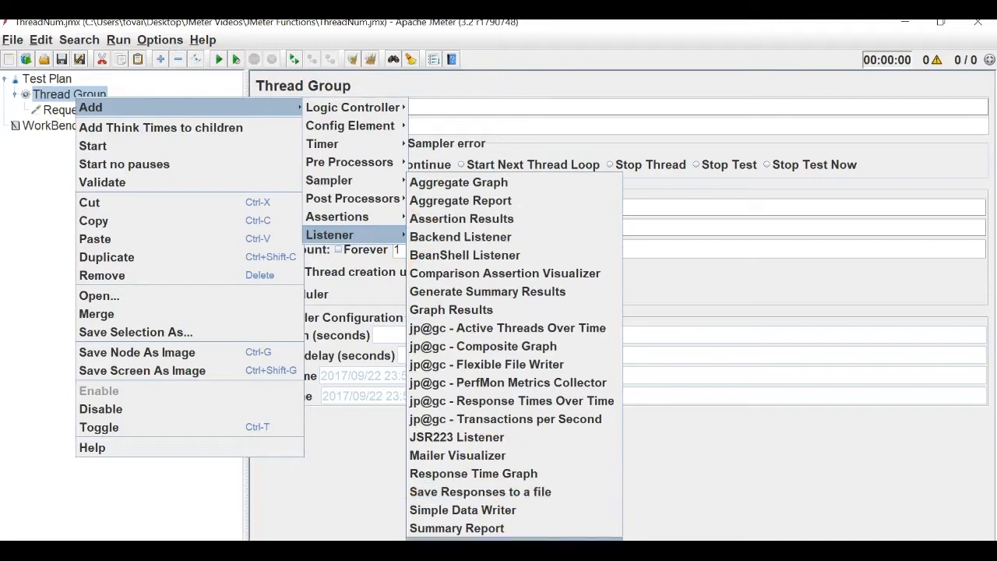
pyautogui.click(475, 536)
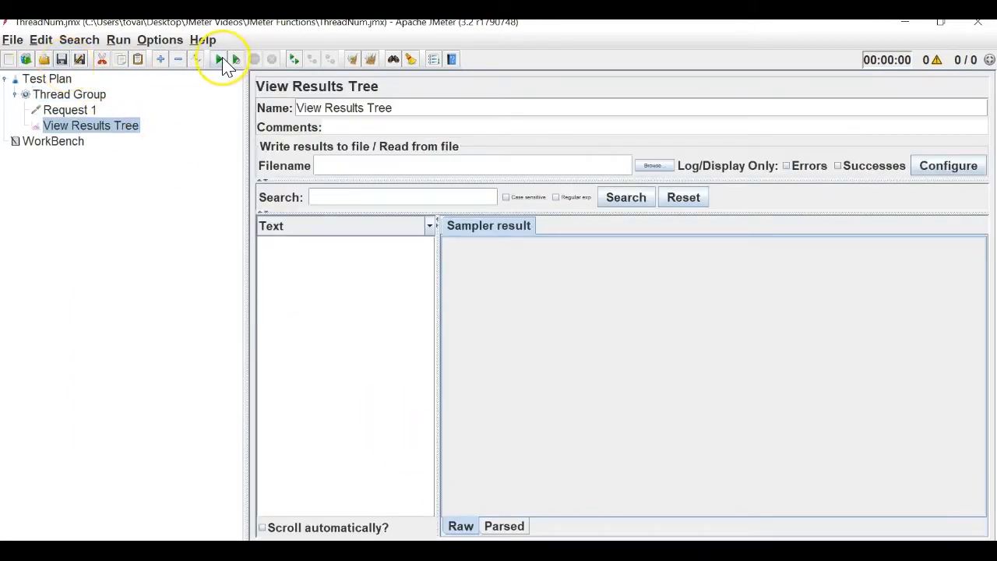
# Run the test plan and check the recorded Request 1 result.
pyautogui.click(224, 64)
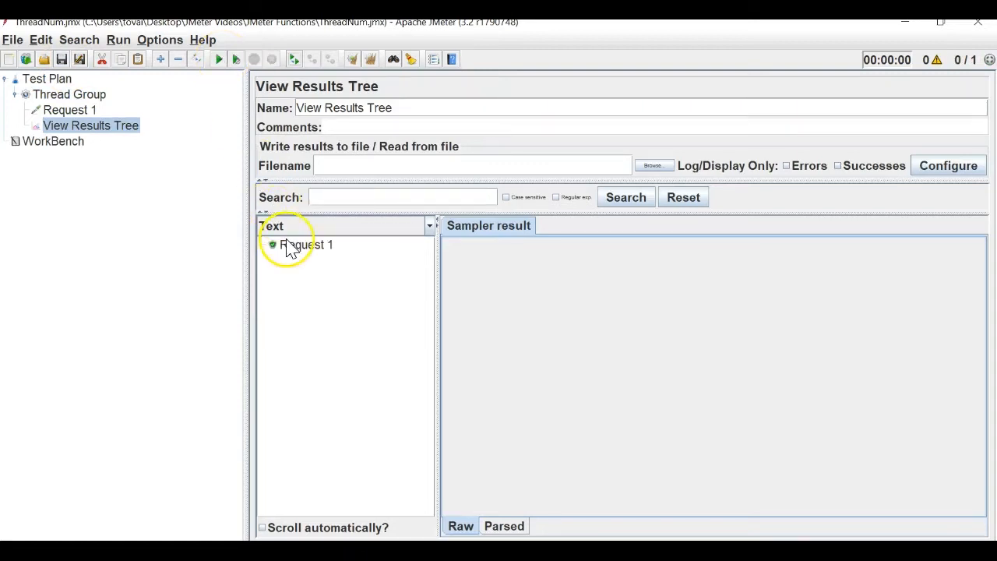
pyautogui.click(91, 110)
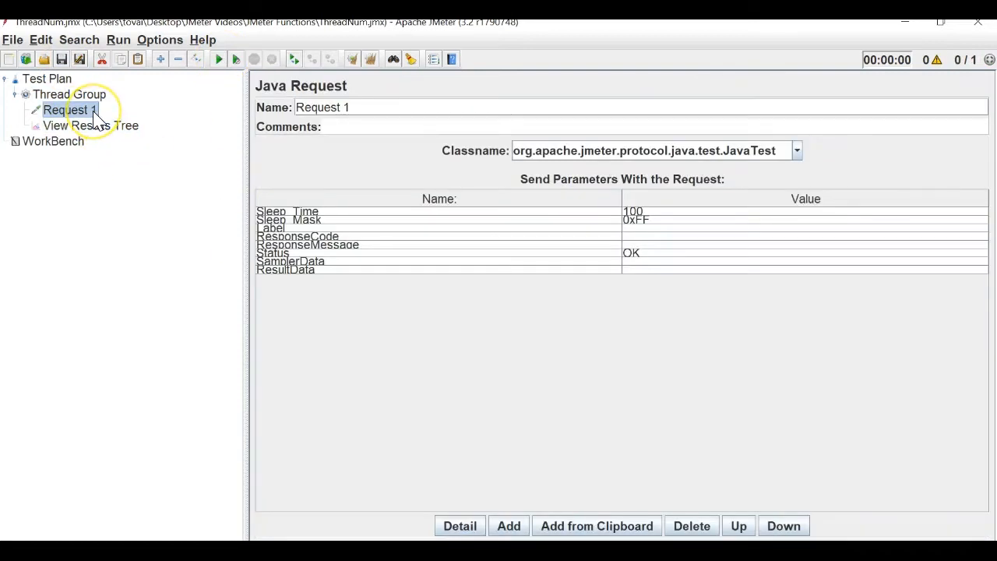
pyautogui.click(101, 127)
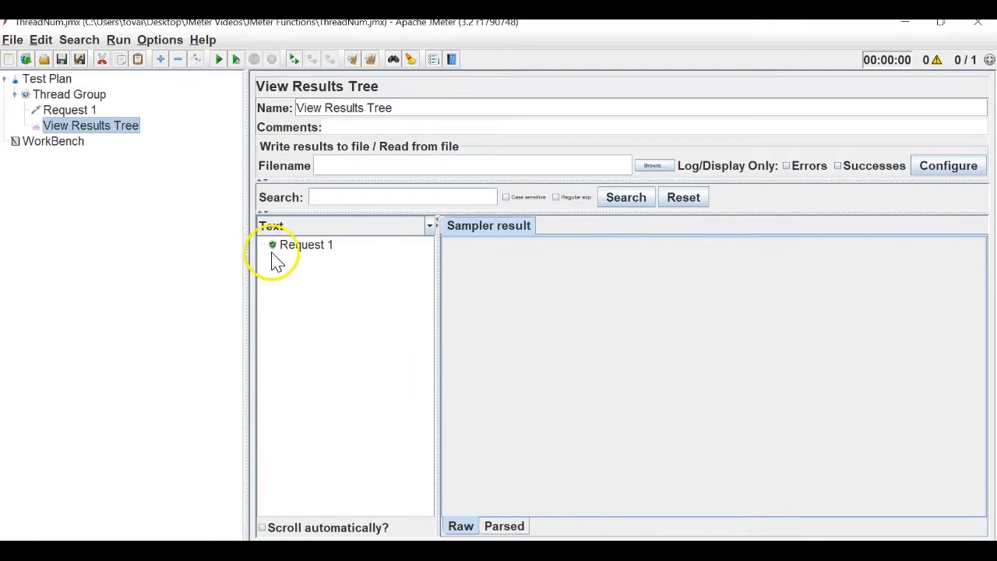
pyautogui.click(83, 111)
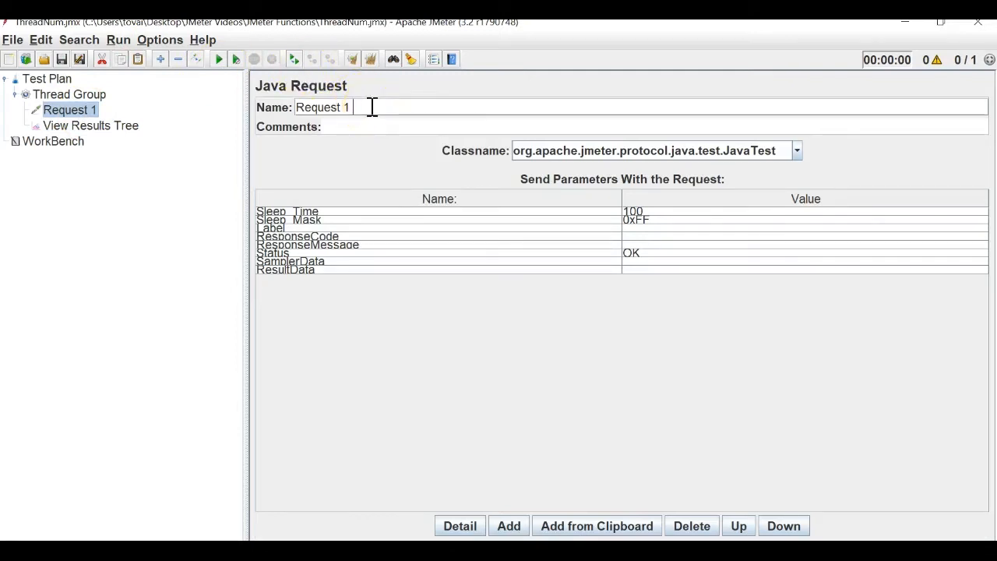
# Rename the Java Request to 'Request 1 ${__threadNum}'.
pyautogui.write('${__threadNum}')
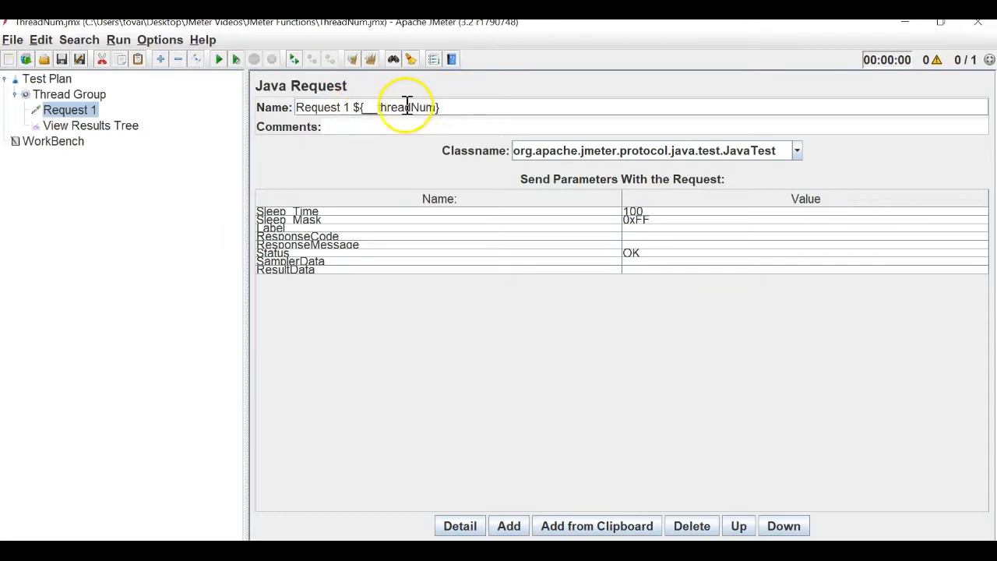
pyautogui.moveTo(378, 107); pyautogui.dragTo(436, 107)
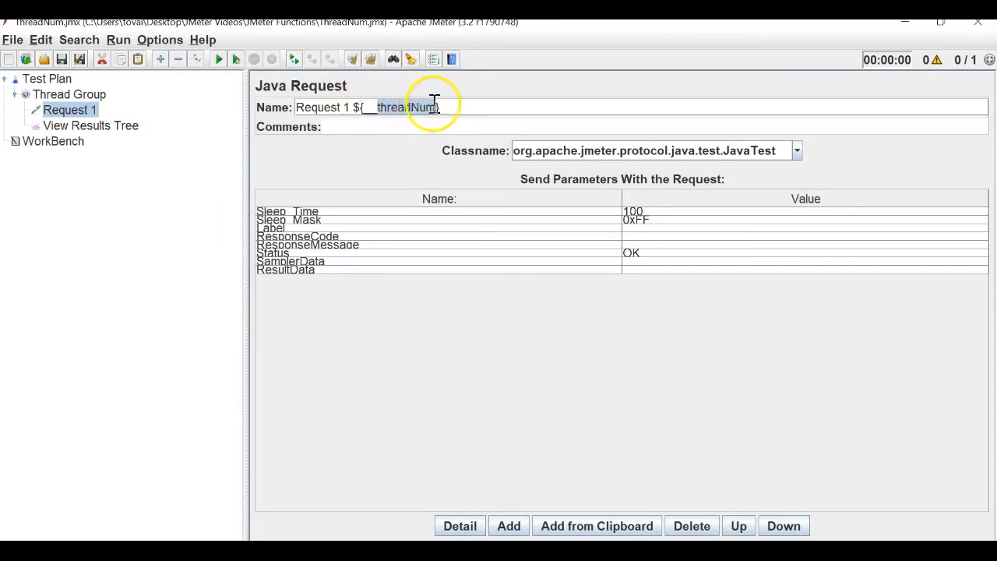
pyautogui.click(370, 109)
# Clear all previous results, rerun the test and inspect the new Request 1 result.
pyautogui.click(117, 125)
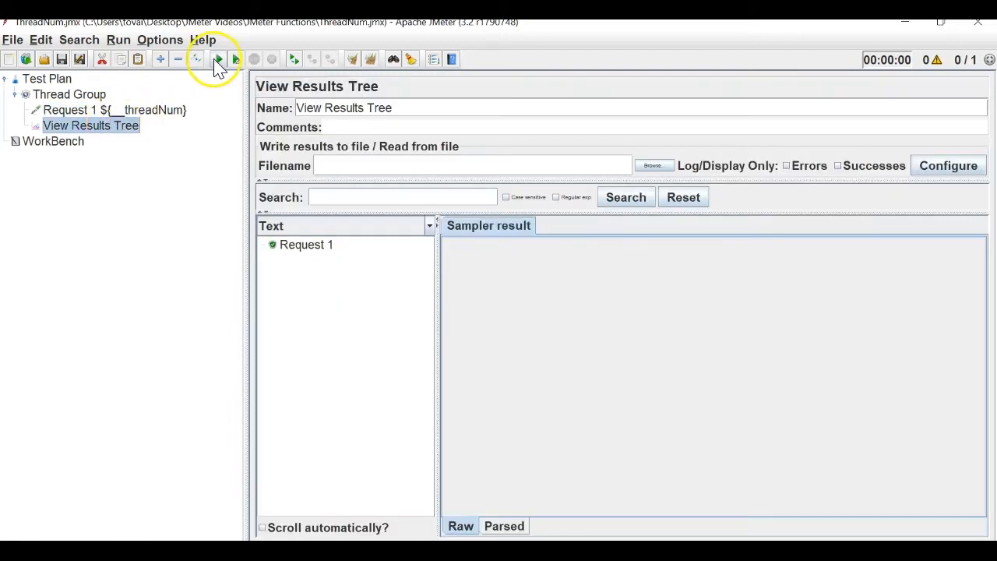
pyautogui.click(369, 60)
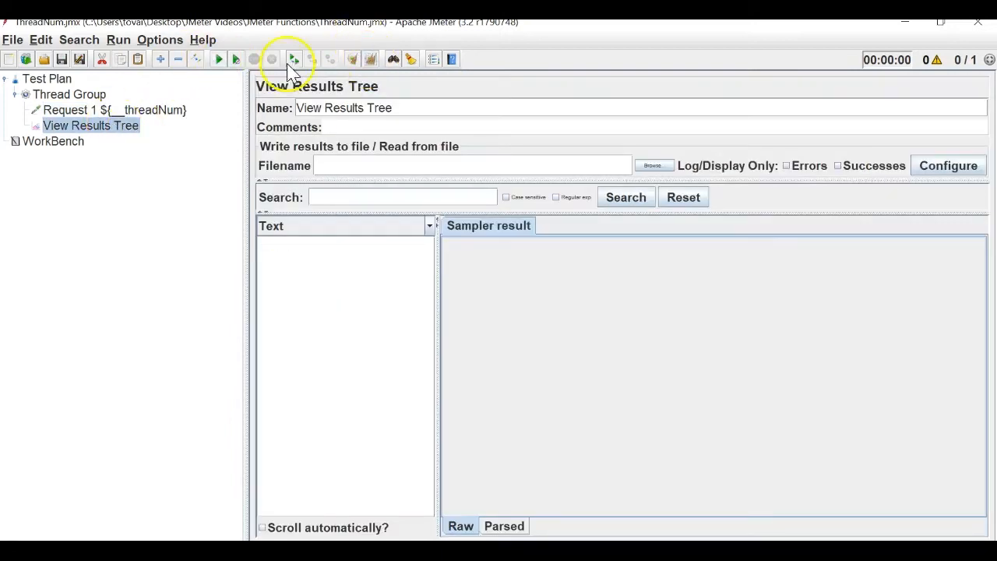
pyautogui.click(220, 61)
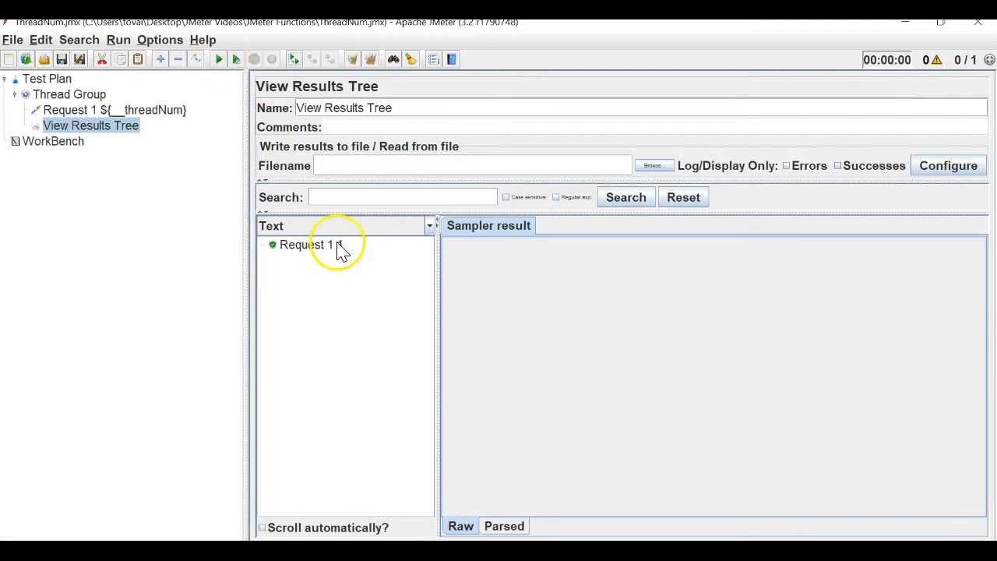
pyautogui.click(340, 248)
# Set the Thread Group's Number of Threads to 2.
pyautogui.click(95, 95)
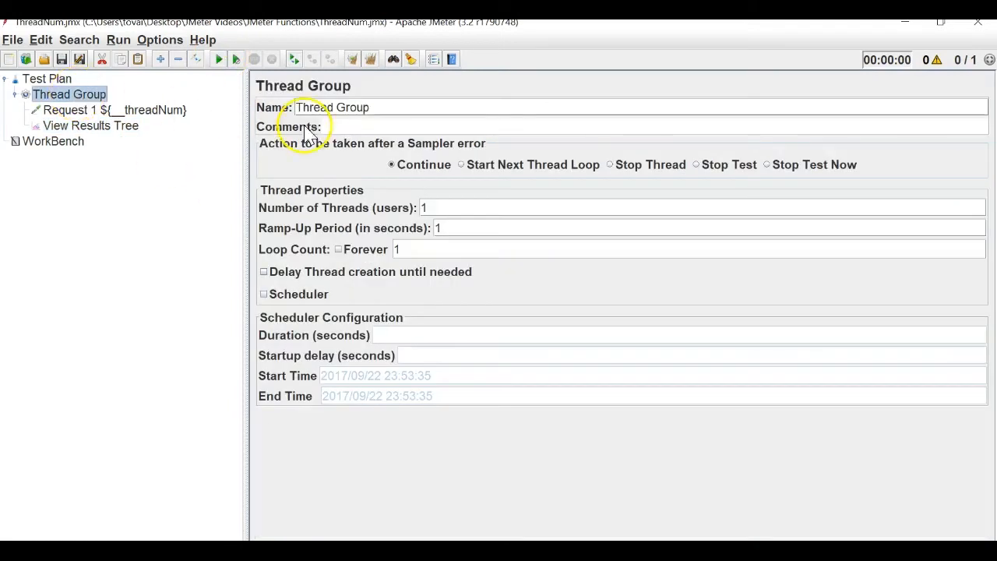
pyautogui.click(432, 207)
pyautogui.press('BackSpace')
pyautogui.write('2')
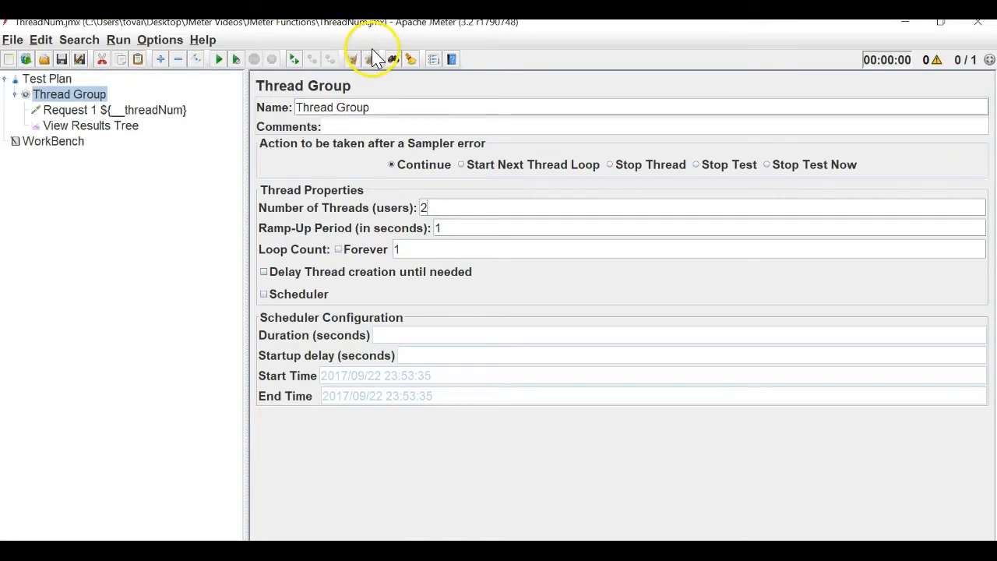
# Run the test and view the Request 1 1 and Request 1 2 results.
pyautogui.click(125, 129)
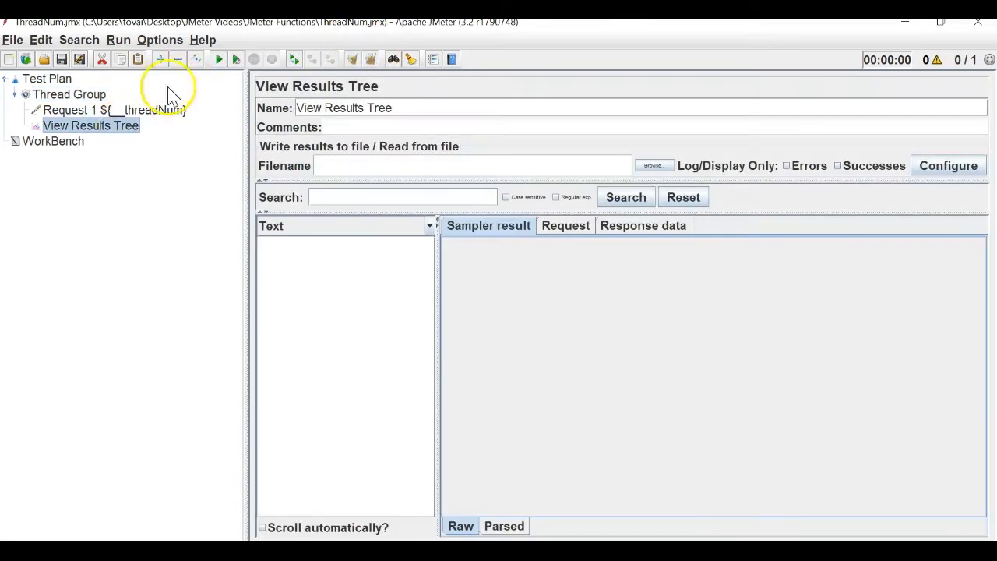
pyautogui.click(219, 60)
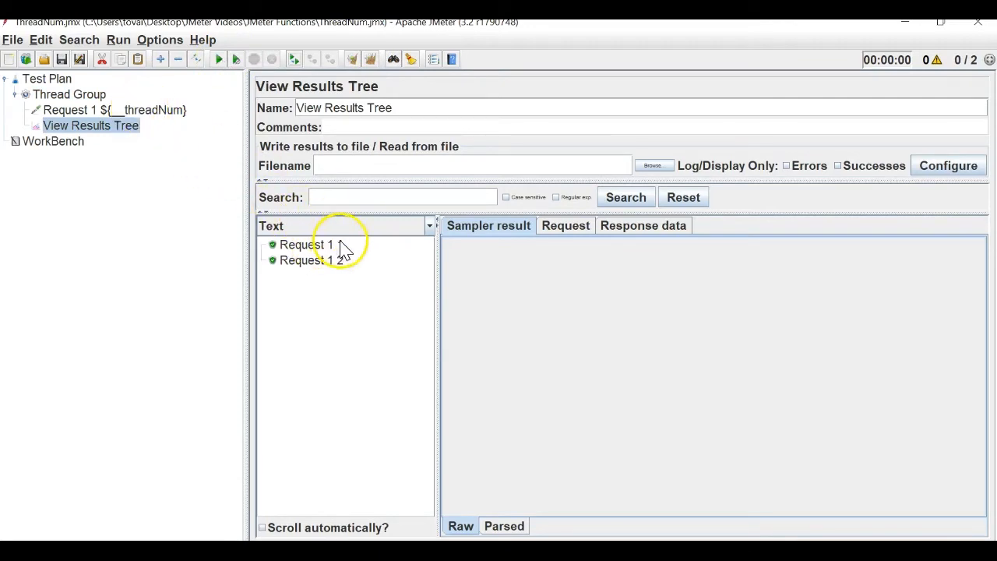
pyautogui.click(85, 94)
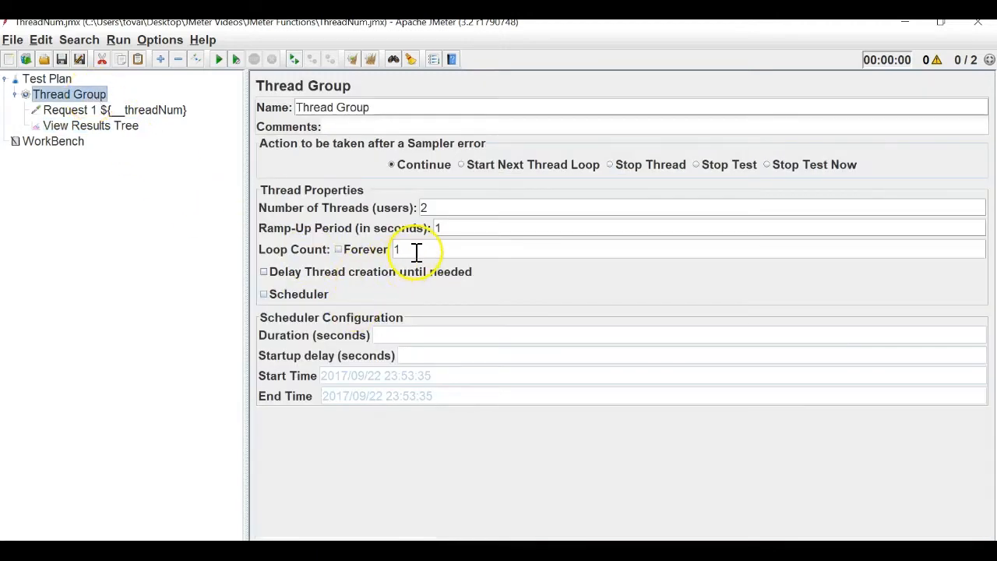
# Set Loop Count to 2 and run one thread, giving two Request 1 1 results.
pyautogui.write('2')
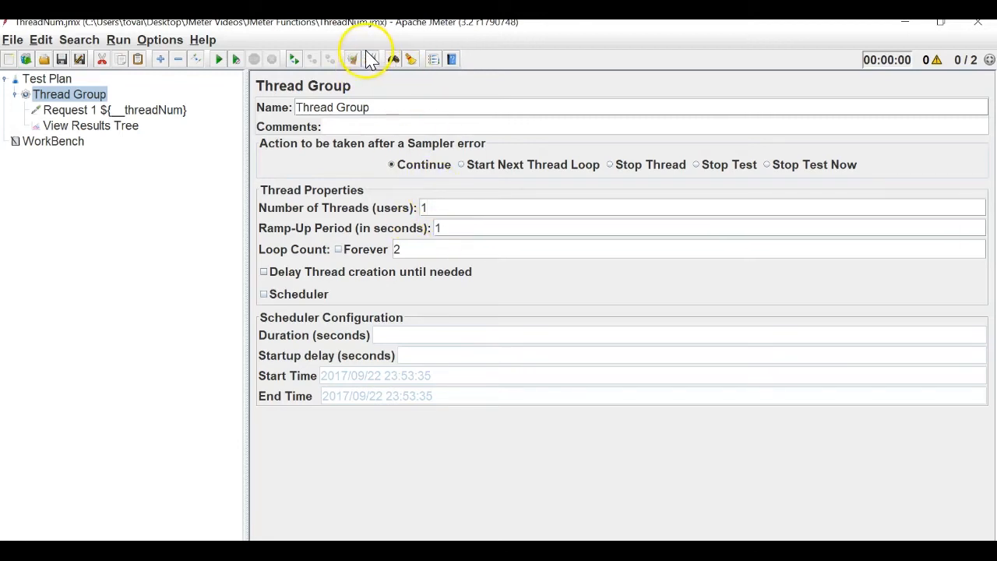
pyautogui.click(221, 60)
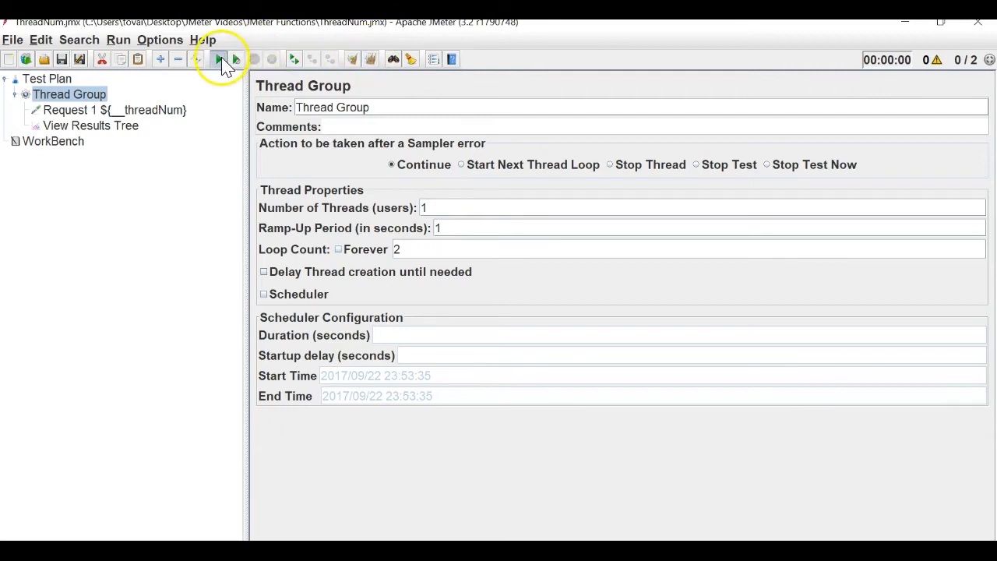
pyautogui.click(123, 129)
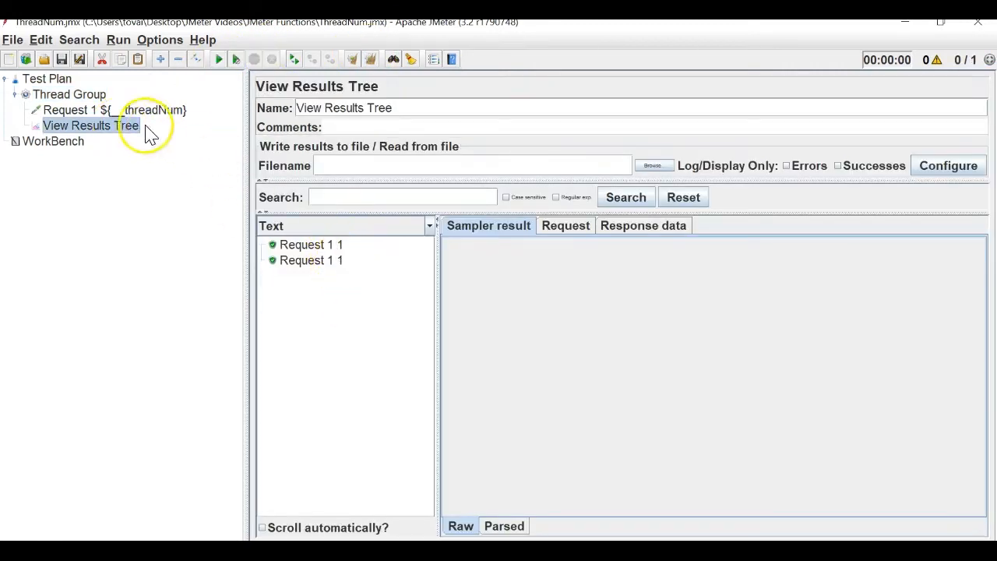
# Set the Thread Group's Number of Threads back to 2, keeping 2 loops.
pyautogui.click(83, 98)
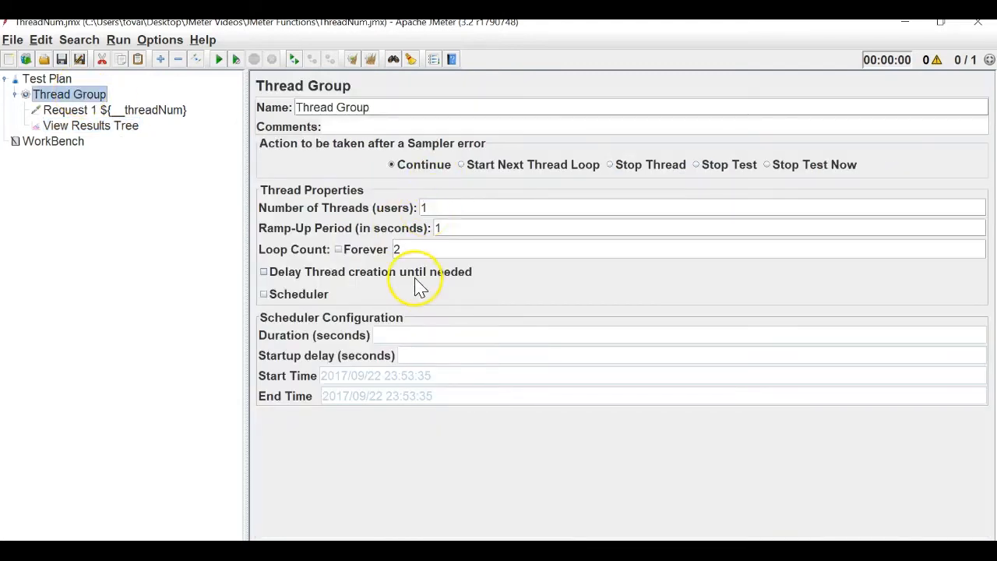
pyautogui.doubleClick(415, 247)
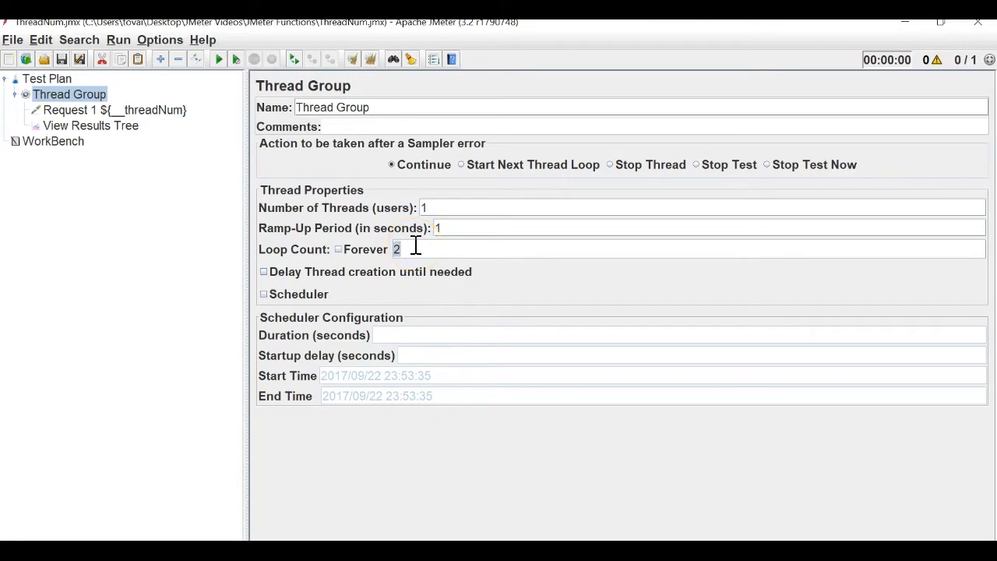
pyautogui.click(446, 213)
# Run the 2-thread, 2-loop test and review Request 1 1 and Request 1 2 twice each.
pyautogui.click(84, 127)
pyautogui.click(218, 62)
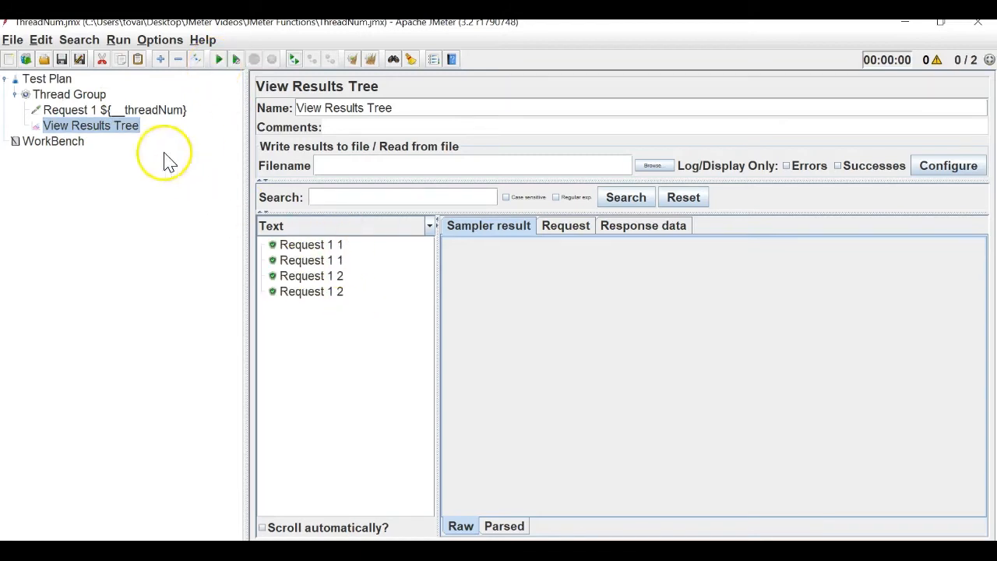
pyautogui.click(103, 93)
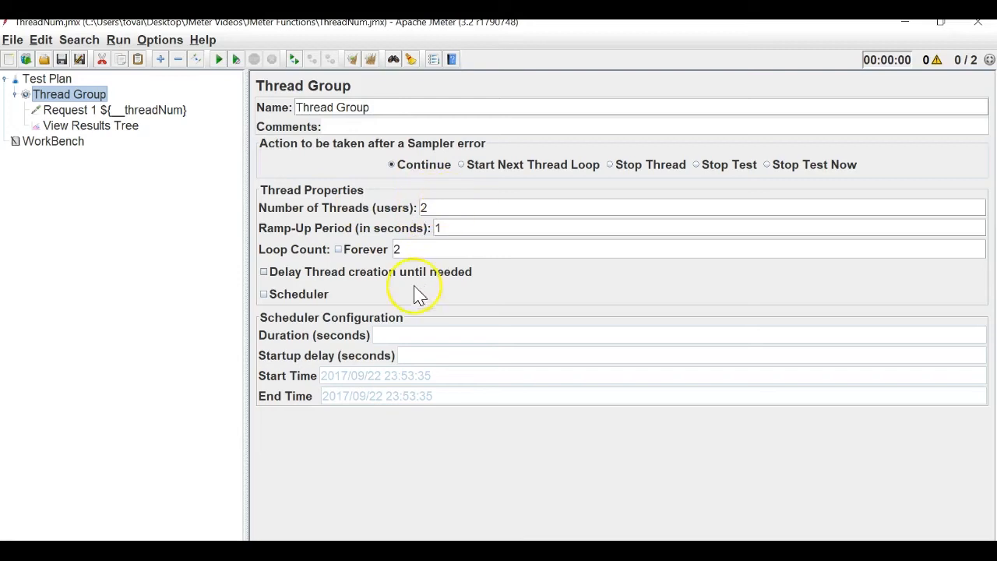
pyautogui.click(87, 127)
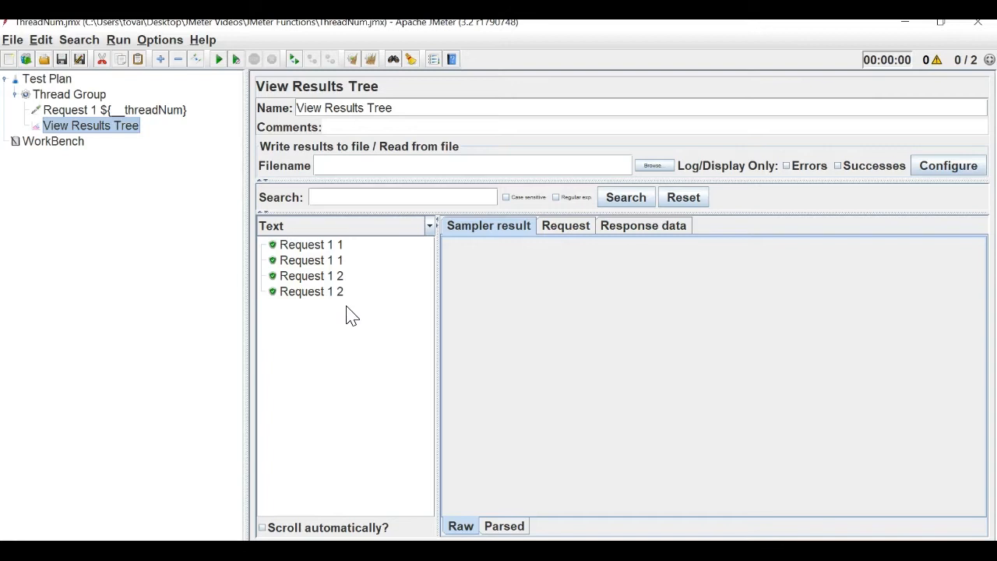
# Save the test plan under the new name JavaScript.jmx.
pyautogui.press('Up')
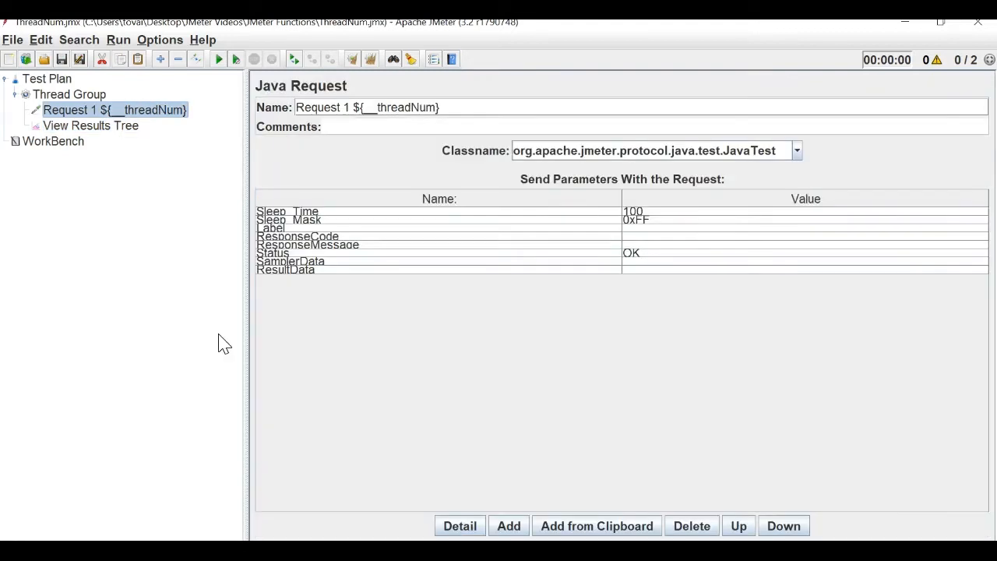
pyautogui.click(17, 42)
pyautogui.click(24, 167)
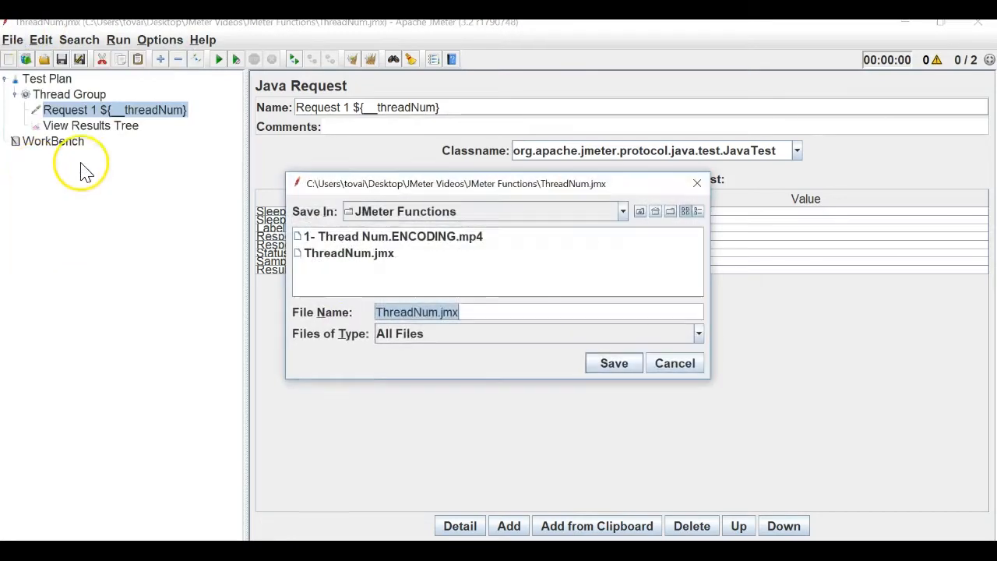
pyautogui.click(437, 312)
pyautogui.moveTo(439, 312); pyautogui.dragTo(366, 315)
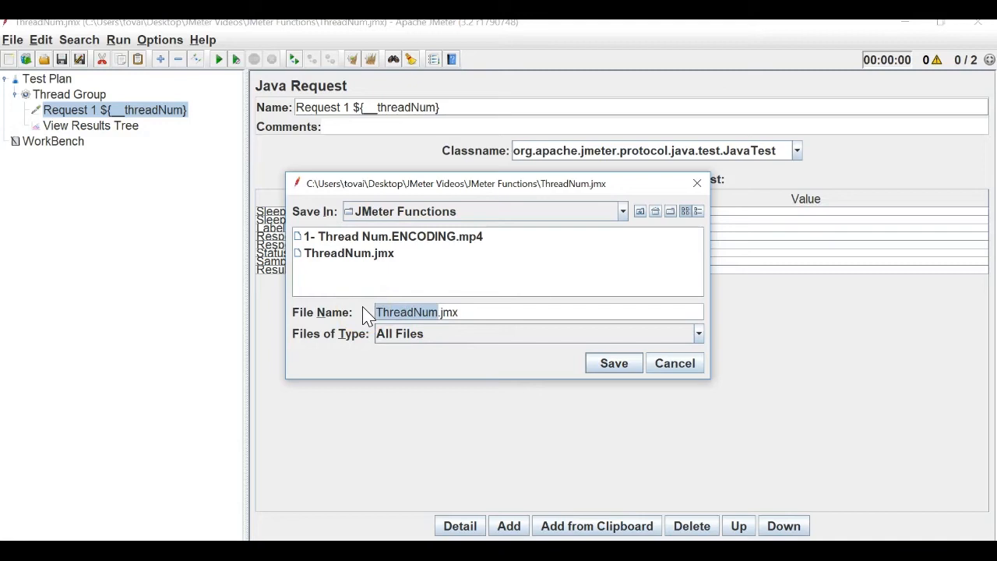
pyautogui.write('JavaScri')
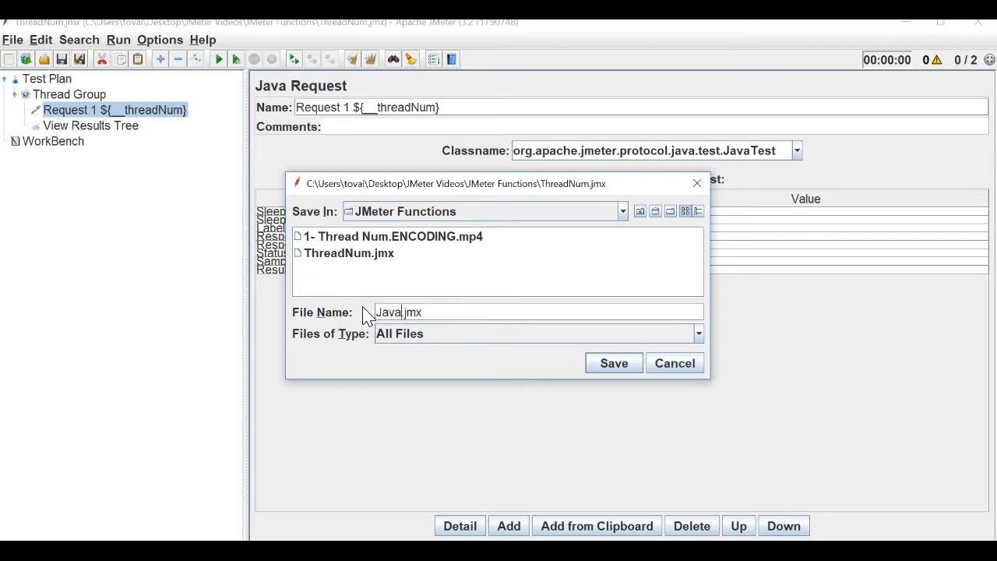
pyautogui.write('pt')
pyautogui.press('Return')
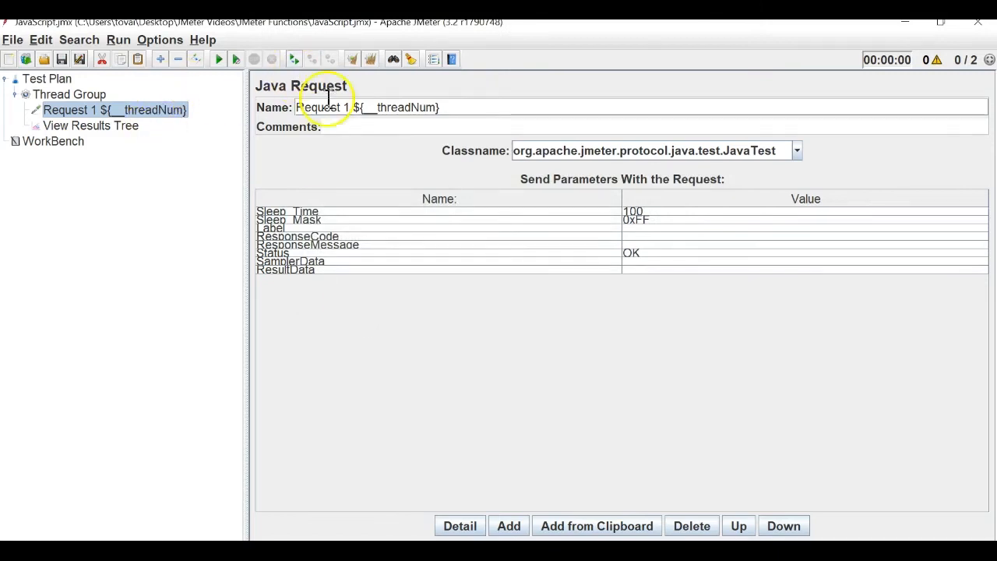
# Remove ${__threadNum} from the Java Request's name, leaving just Request 1.
pyautogui.click(354, 107)
pyautogui.hotkey('shift', 'Home')
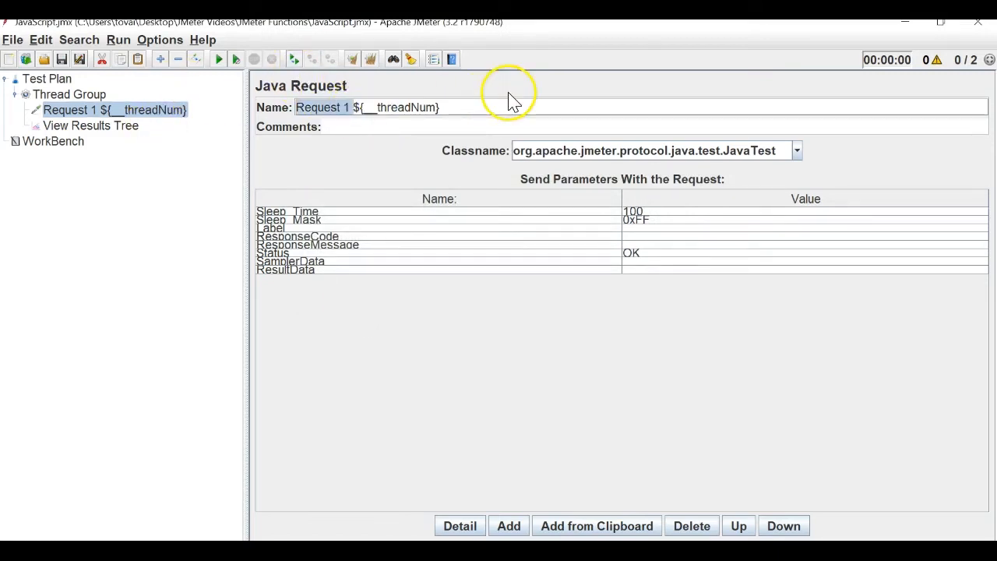
pyautogui.moveTo(440, 108); pyautogui.dragTo(353, 107)
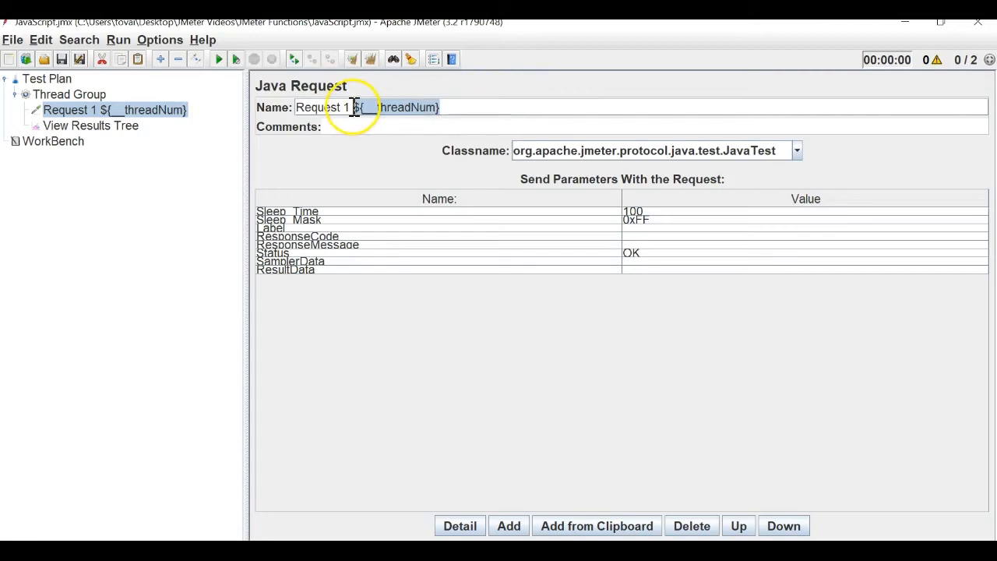
pyautogui.press('BackSpace')
# Open the Function Helper from Options, choose __javaScript, and read its help.
pyautogui.click(173, 42)
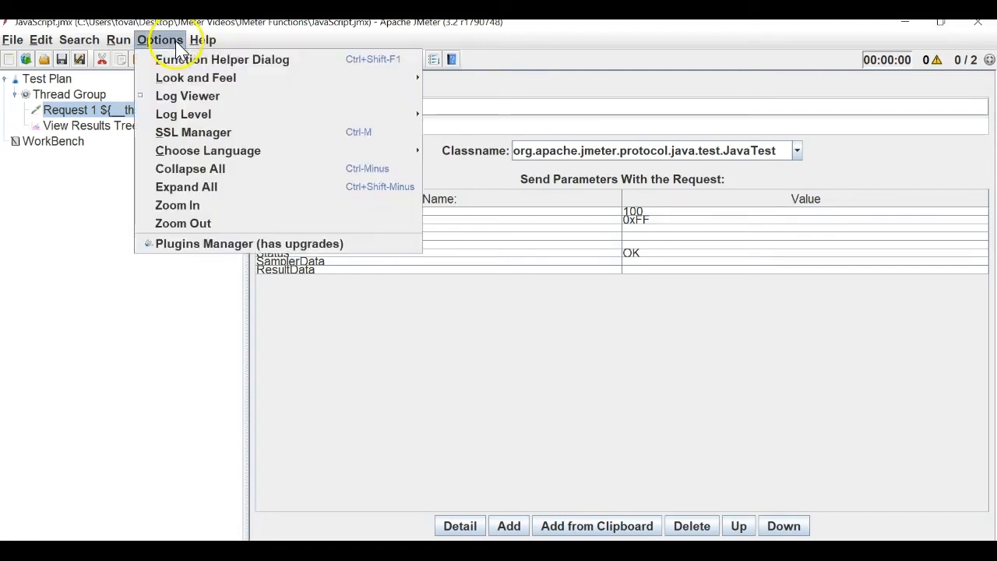
pyautogui.click(193, 62)
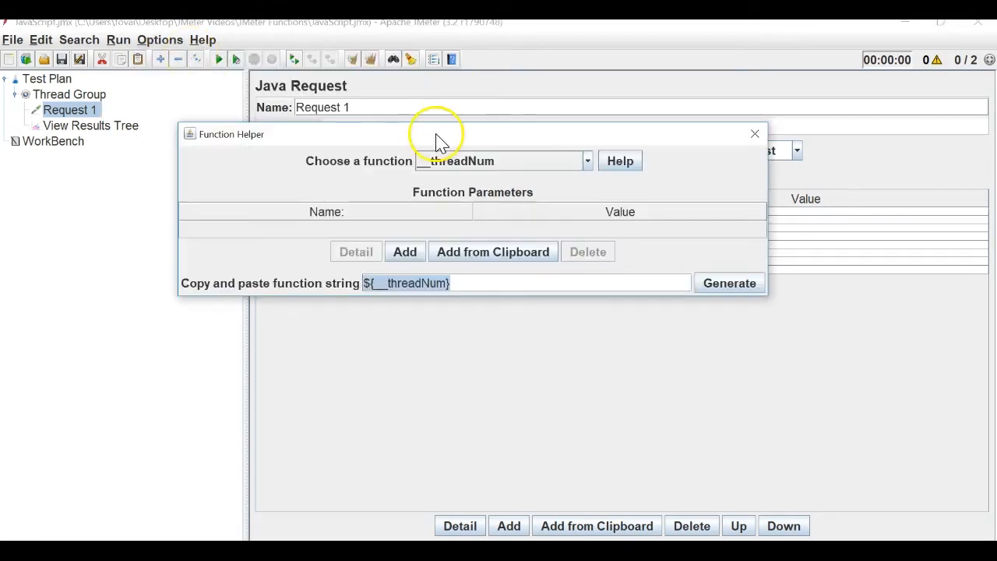
pyautogui.click(588, 161)
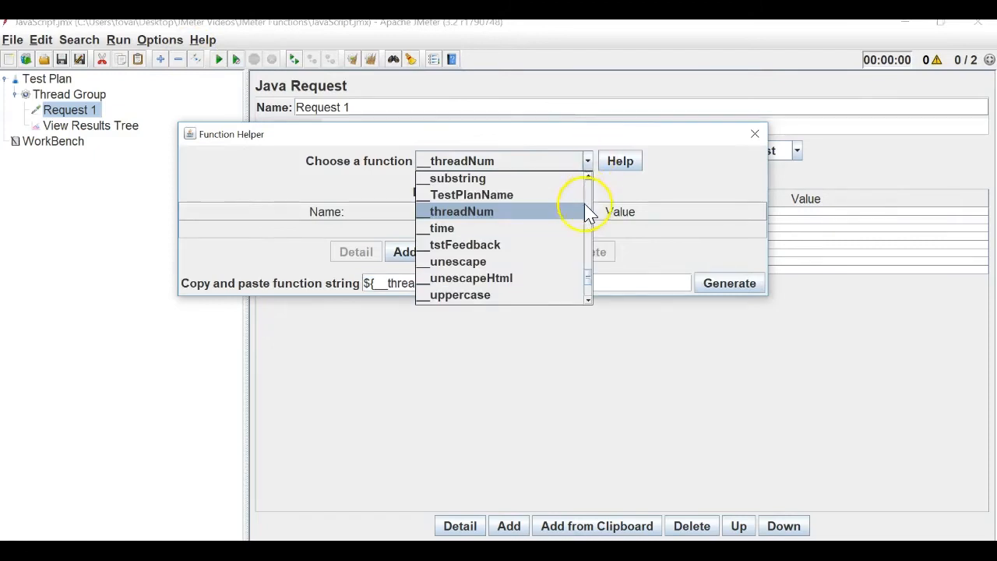
pyautogui.scroll(-1, 589, 285)
pyautogui.moveTo(589, 285); pyautogui.dragTo(592, 232)
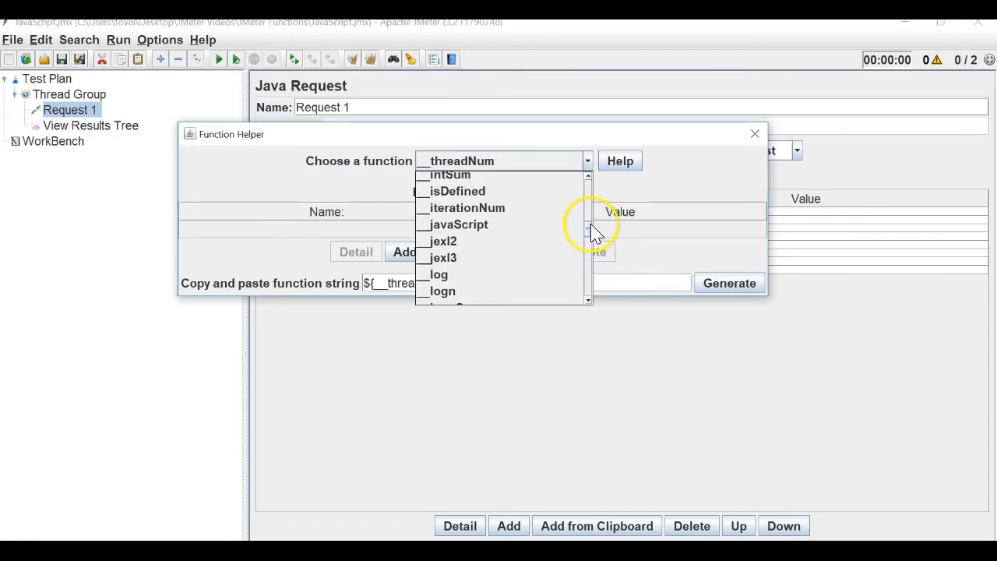
pyautogui.click(537, 229)
pyautogui.click(619, 161)
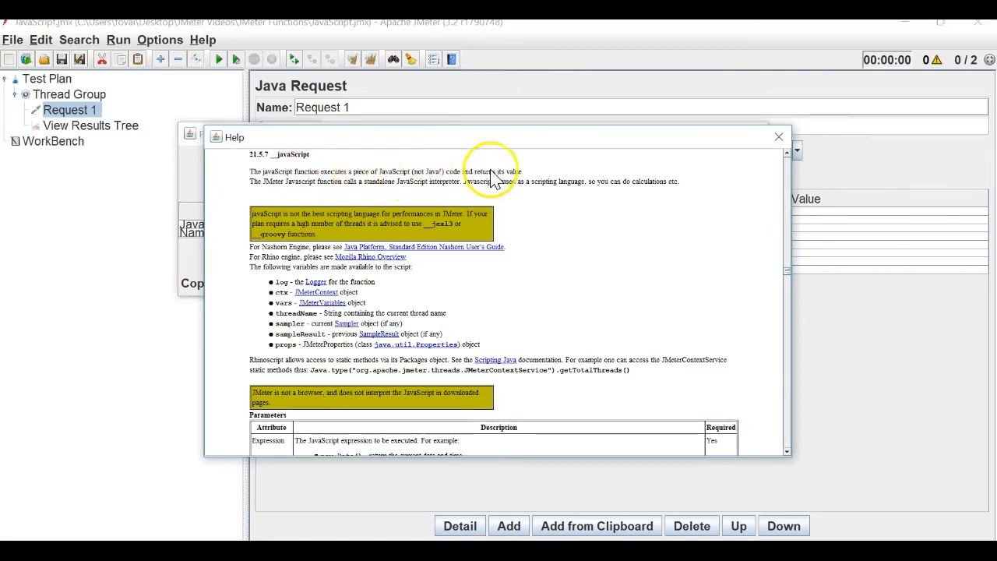
pyautogui.click(778, 137)
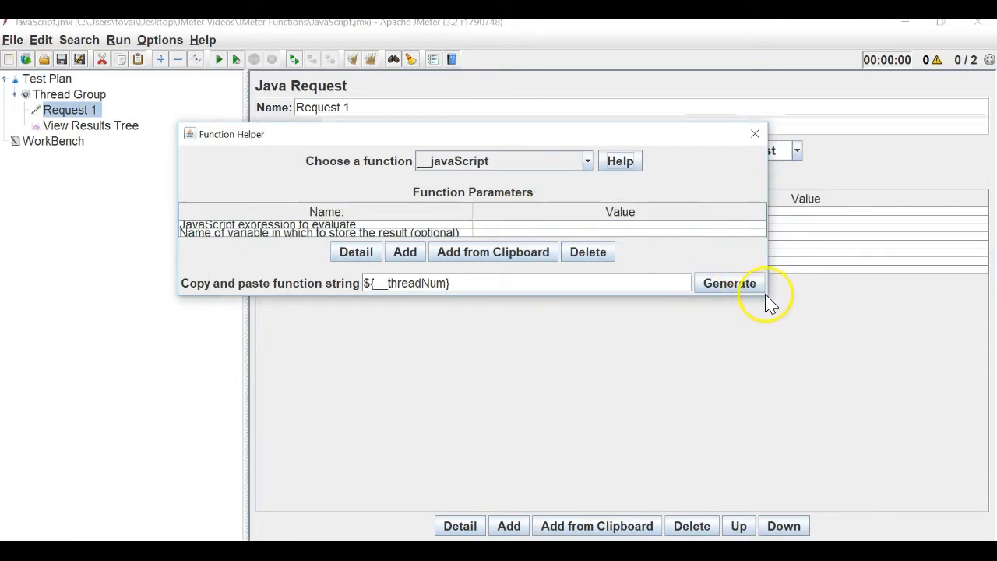
# Enlarge the Function Helper, review its expression and result-variable parameters, then search Start for Notepad.
pyautogui.moveTo(766, 295); pyautogui.dragTo(812, 397)
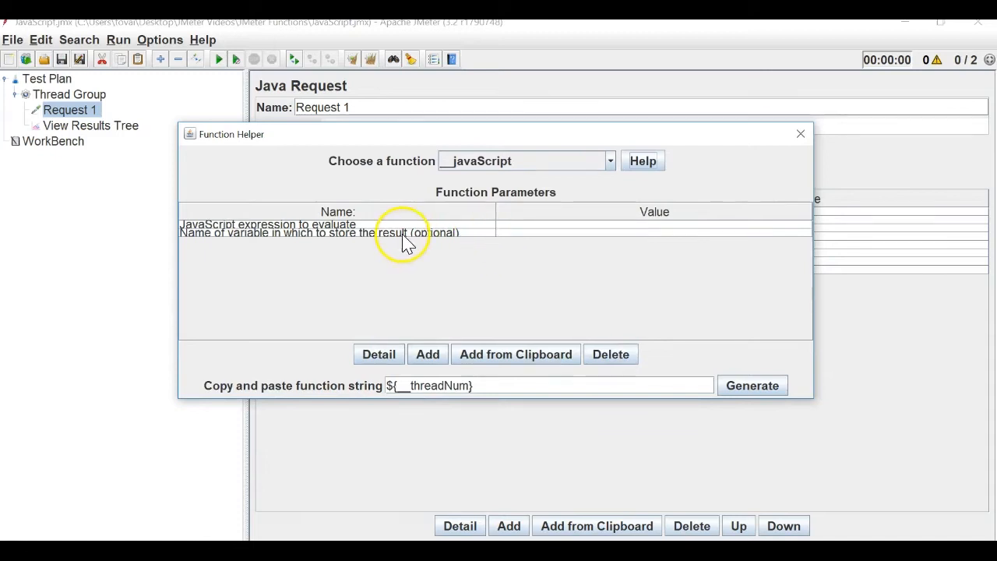
pyautogui.click(514, 225)
pyautogui.click(510, 233)
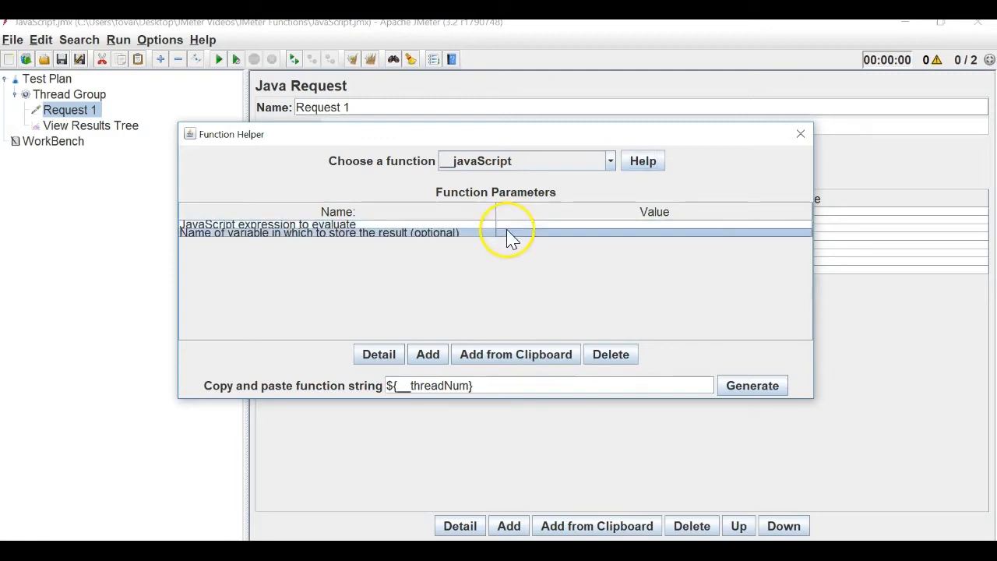
pyautogui.click(464, 225)
pyautogui.click(460, 233)
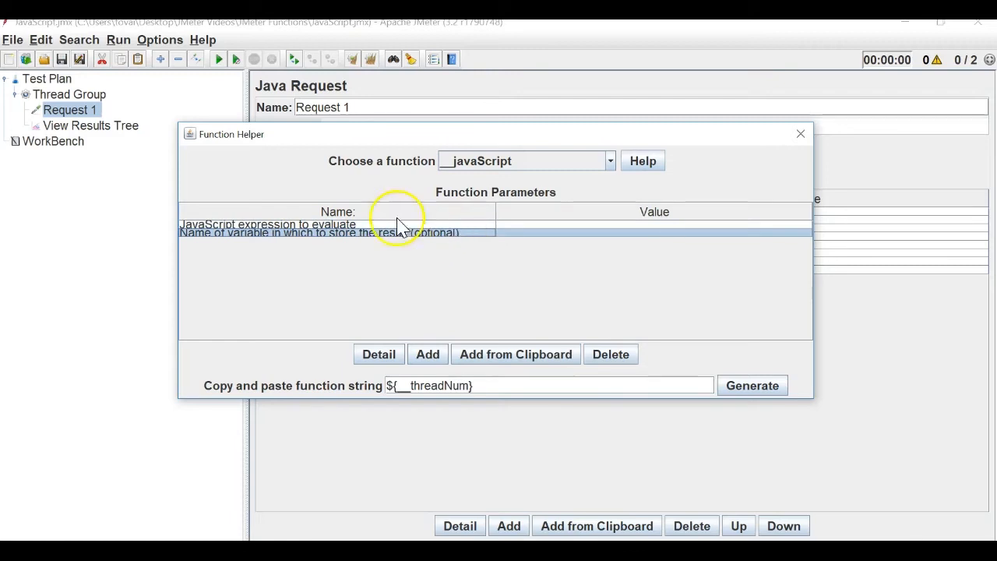
pyautogui.click(328, 226)
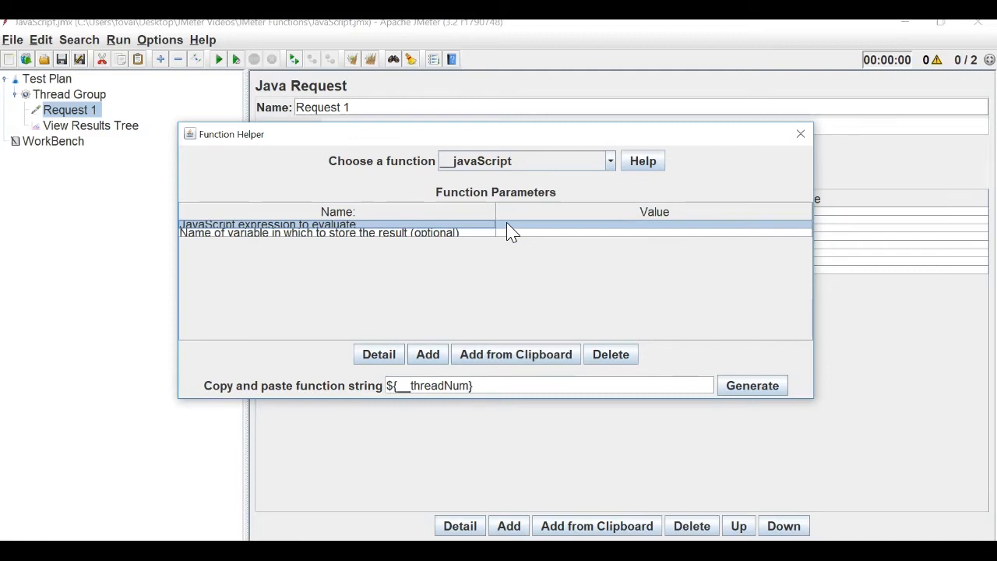
pyautogui.click(590, 265)
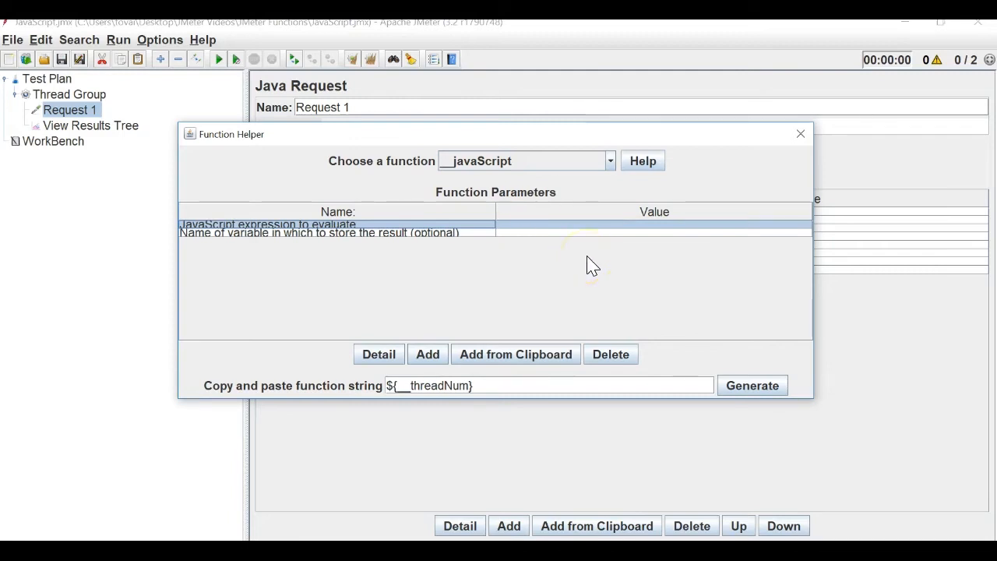
pyautogui.click(60, 520)
# Launch Notepad and type a first name and surname on separate lines.
pyautogui.write('no')
pyautogui.press('Return')
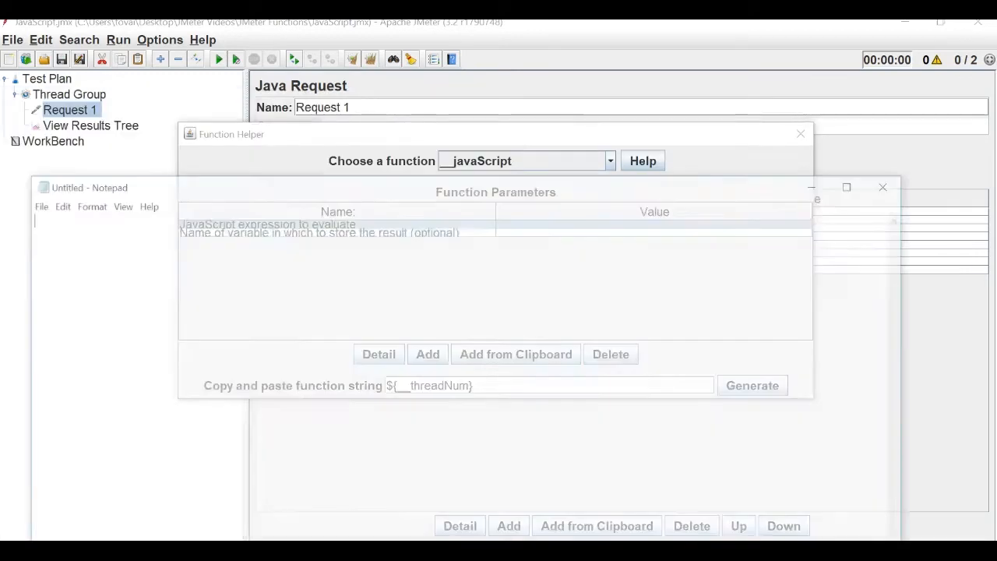
pyautogui.click(228, 362)
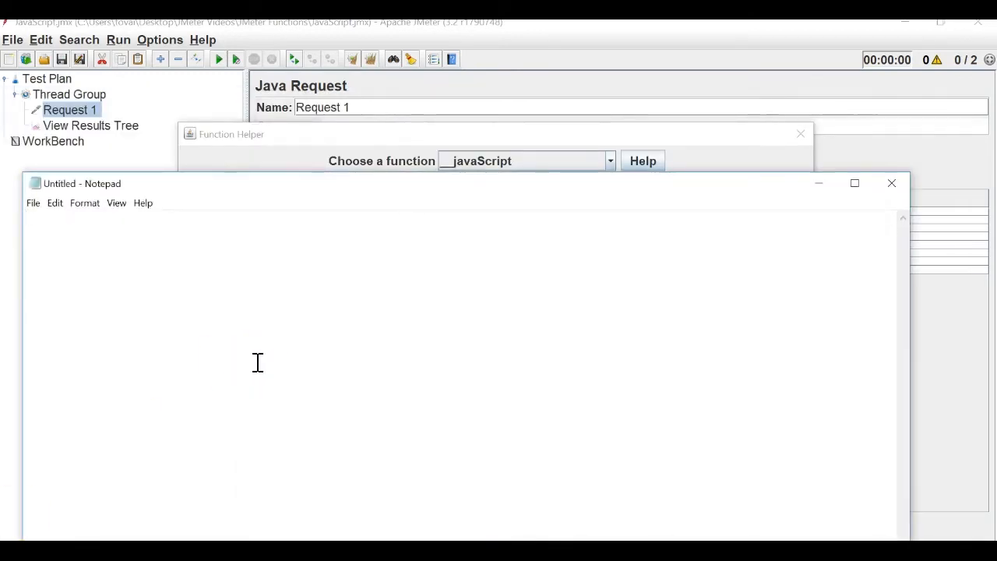
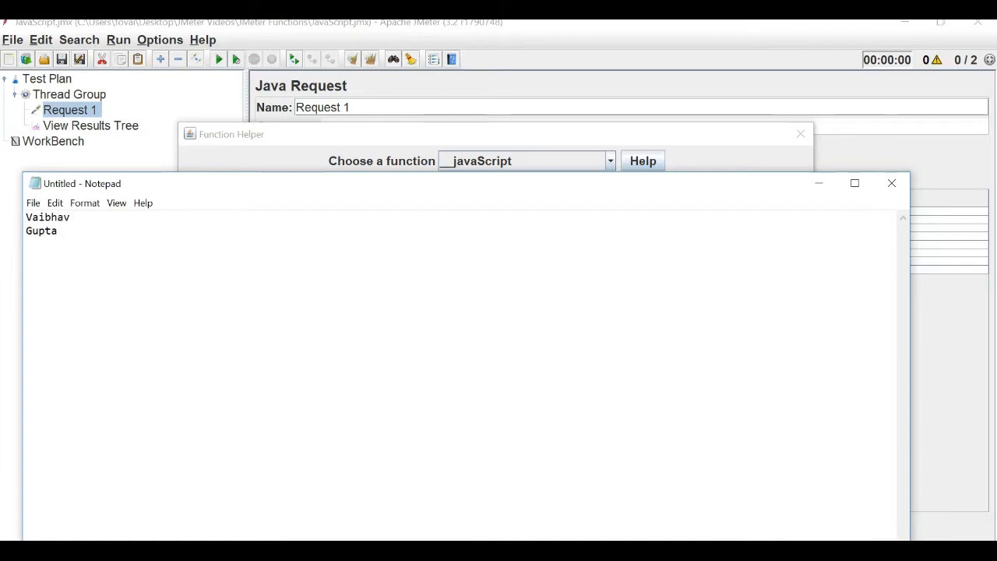
pyautogui.write('Vaibhav".concat(')
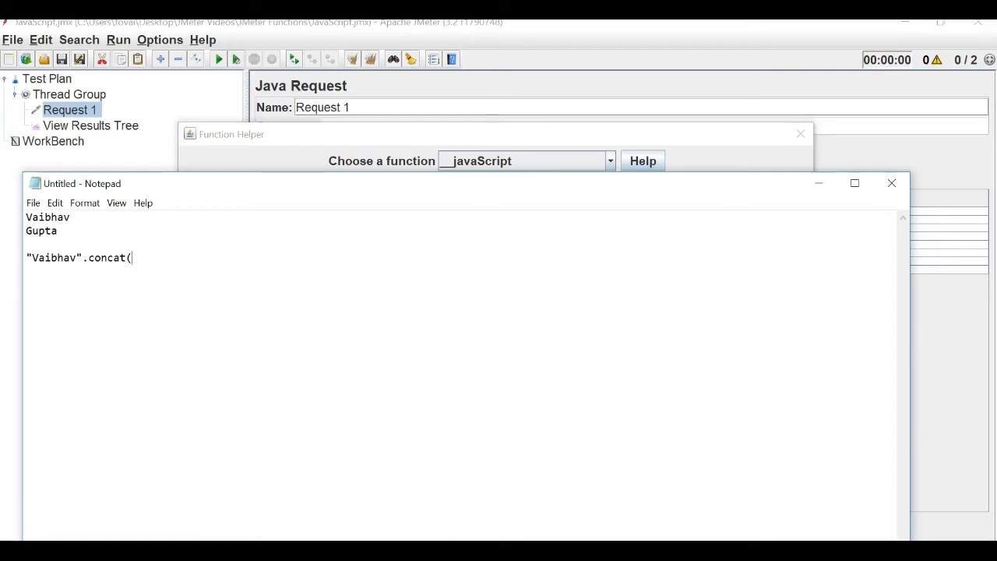
# Write a .concat() expression joining the two quoted names and select that line.
pyautogui.doubleClick(67, 260)
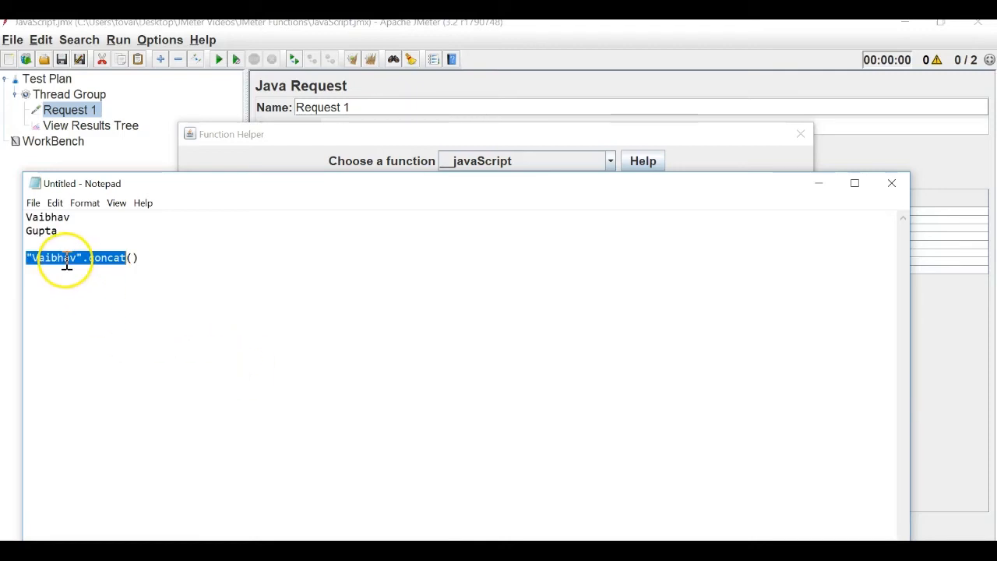
pyautogui.click(136, 262)
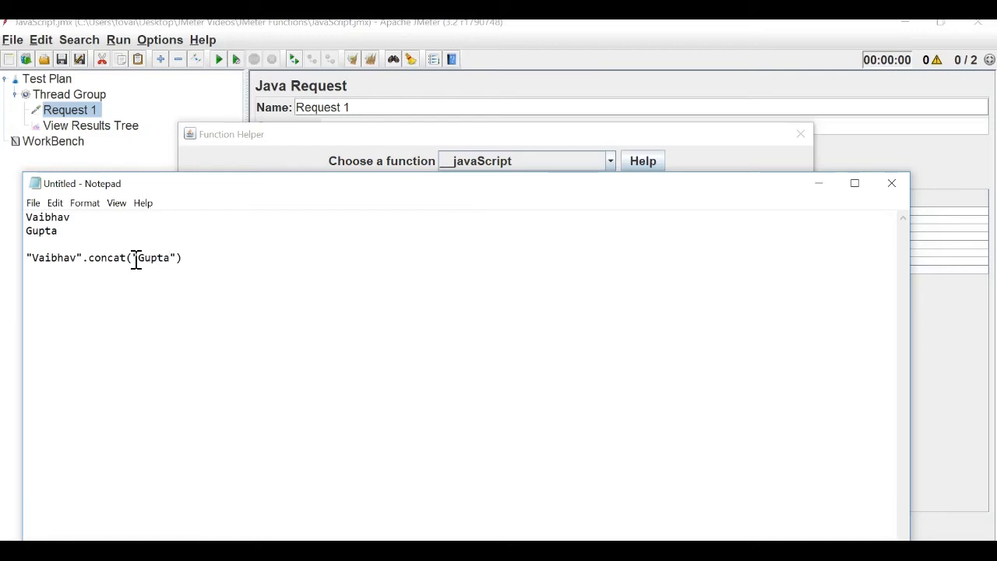
pyautogui.doubleClick(167, 254)
pyautogui.click(168, 254)
pyautogui.doubleClick(167, 256)
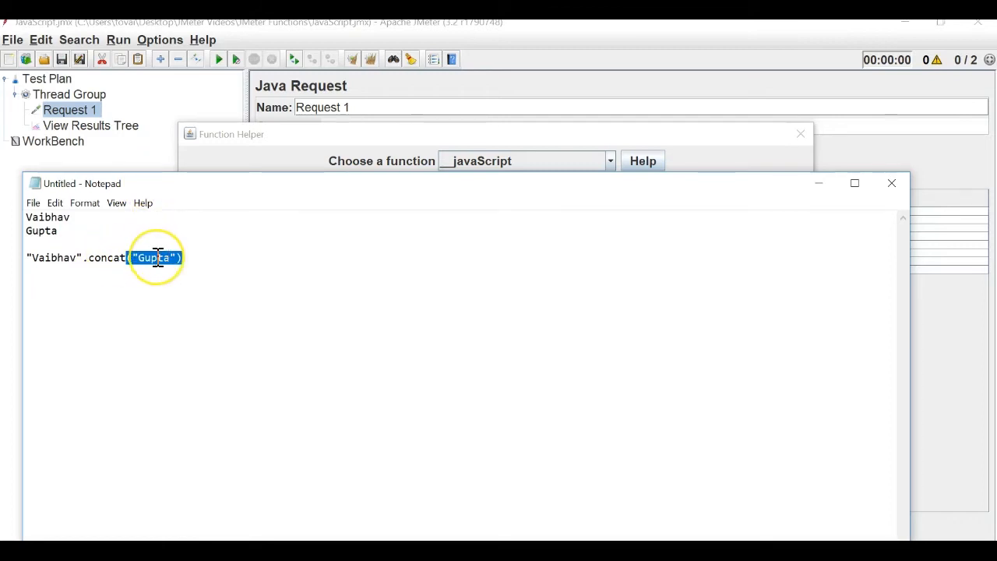
pyautogui.click(158, 259)
pyautogui.doubleClick(158, 258)
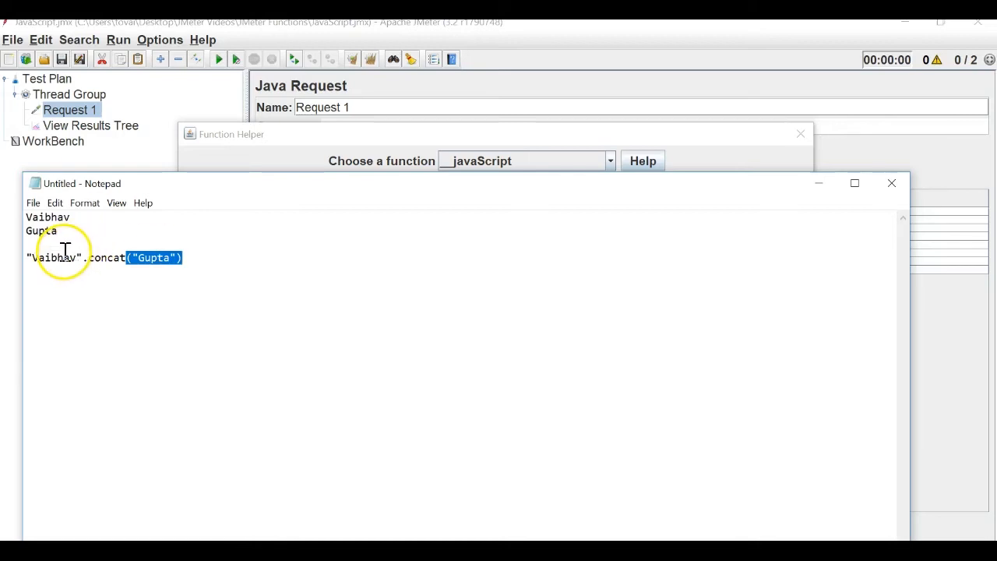
pyautogui.click(204, 258)
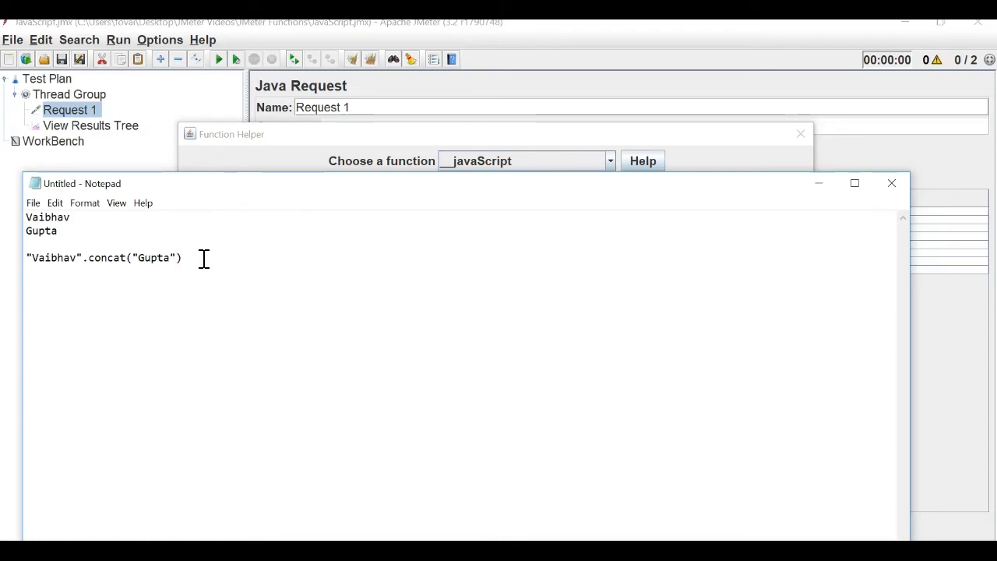
pyautogui.moveTo(203, 258); pyautogui.dragTo(33, 257)
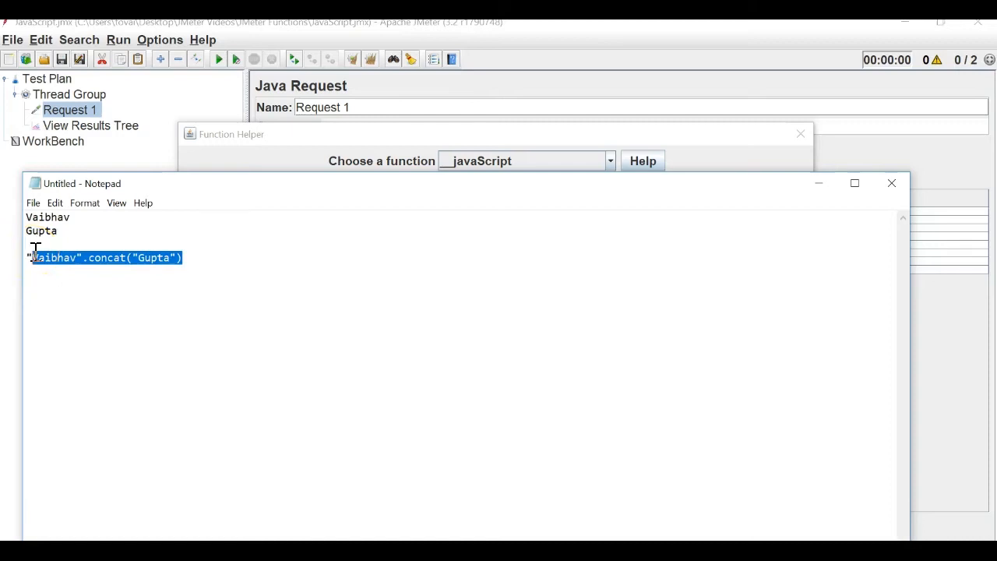
pyautogui.doubleClick(197, 260)
pyautogui.moveTo(197, 260); pyautogui.dragTo(43, 267)
pyautogui.hotkey('ctrl', 'c')
# Paste the concat expression as the JavaScript expression and set the result variable to name.
pyautogui.hotkey('alt', 'Tab')
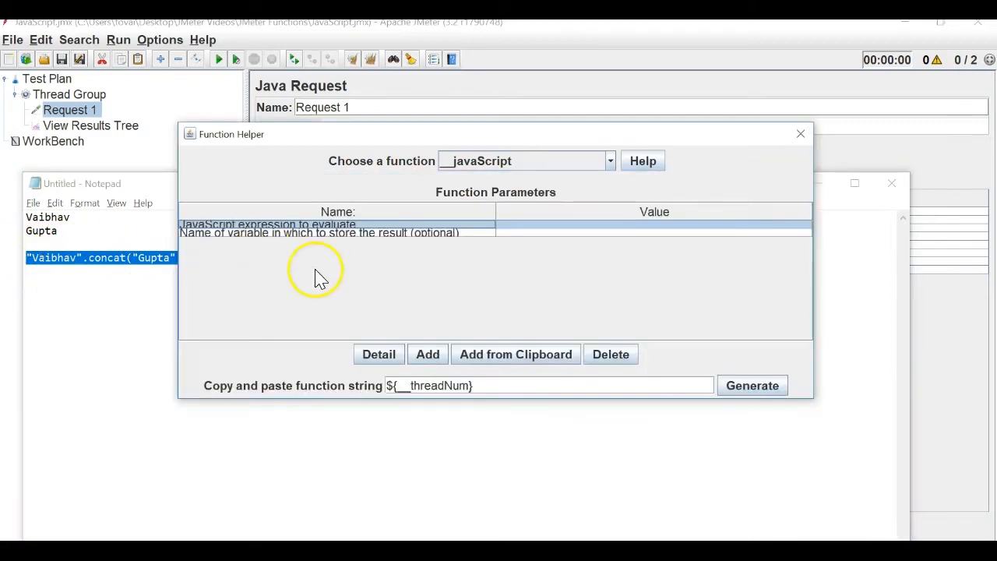
pyautogui.doubleClick(549, 224)
pyautogui.hotkey('ctrl', 'v')
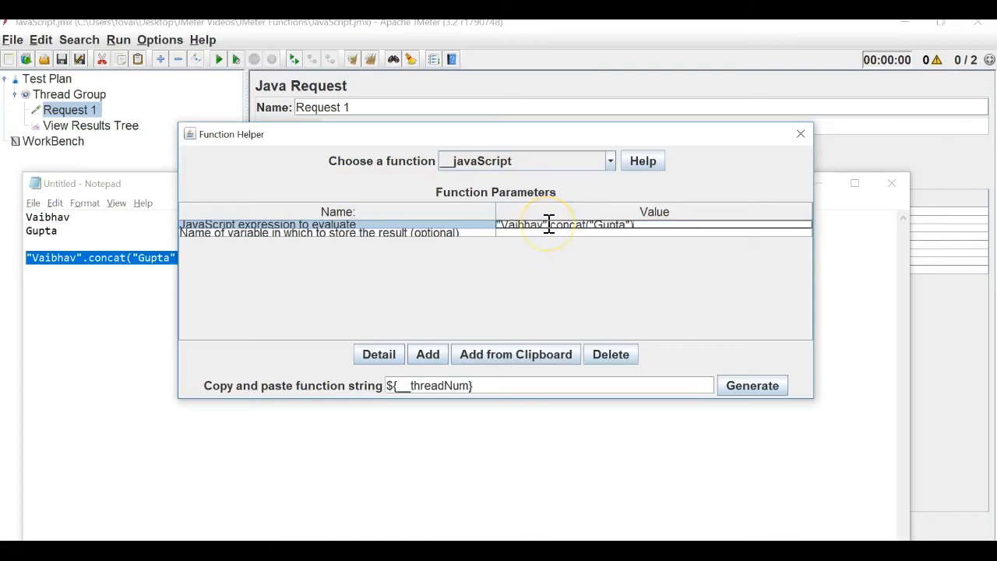
pyautogui.click(527, 235)
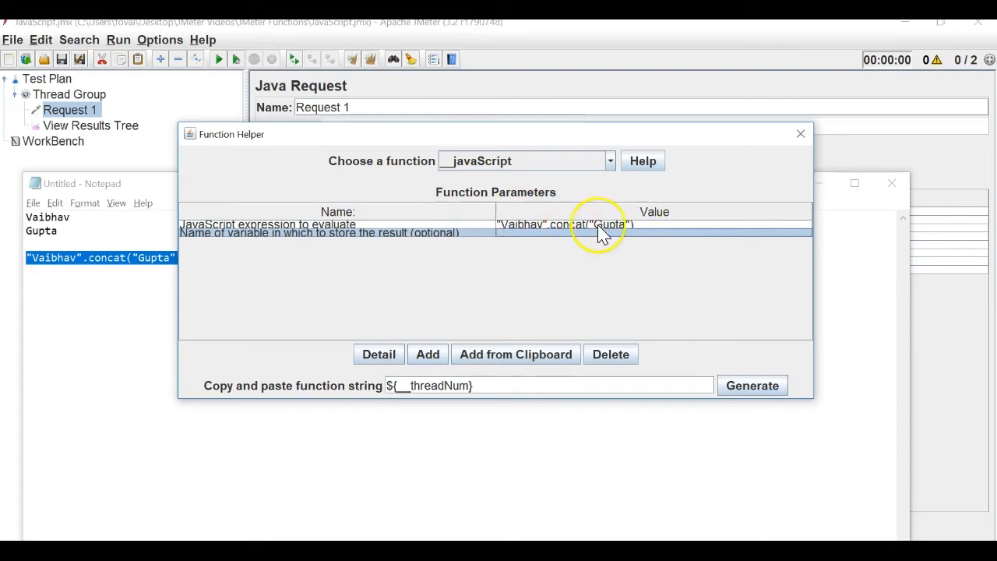
pyautogui.doubleClick(557, 233)
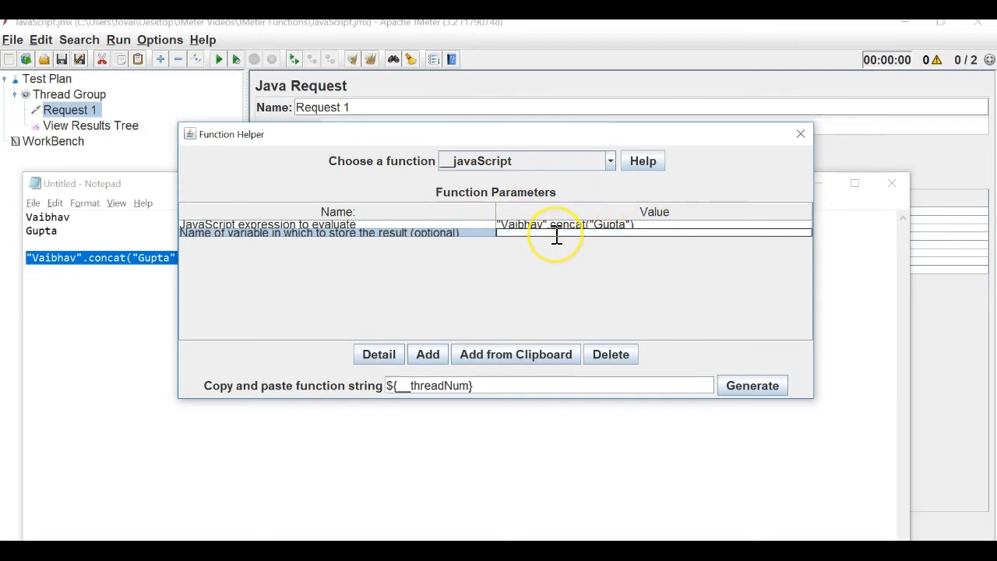
pyautogui.write('name')
pyautogui.click(562, 266)
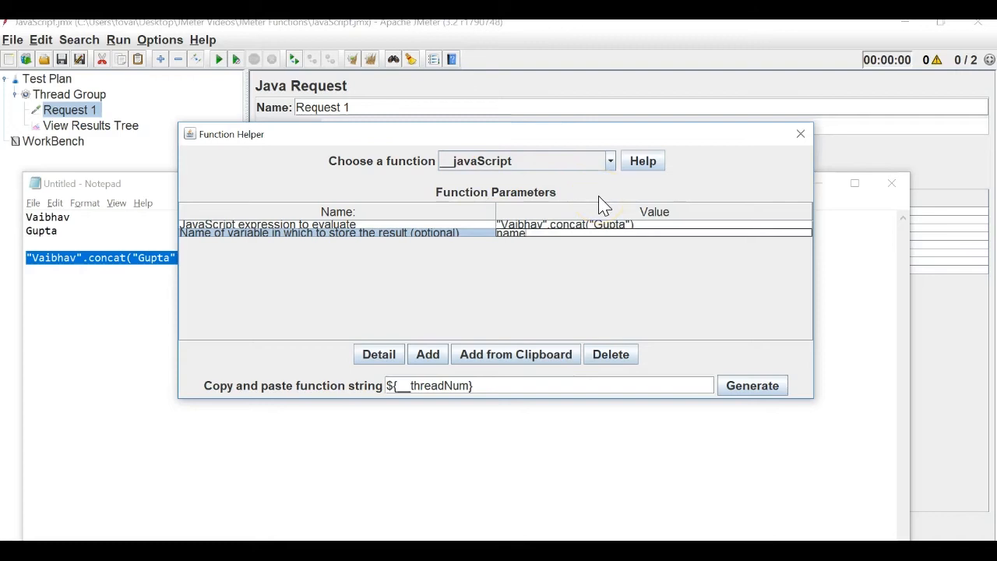
# Generate the __javaScript function string and select the whole string for copying.
pyautogui.click(359, 223)
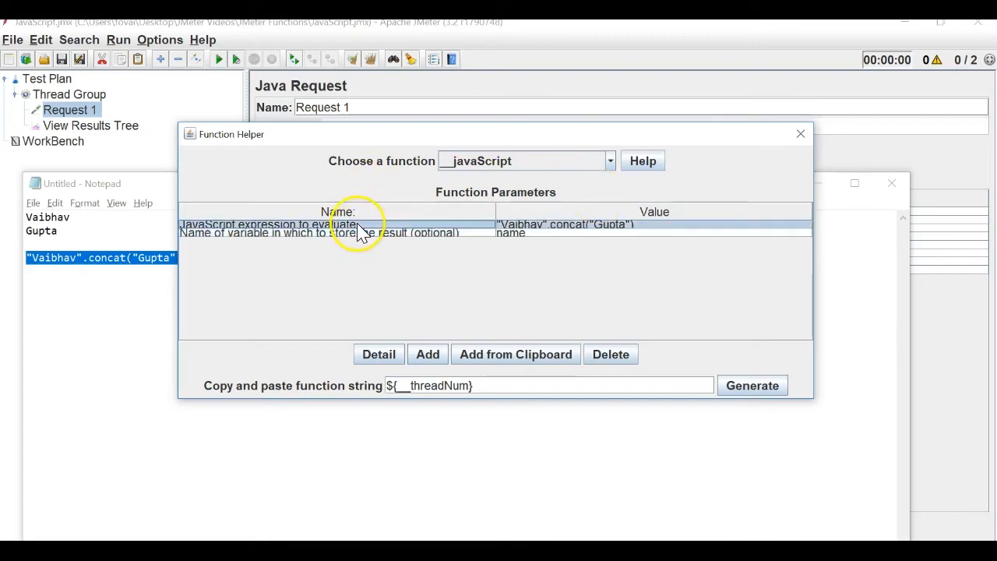
pyautogui.click(439, 232)
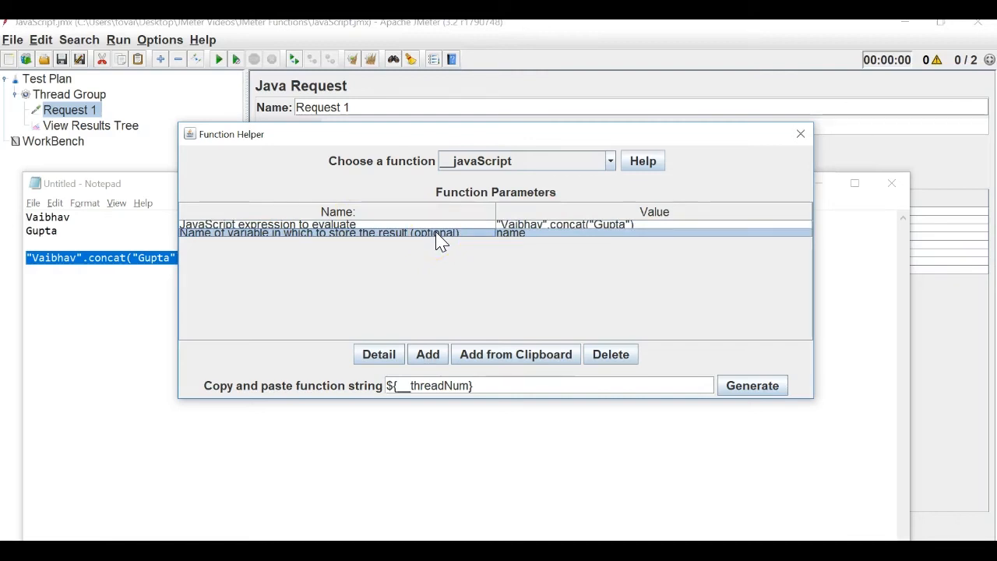
pyautogui.click(559, 225)
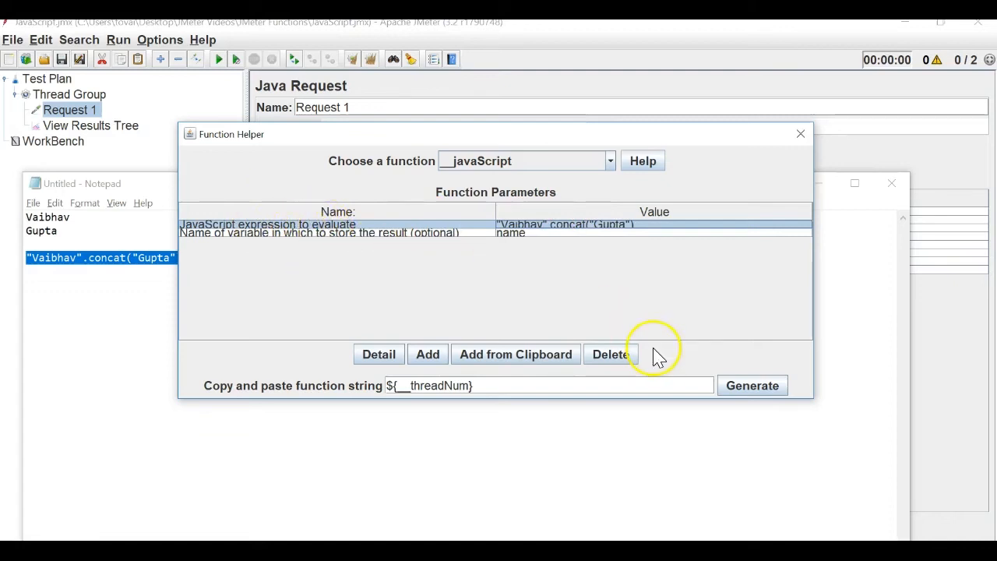
pyautogui.click(741, 385)
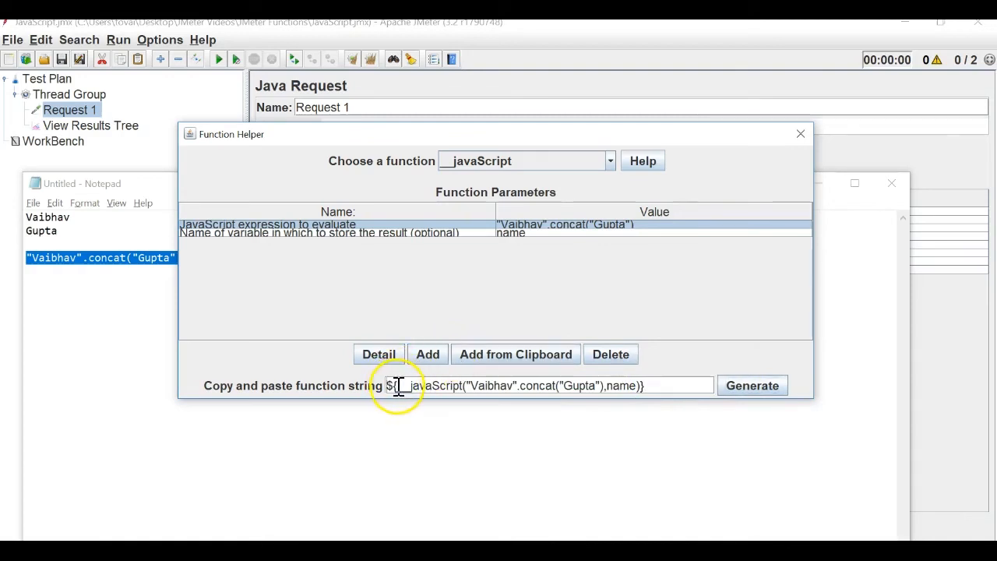
pyautogui.moveTo(381, 385); pyautogui.dragTo(399, 387)
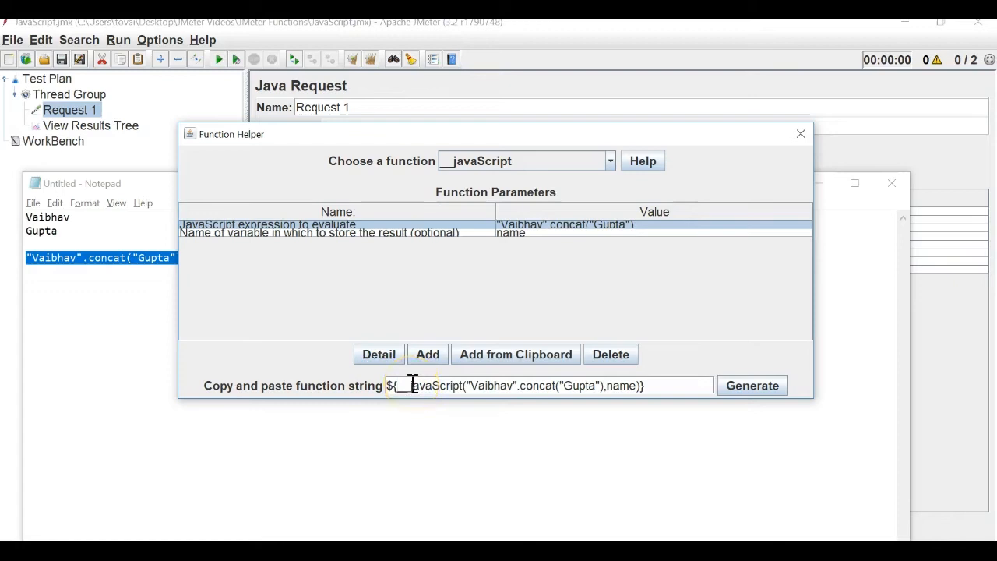
pyautogui.doubleClick(435, 383)
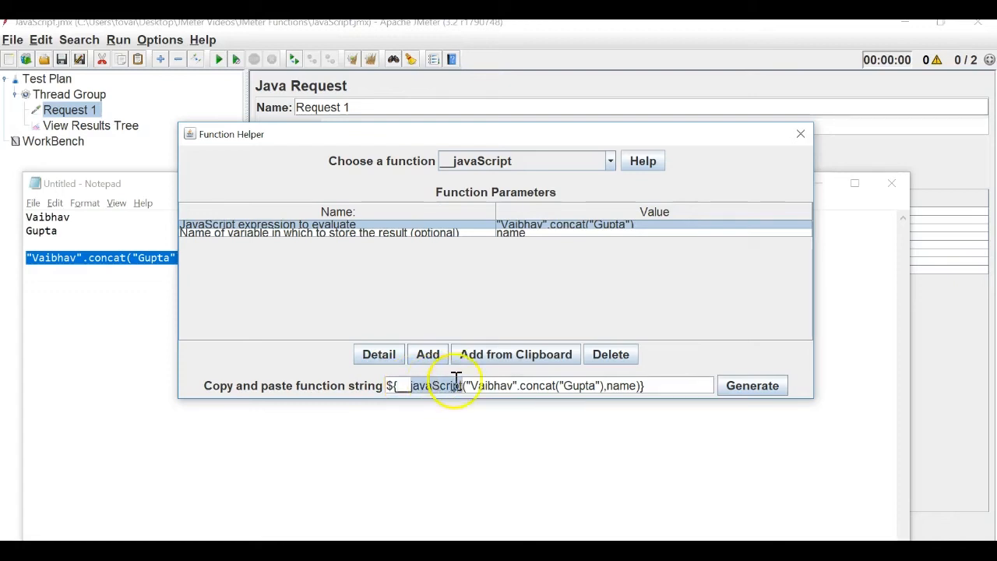
pyautogui.moveTo(468, 381); pyautogui.dragTo(604, 383)
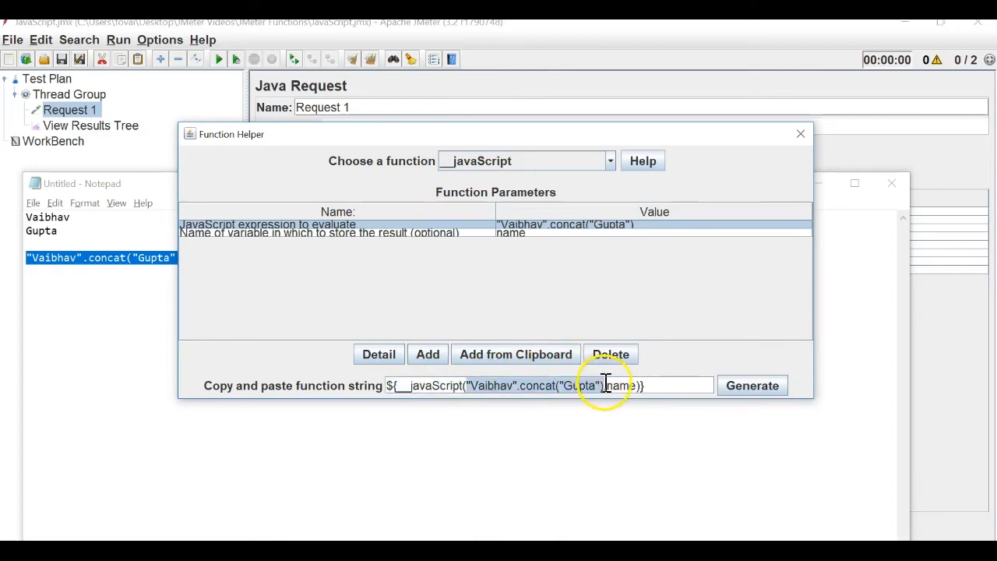
pyautogui.doubleClick(623, 385)
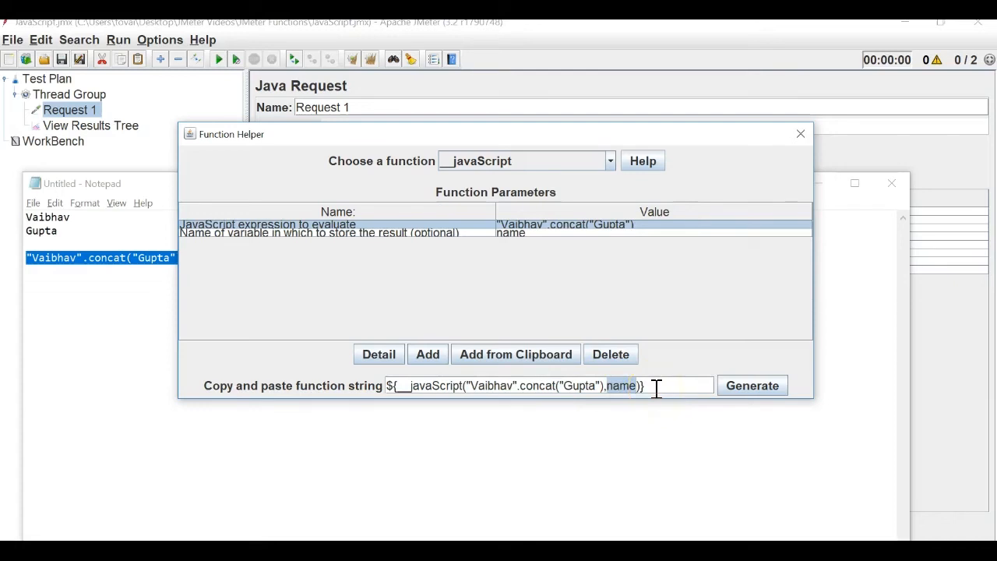
pyautogui.hotkey('ctrl', 'a')
pyautogui.hotkey('ctrl', 'c')
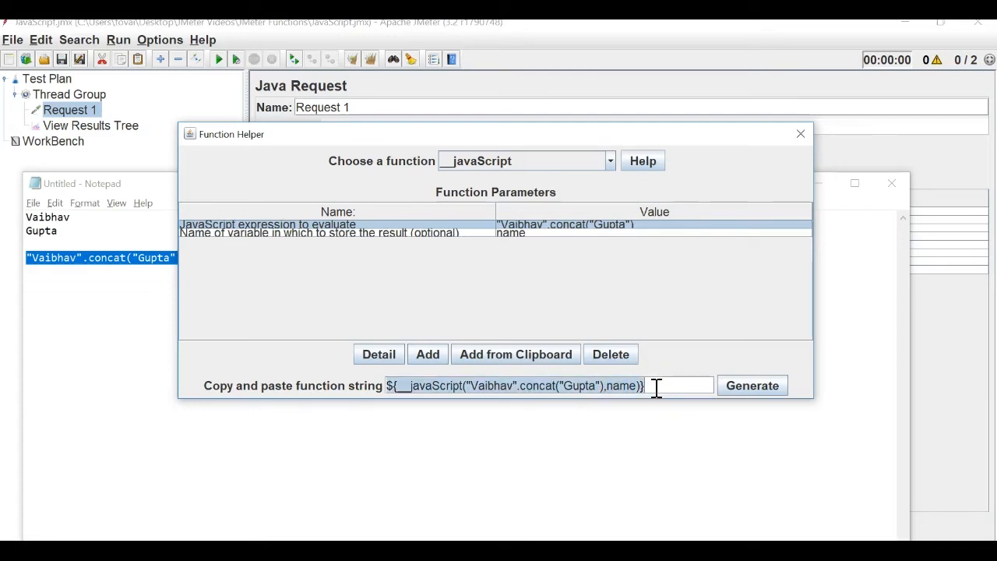
# Close the Function Helper and paste the function string after 'Request' in the Java Request name.
pyautogui.click(810, 142)
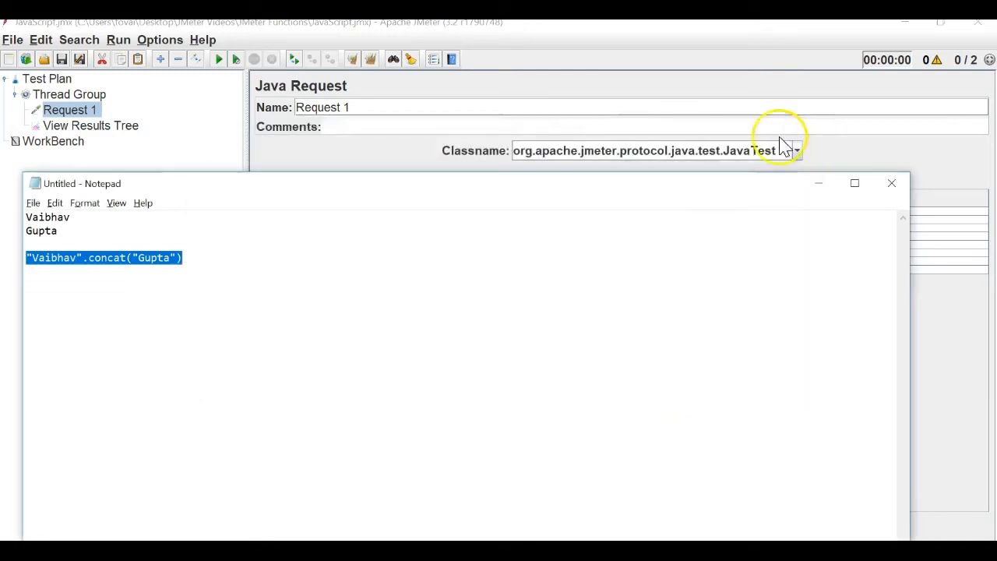
pyautogui.click(556, 126)
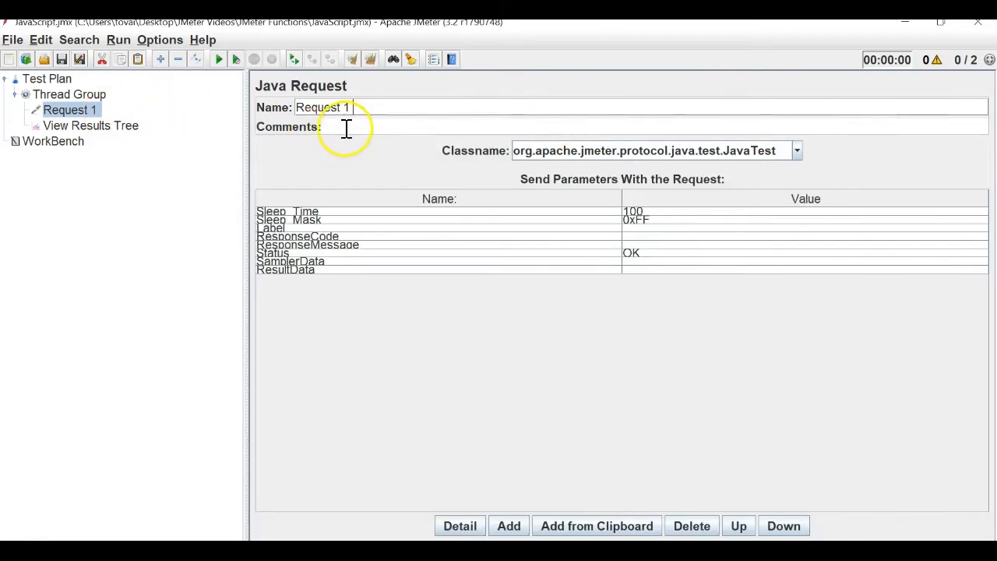
pyautogui.hotkey('ctrl', 'v')
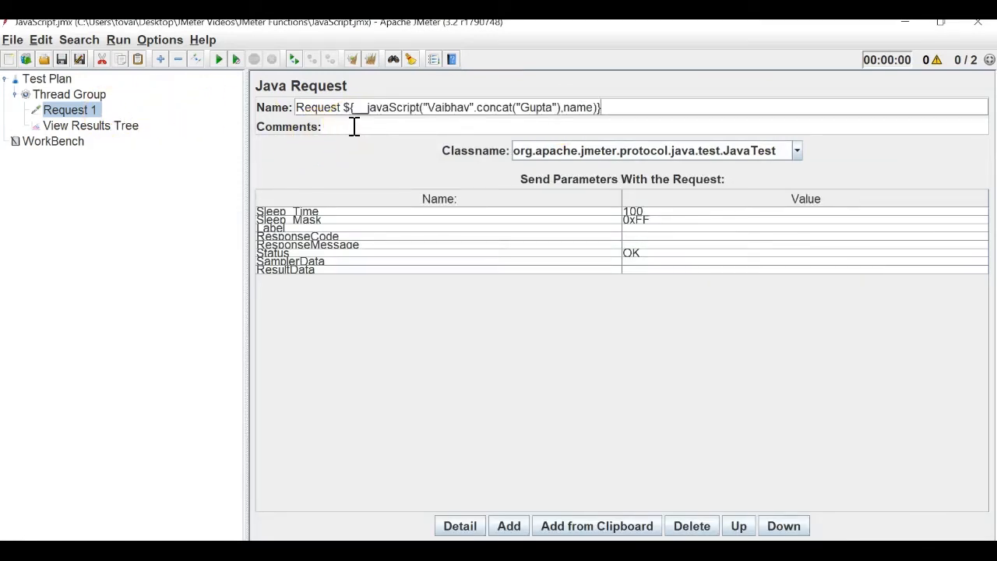
# Clear View Results Tree and run the test, logging four concatenated-name results.
pyautogui.click(116, 125)
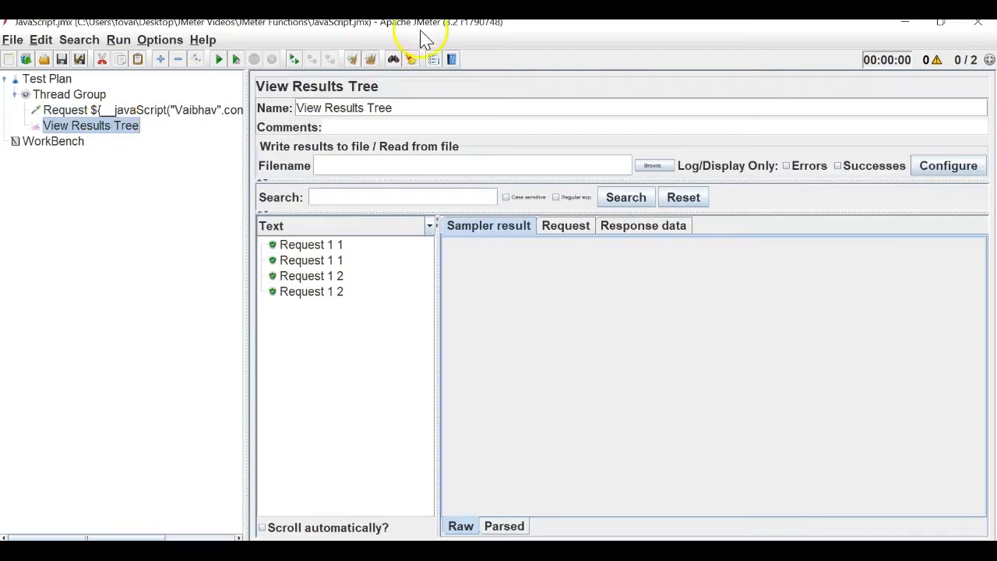
pyautogui.click(363, 60)
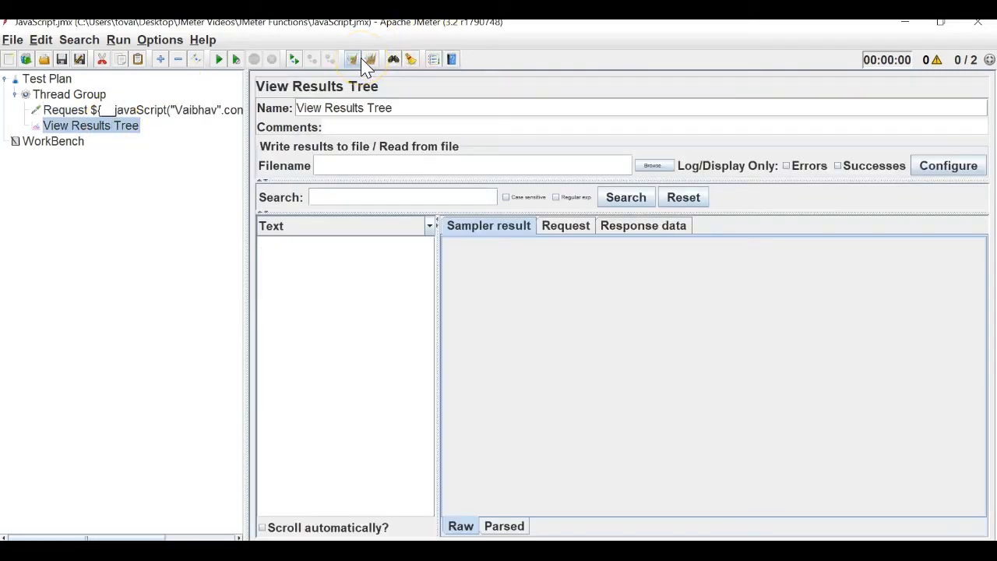
pyautogui.click(219, 62)
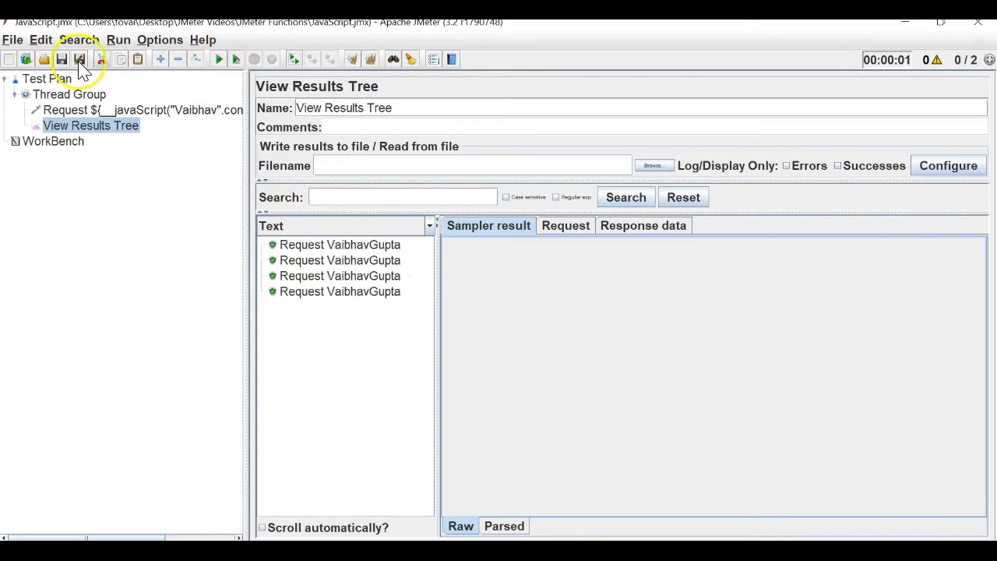
pyautogui.click(370, 61)
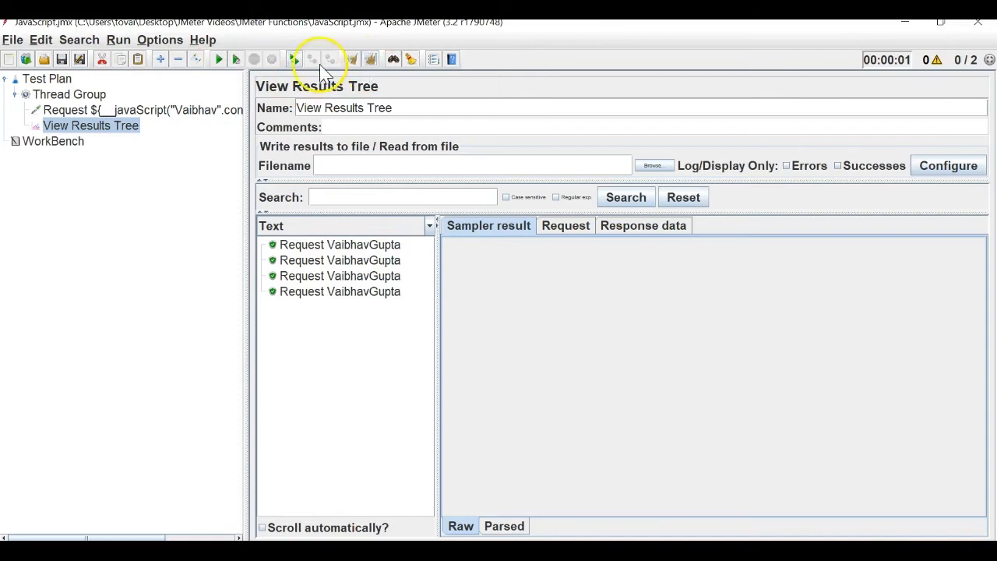
pyautogui.click(70, 94)
# Set Thread Group threads and loop count to 1, then rerun for a single result.
pyautogui.moveTo(455, 208); pyautogui.dragTo(381, 210)
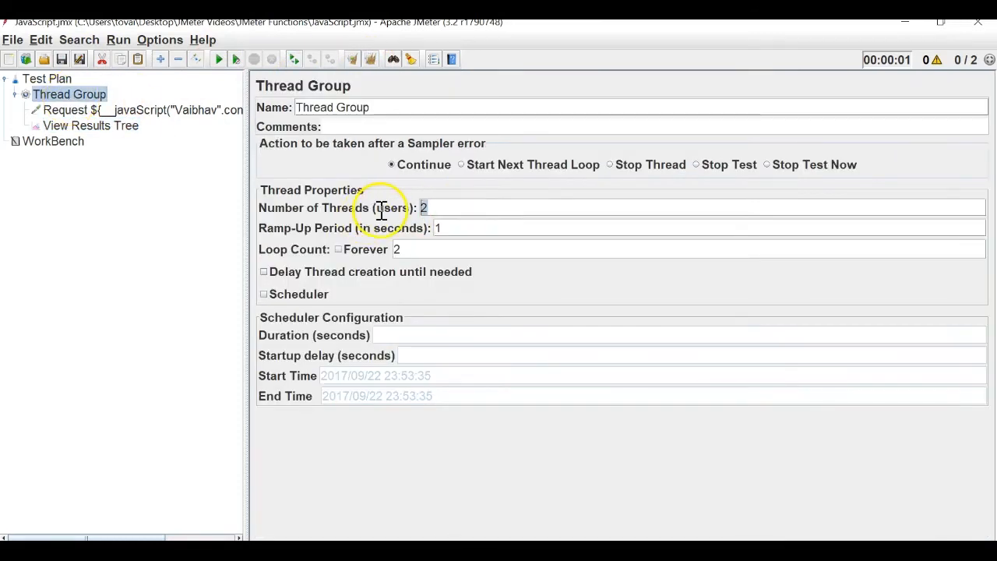
pyautogui.write('1')
pyautogui.moveTo(423, 254); pyautogui.dragTo(345, 251)
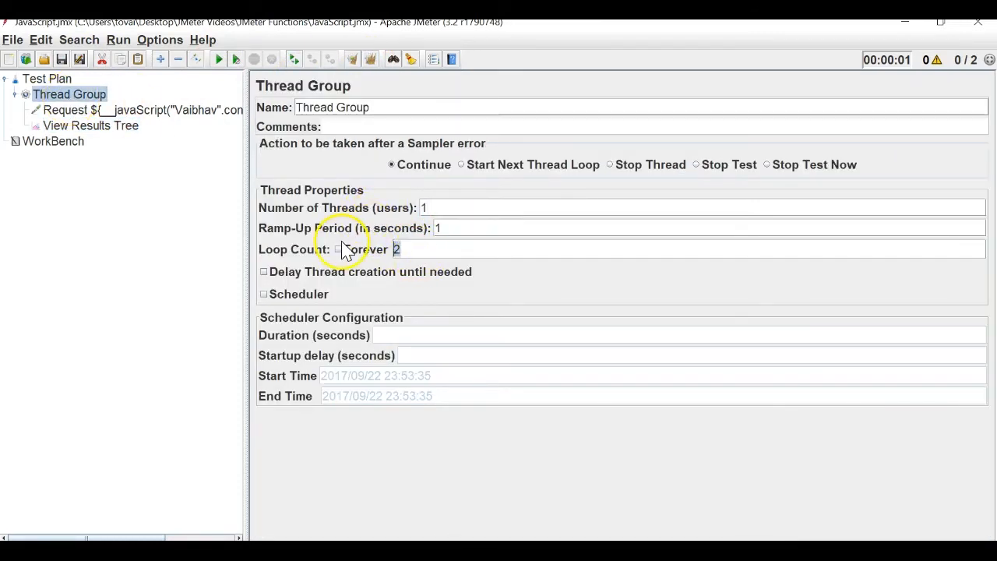
pyautogui.write('1')
pyautogui.click(98, 110)
pyautogui.click(78, 126)
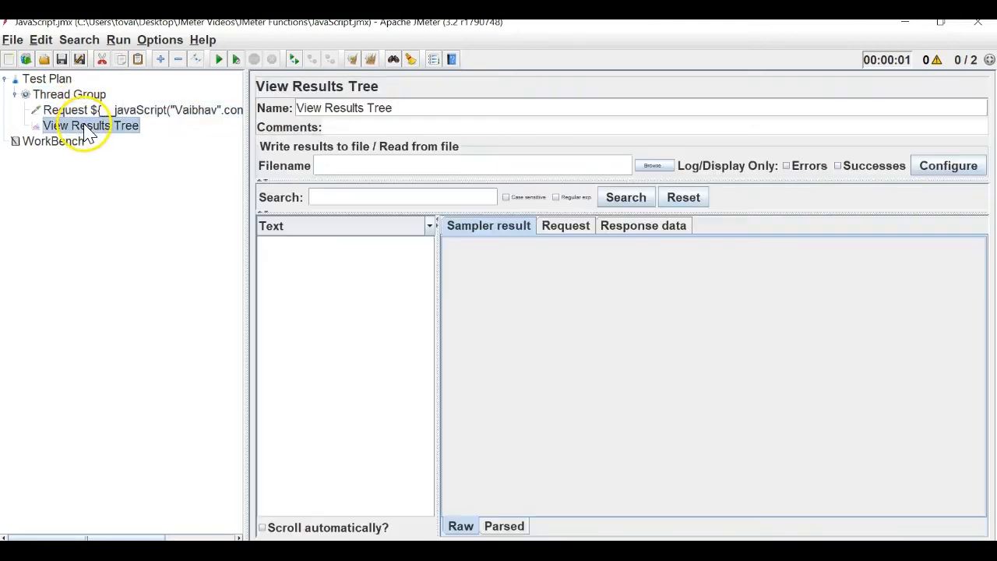
pyautogui.click(220, 61)
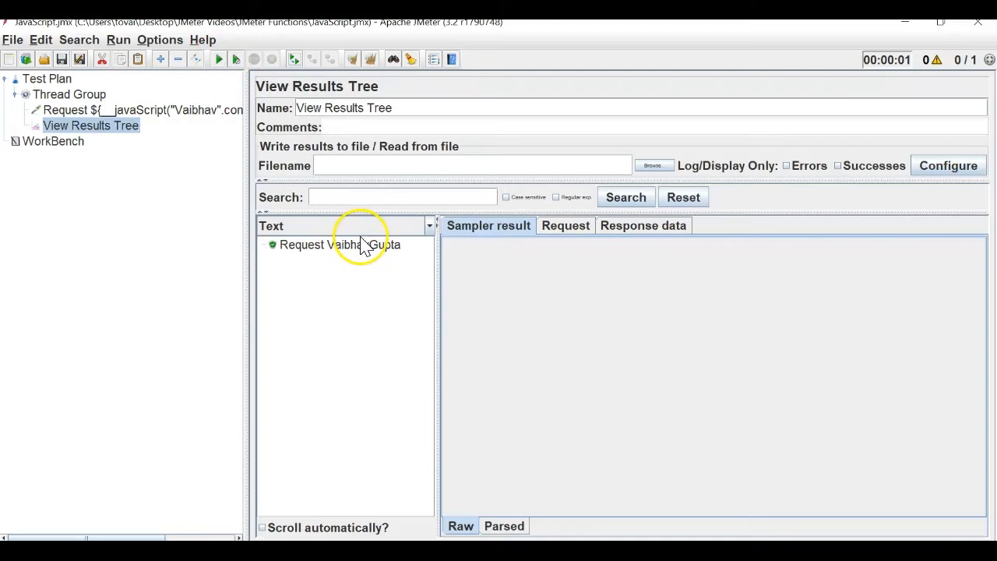
pyautogui.click(206, 110)
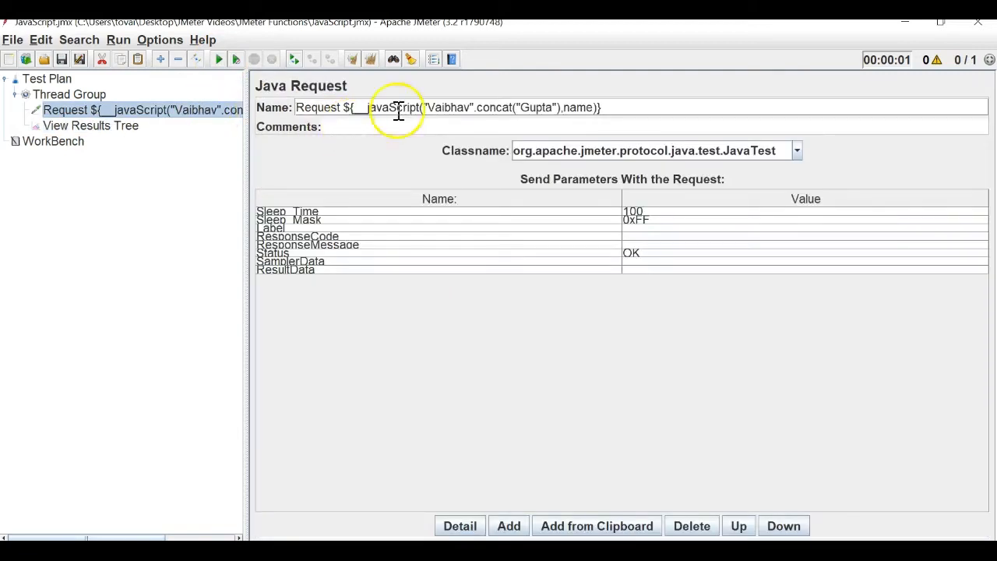
# Add a space before the surname in the concat, rerun, and recheck the name expression.
pyautogui.click(523, 108)
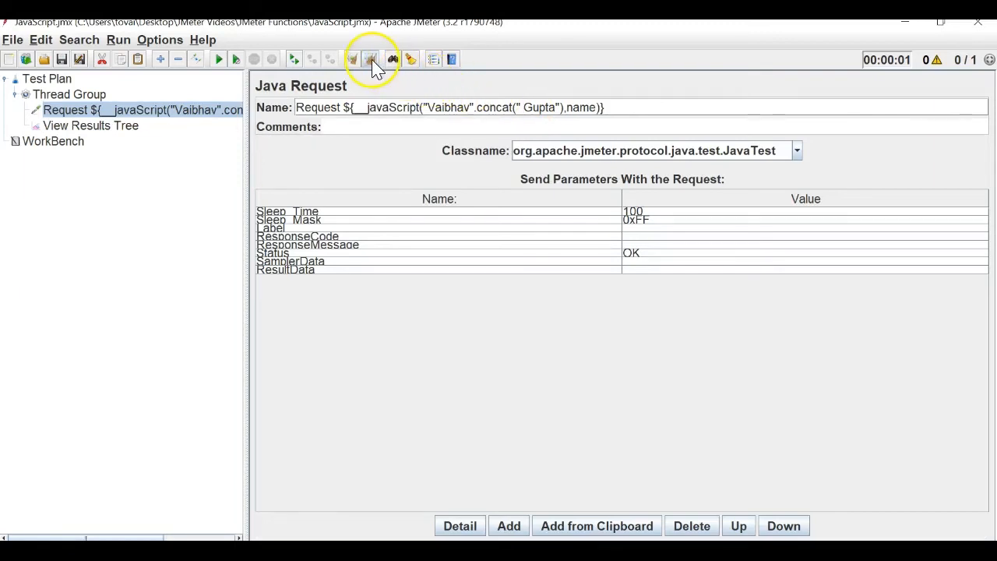
pyautogui.click(94, 126)
pyautogui.click(218, 60)
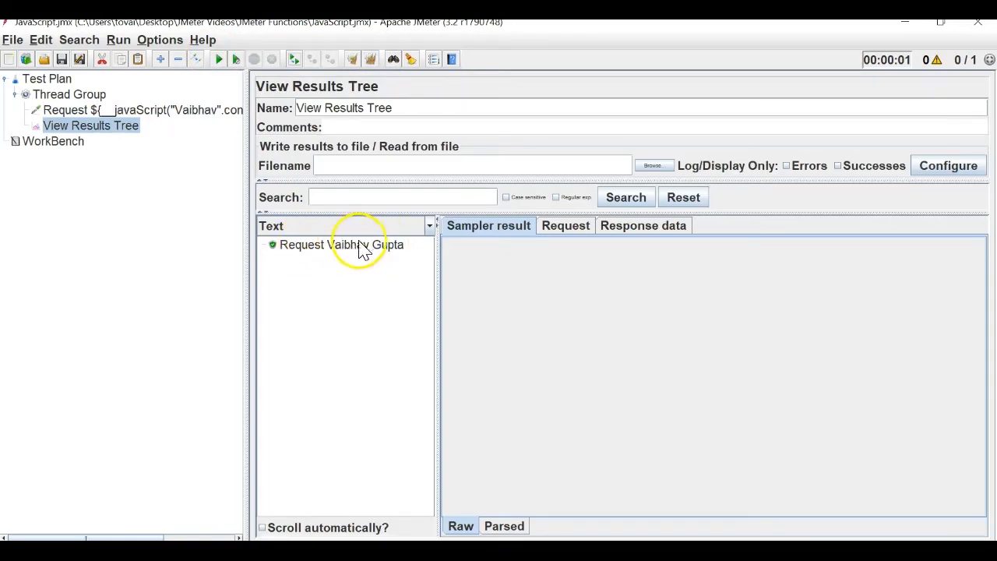
pyautogui.click(196, 110)
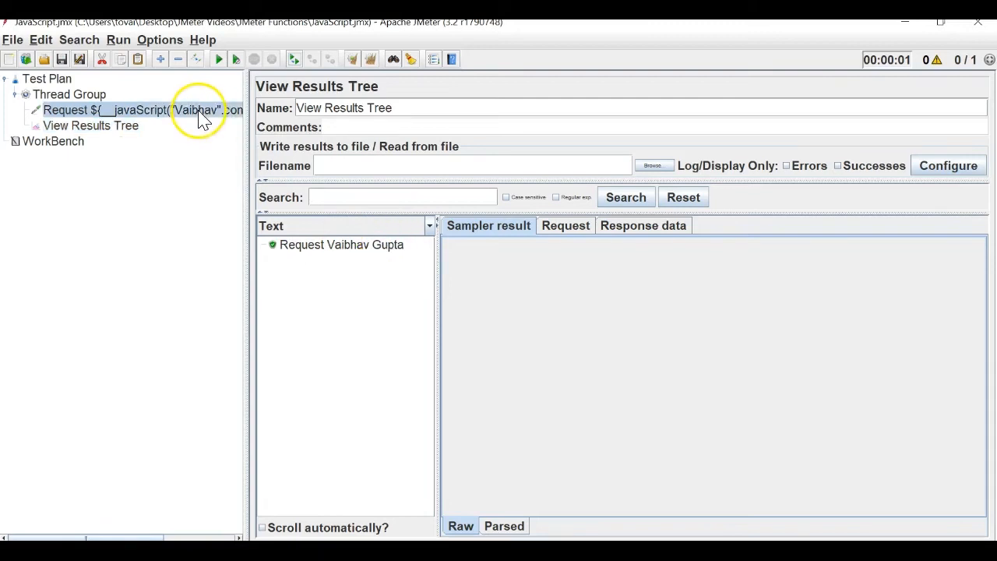
pyautogui.doubleClick(590, 107)
pyautogui.doubleClick(570, 107)
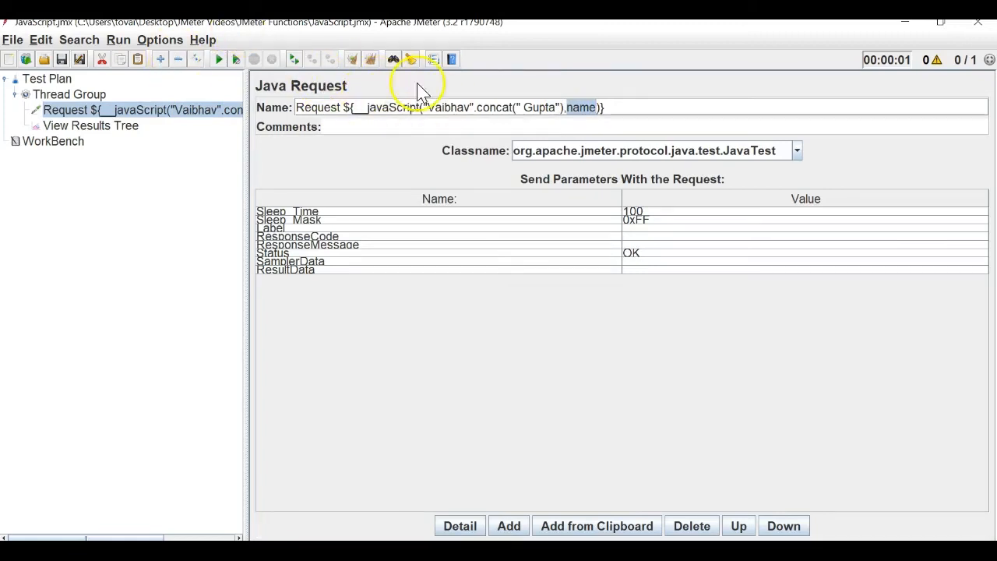
pyautogui.moveTo(421, 107); pyautogui.dragTo(561, 107)
pyautogui.click(587, 107)
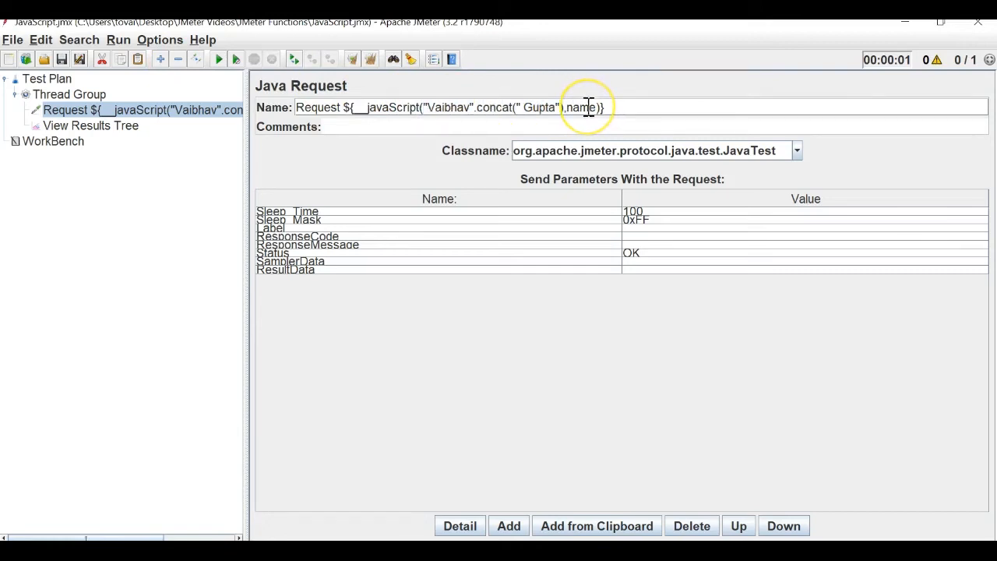
pyautogui.click(69, 96)
# Add a second Java Request named ${name} and move View Results Tree directly under Test Plan.
pyautogui.rightClick(68, 96)
pyautogui.moveTo(82, 104)
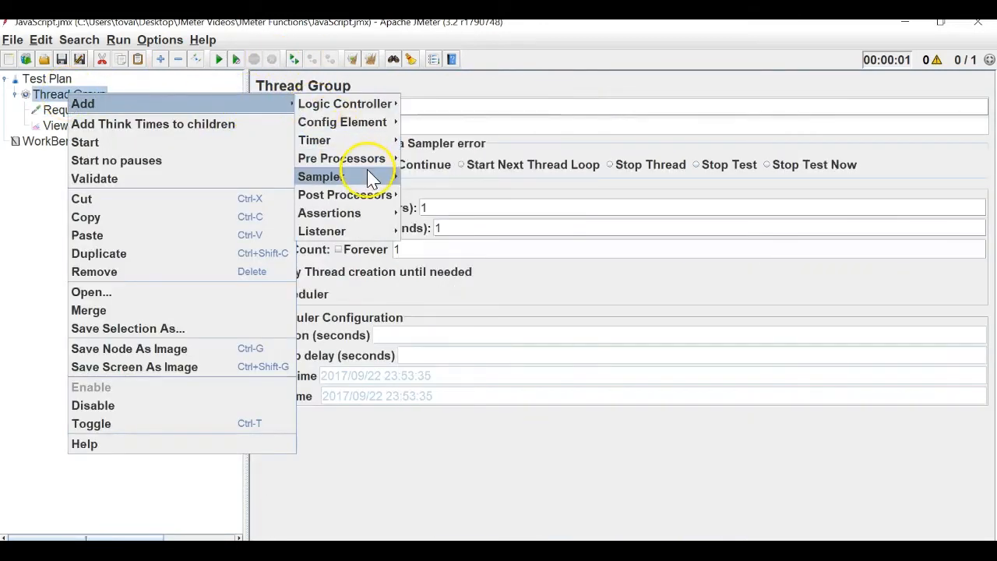
pyautogui.moveTo(366, 169)
pyautogui.click(443, 287)
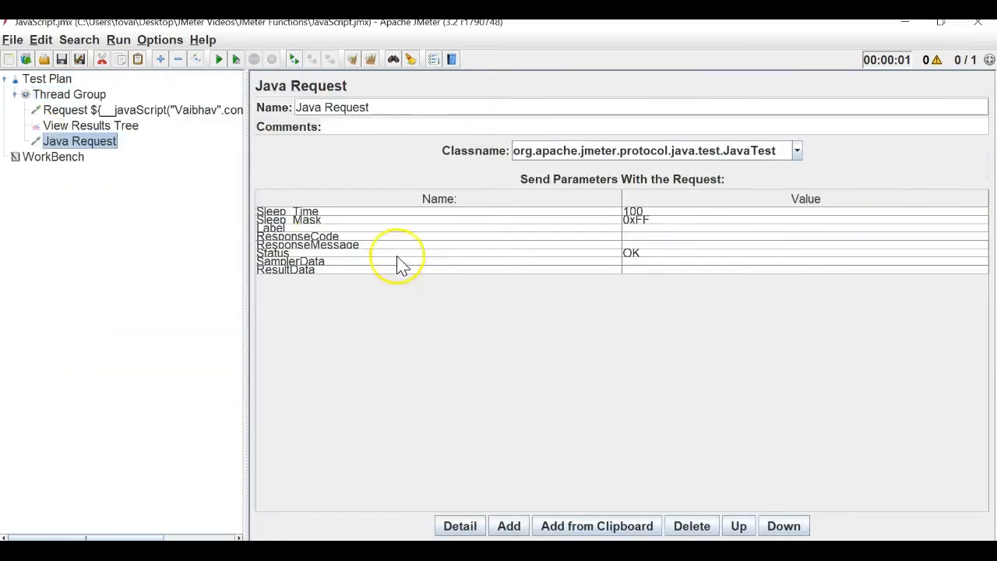
pyautogui.moveTo(378, 109); pyautogui.dragTo(262, 98)
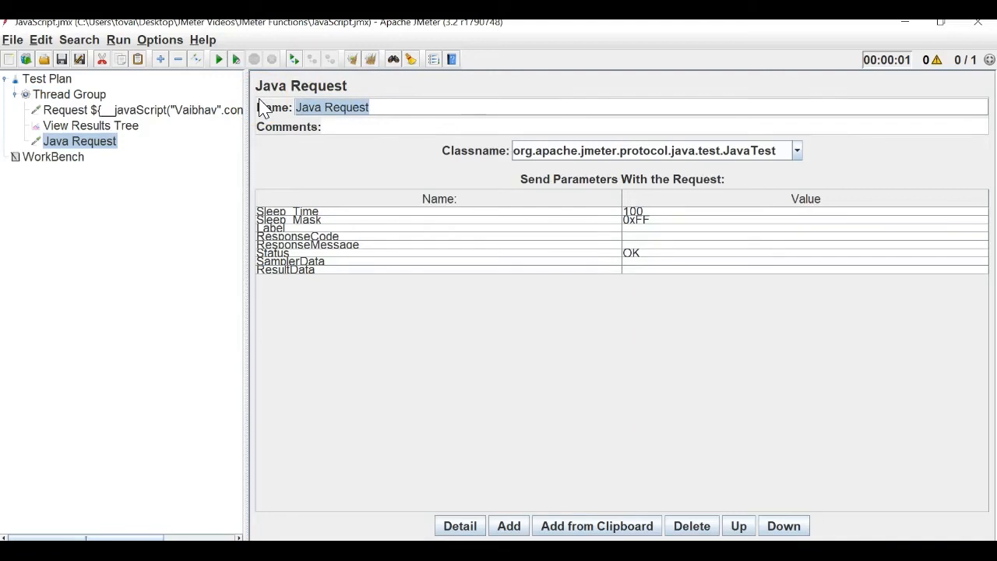
pyautogui.write('${')
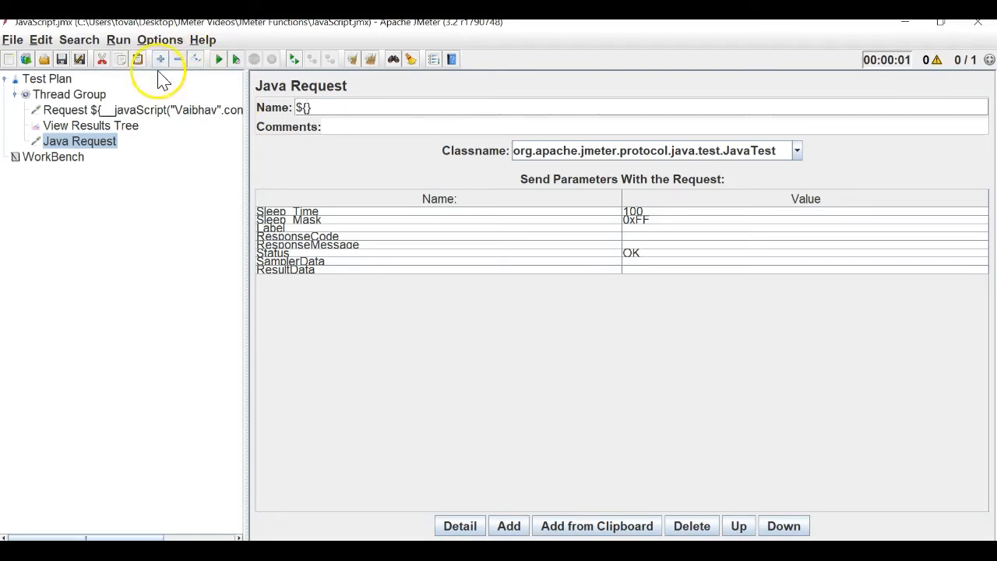
pyautogui.click(167, 111)
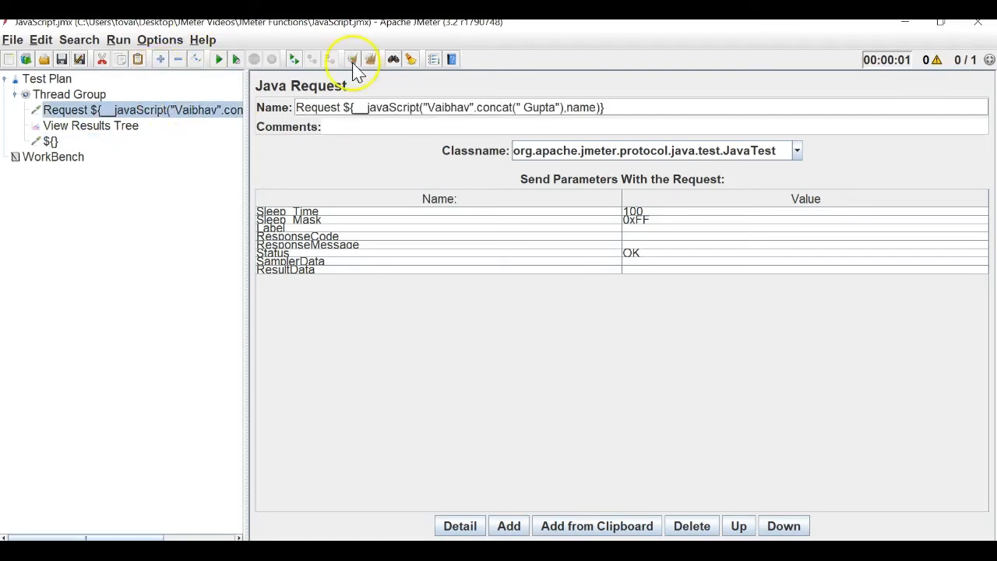
pyautogui.click(95, 127)
pyautogui.click(53, 143)
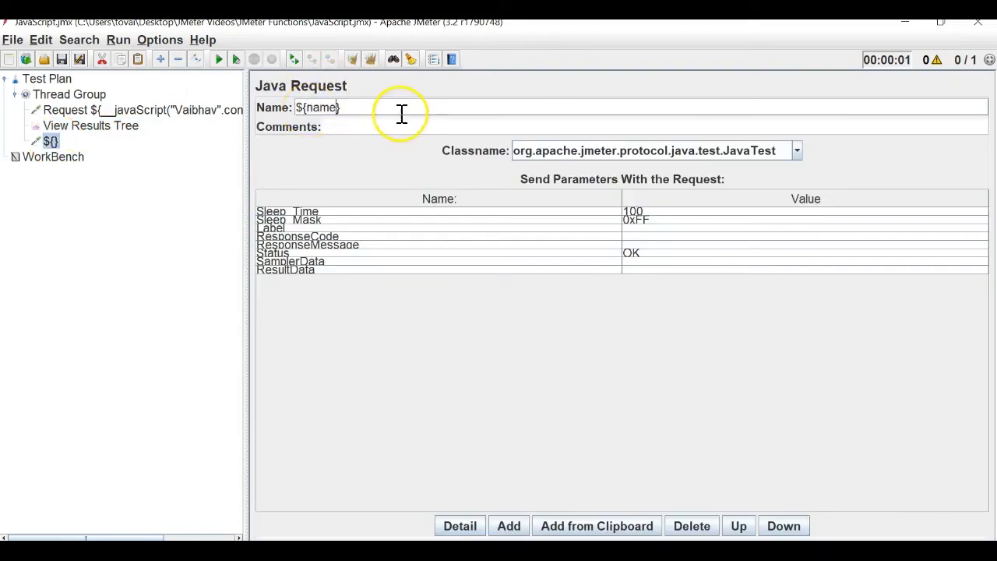
pyautogui.click(132, 126)
pyautogui.moveTo(74, 147); pyautogui.dragTo(51, 95)
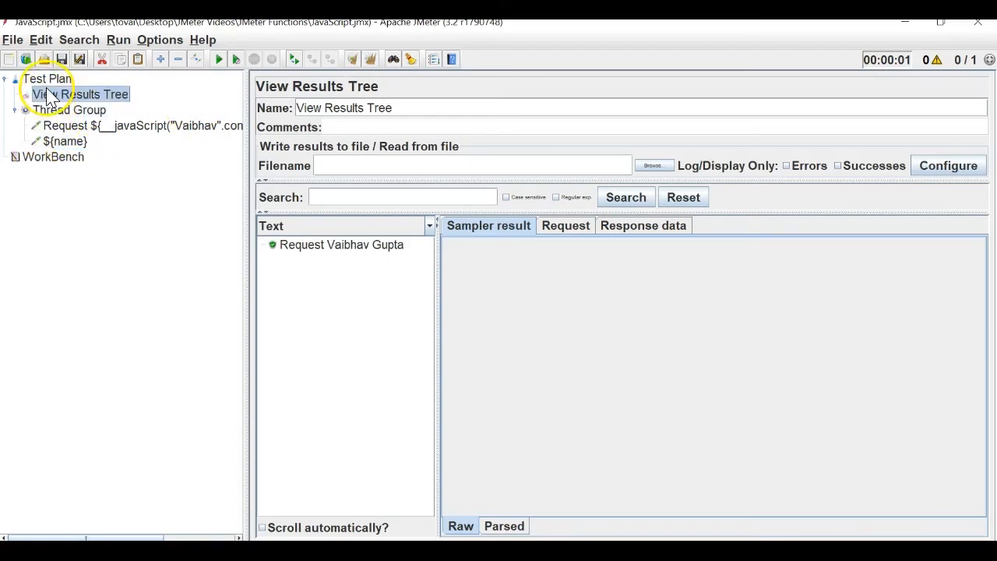
# Clear results, rerun the plan, and check both requests yield the full-name results.
pyautogui.click(372, 61)
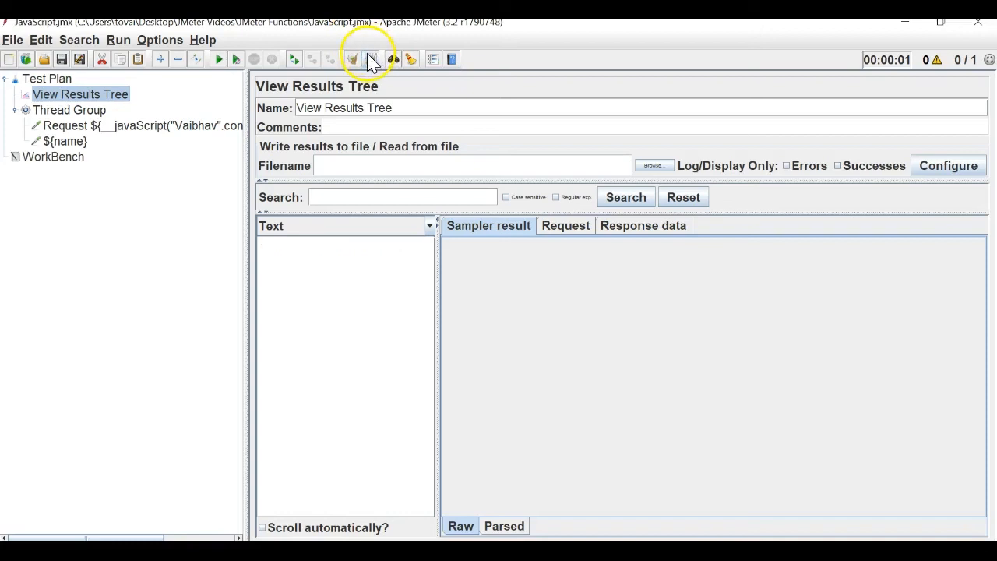
pyautogui.click(219, 60)
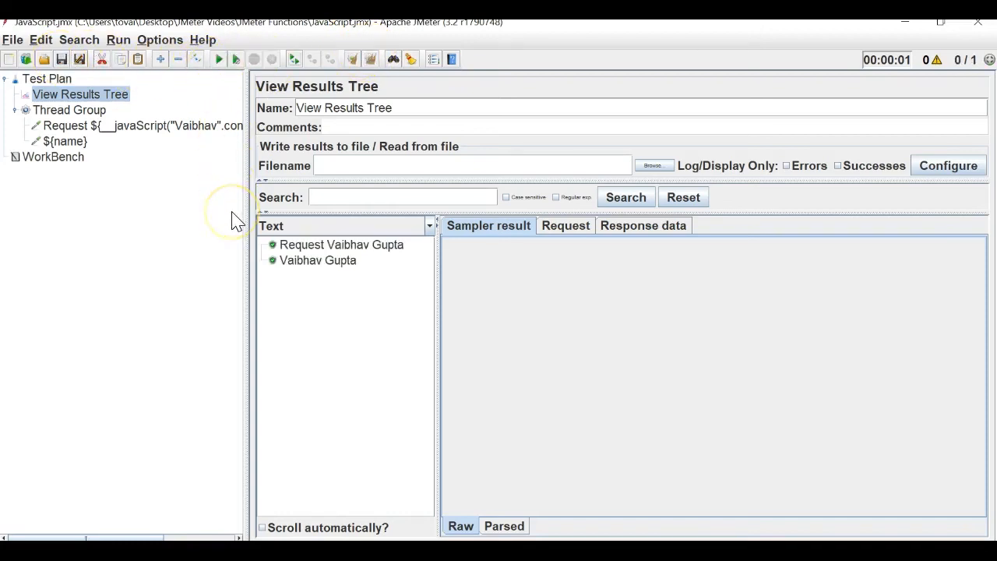
pyautogui.click(134, 131)
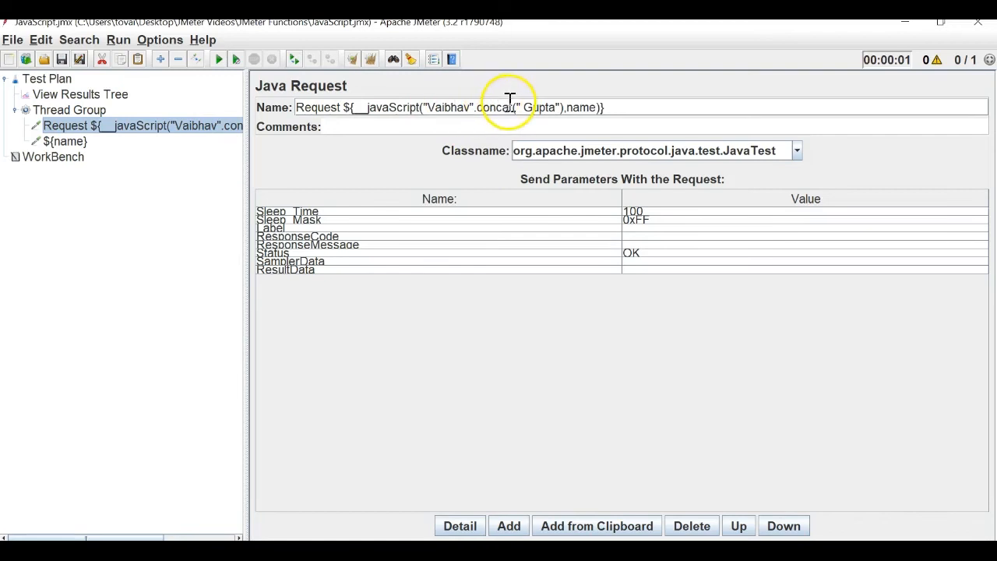
pyautogui.doubleClick(580, 108)
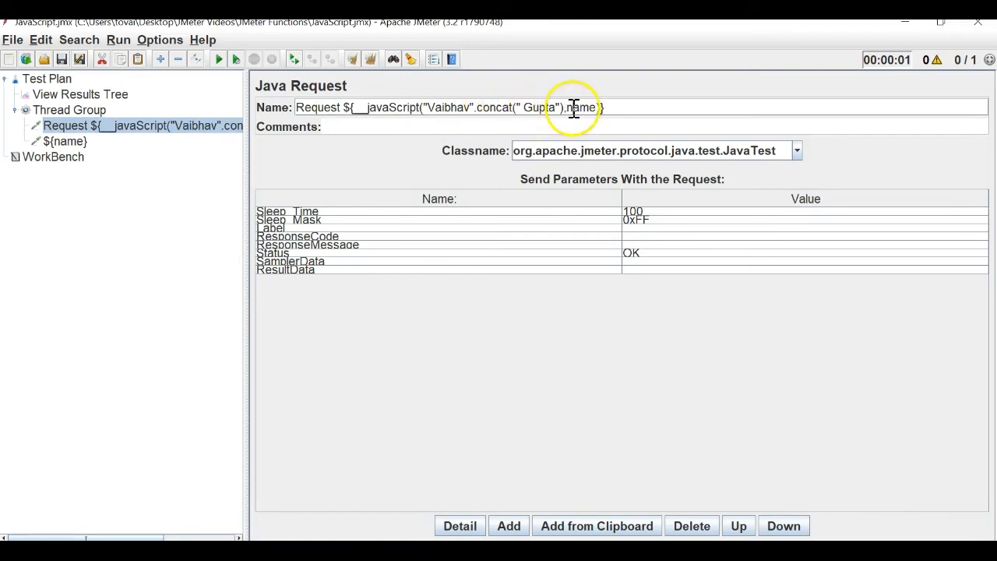
pyautogui.click(56, 142)
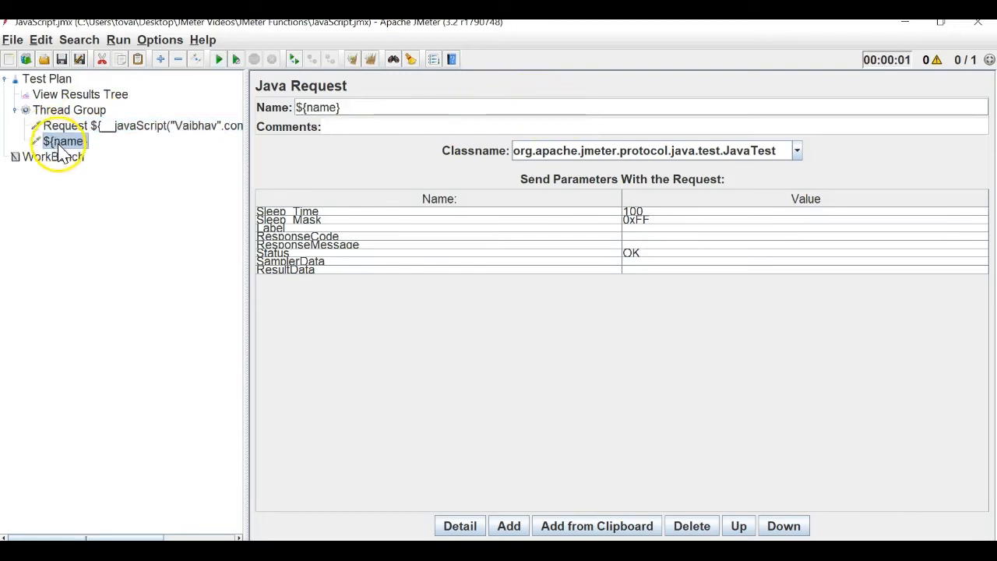
pyautogui.click(67, 161)
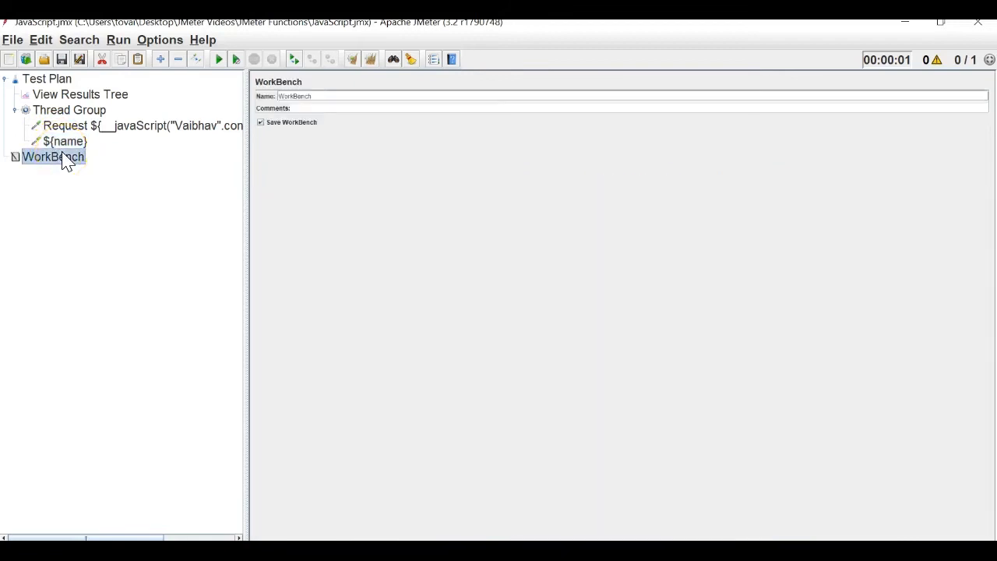
pyautogui.click(86, 95)
# Save the test plan under the new file name BeanScript.jmx via Save Test Plan as.
pyautogui.click(12, 40)
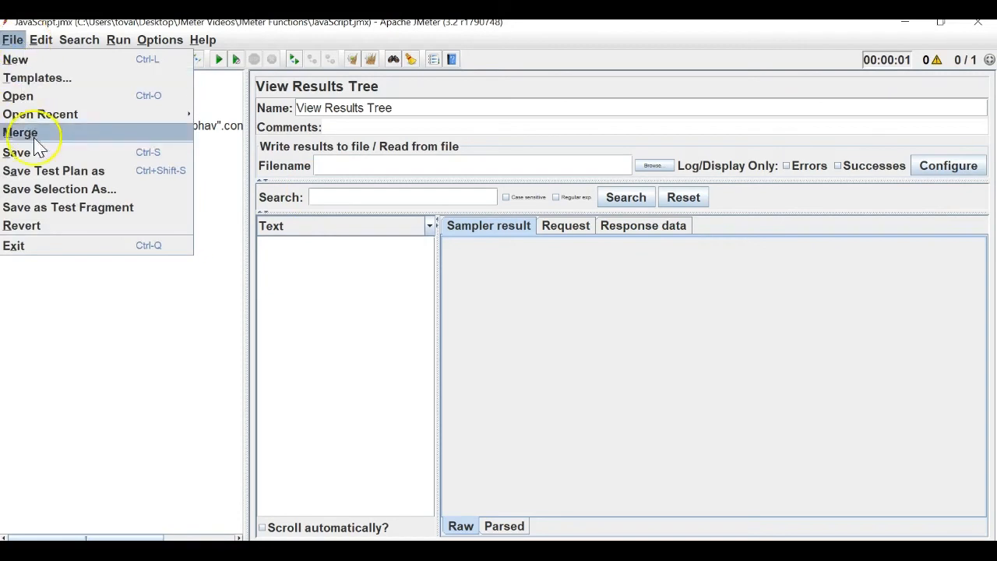
pyautogui.click(40, 163)
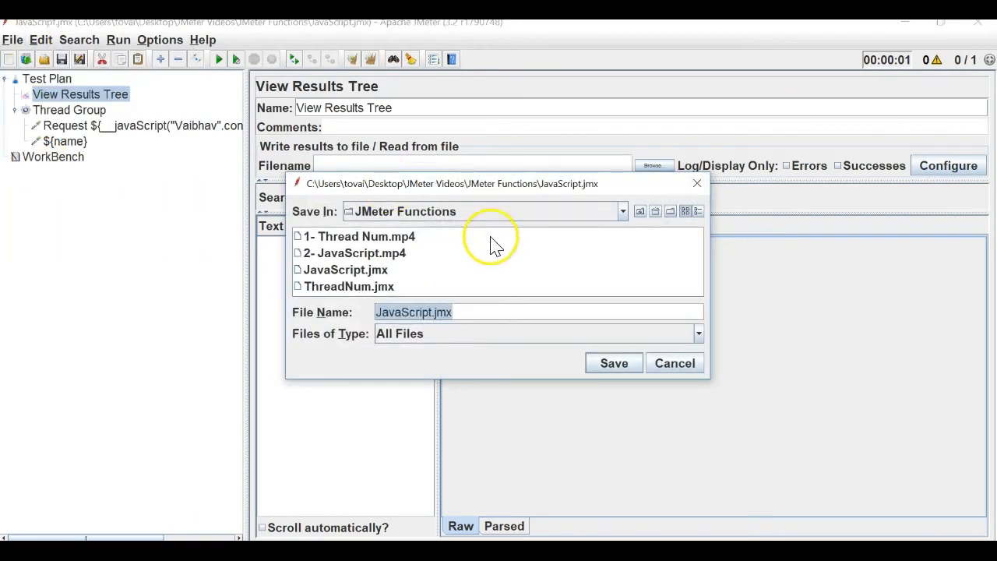
pyautogui.click(409, 312)
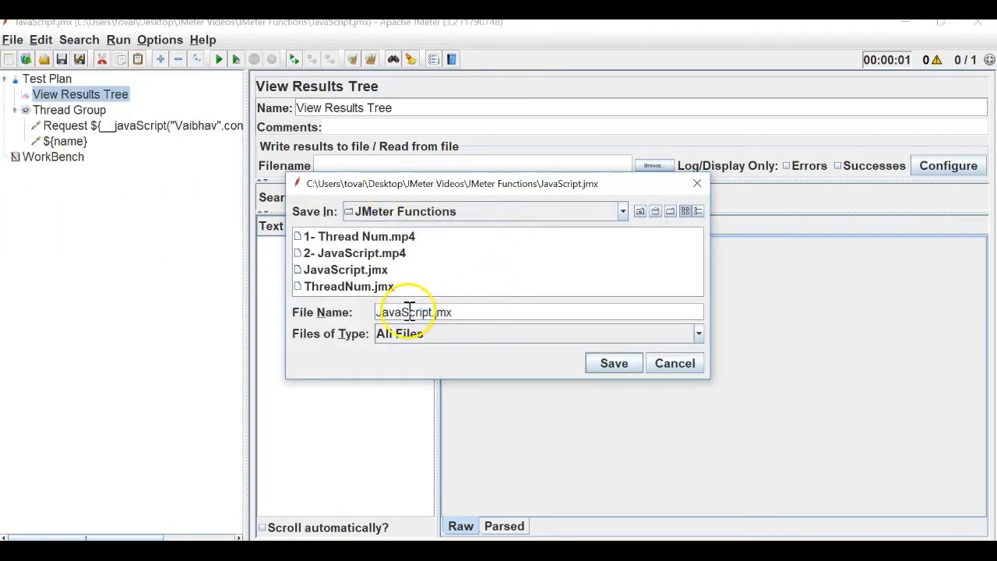
pyautogui.press('BackSpace')
pyautogui.press('BackSpace')
pyautogui.press('BackSpace')
pyautogui.press('BackSpace')
pyautogui.write('Bean')
pyautogui.press('Return')
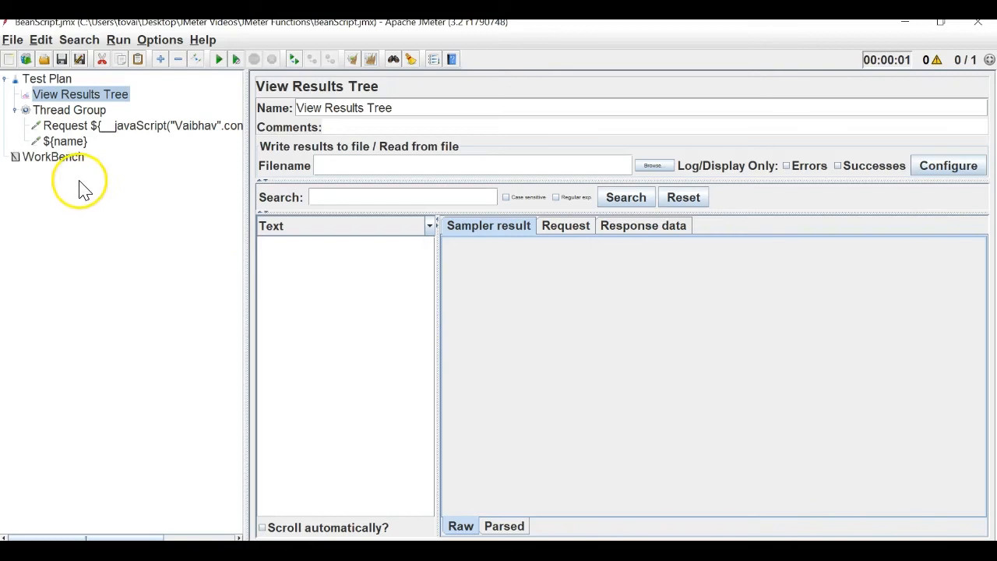
# Disable and remove the ${name} request, confirming the deletion.
pyautogui.click(66, 142)
pyautogui.rightClick(65, 144)
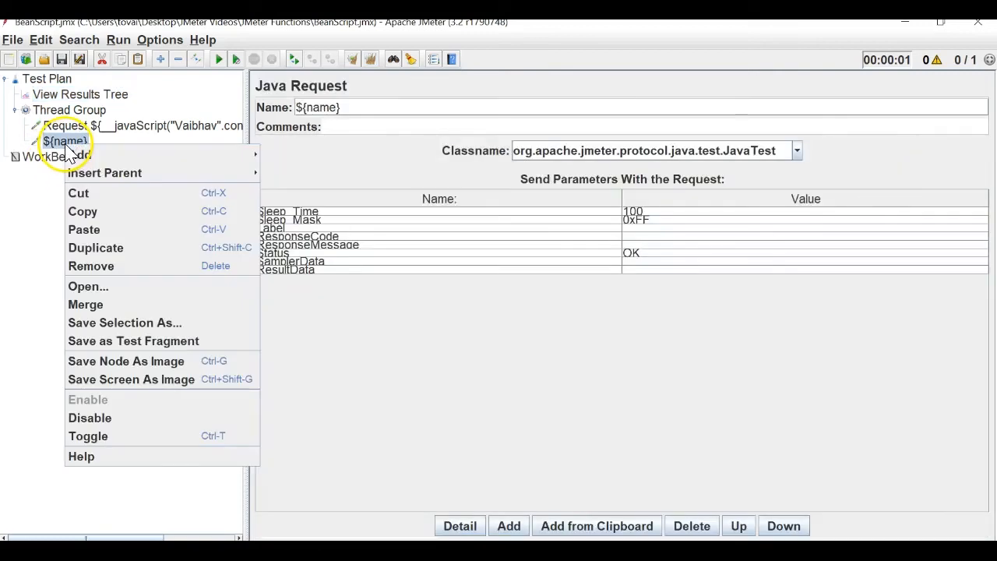
pyautogui.click(156, 420)
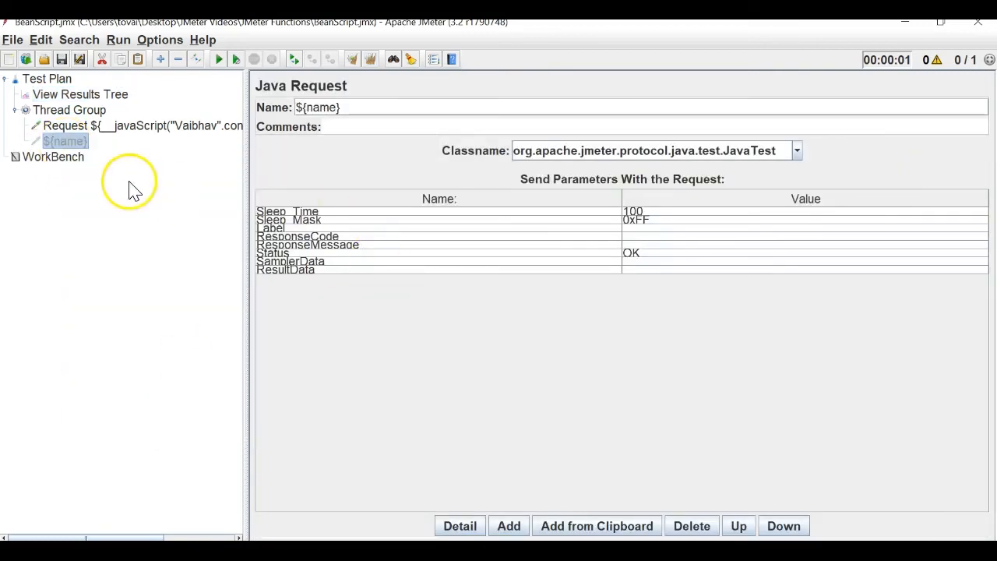
pyautogui.rightClick(73, 144)
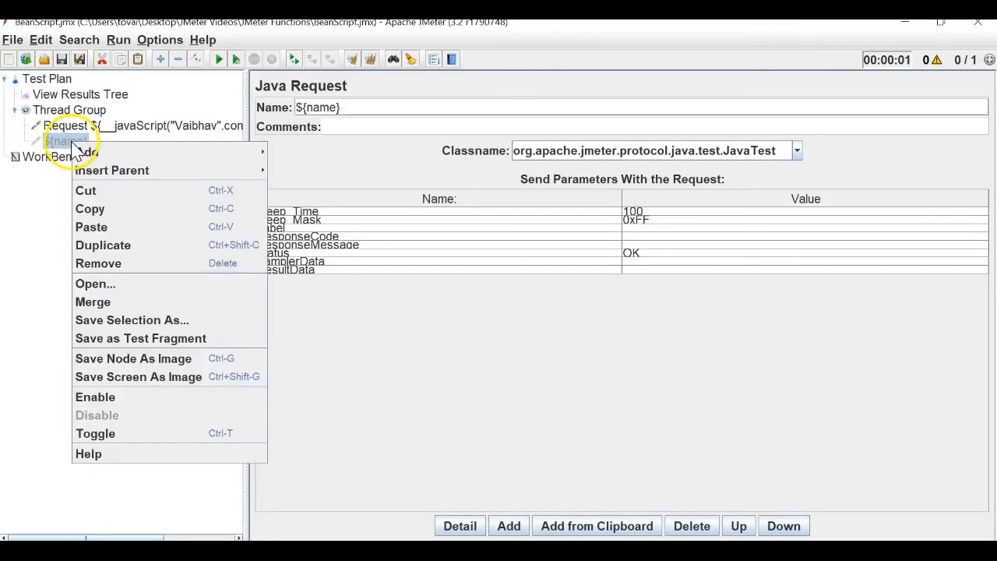
pyautogui.click(141, 264)
pyautogui.click(490, 305)
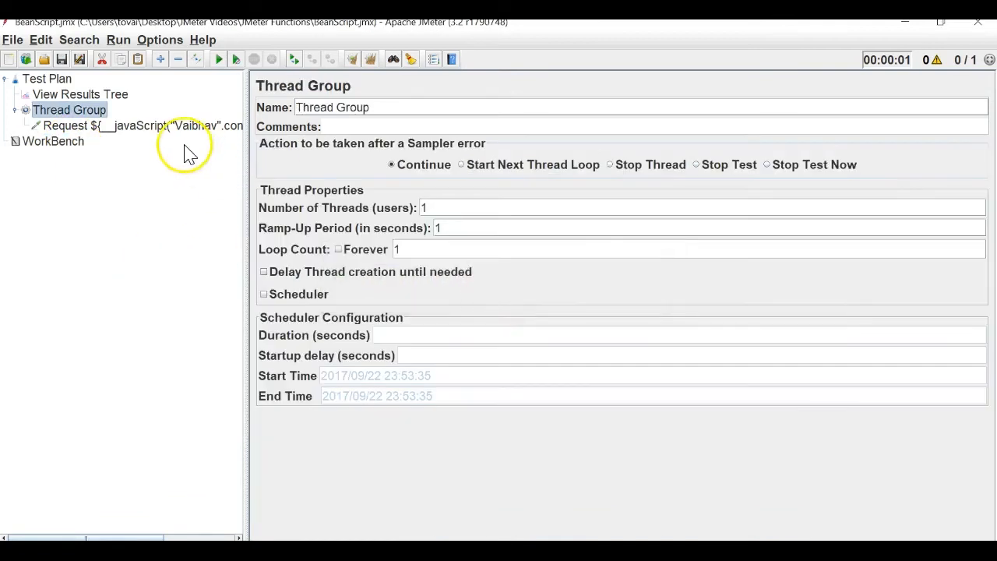
# Delete the JavaScript expression from the remaining request's name, leaving just 'Request'.
pyautogui.click(173, 127)
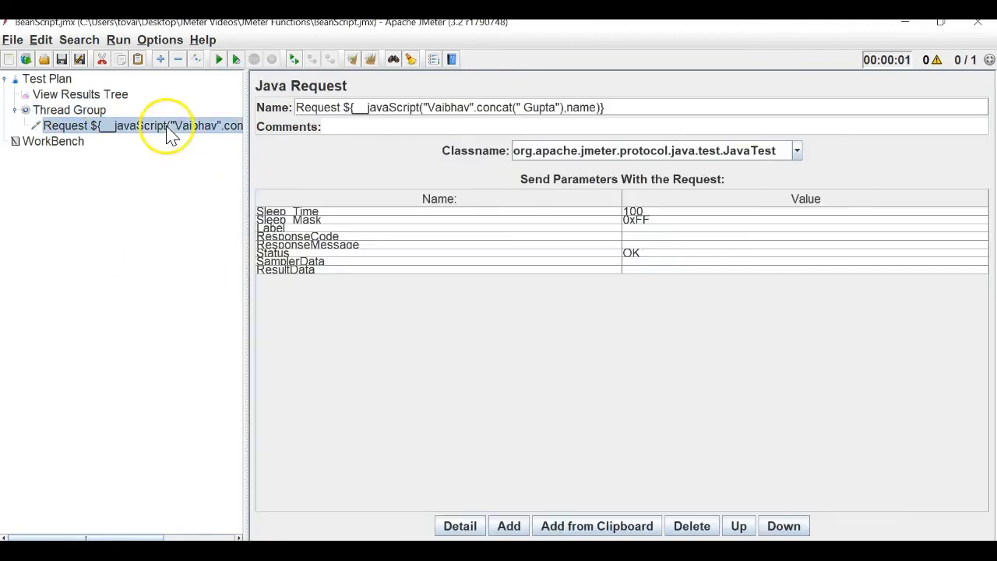
pyautogui.doubleClick(335, 107)
pyautogui.moveTo(671, 94); pyautogui.dragTo(675, 103)
pyautogui.press('BackSpace')
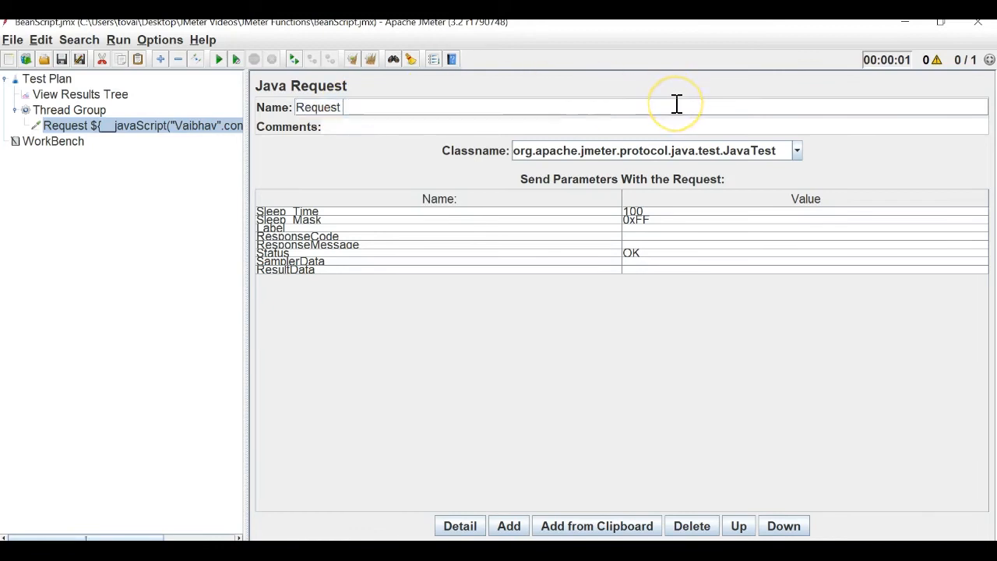
pyautogui.click(69, 110)
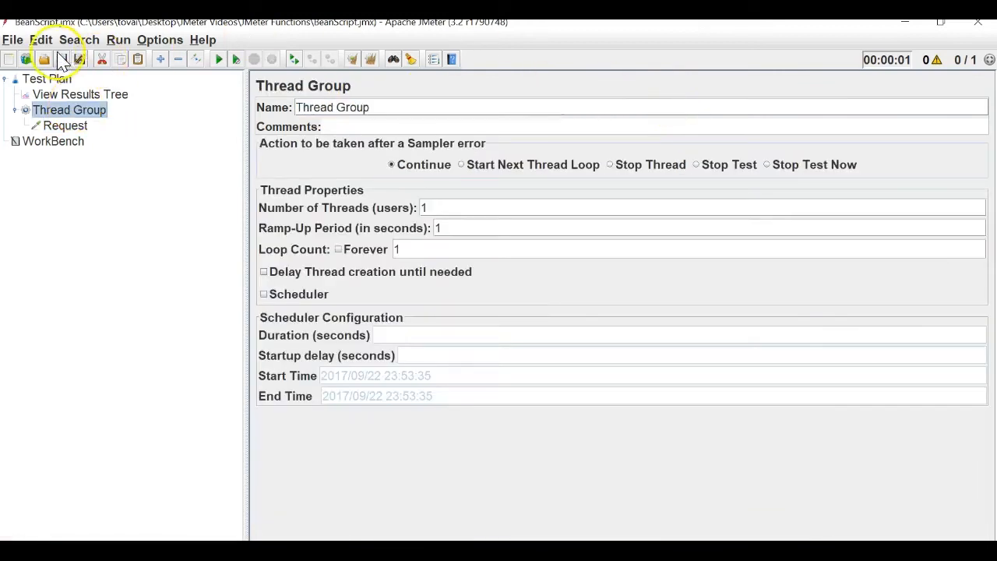
pyautogui.click(159, 39)
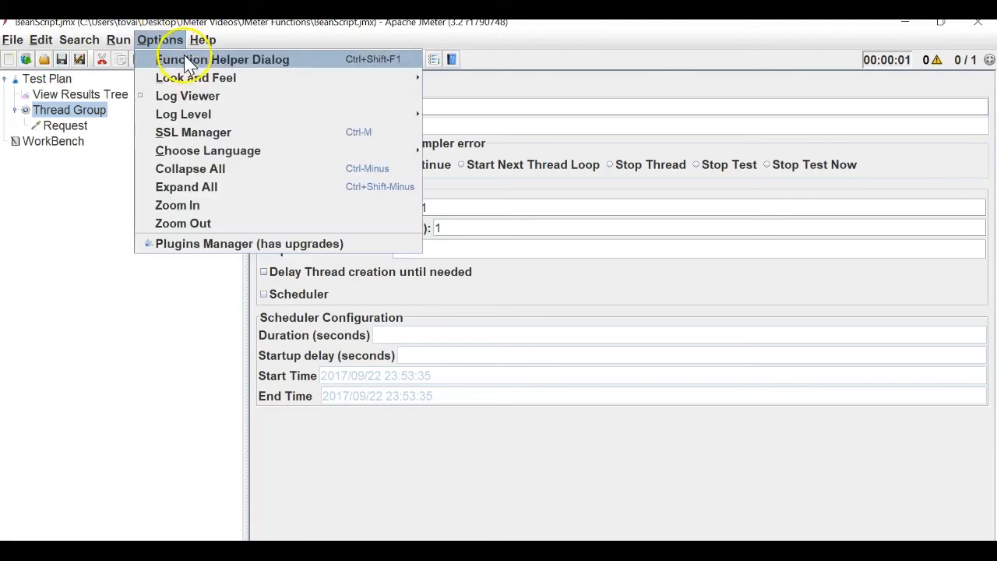
# Open the Function Helper, choose __BeanShell, and read its help documentation.
pyautogui.click(180, 60)
pyautogui.click(610, 160)
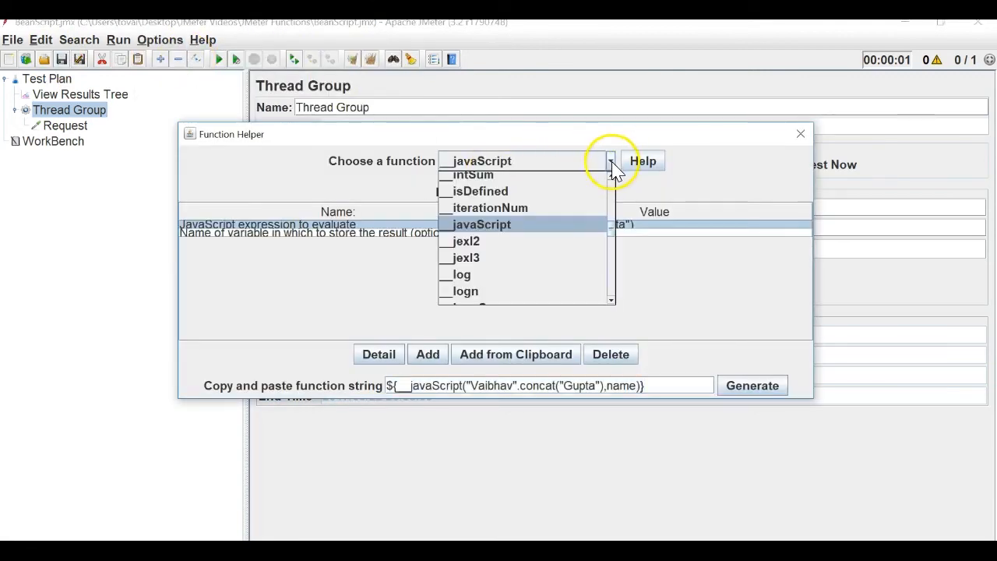
pyautogui.moveTo(612, 224); pyautogui.dragTo(618, 195)
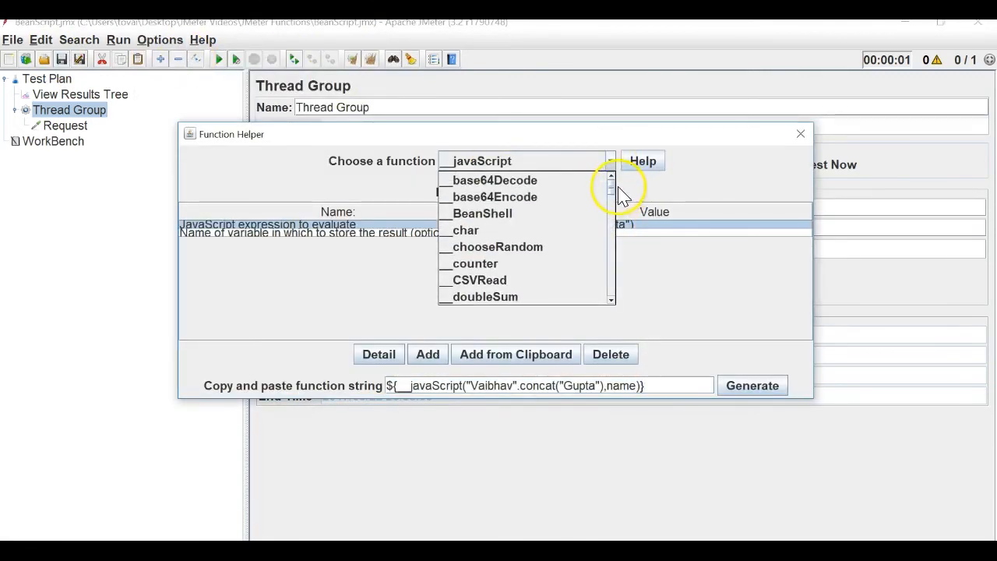
pyautogui.click(547, 225)
pyautogui.click(621, 161)
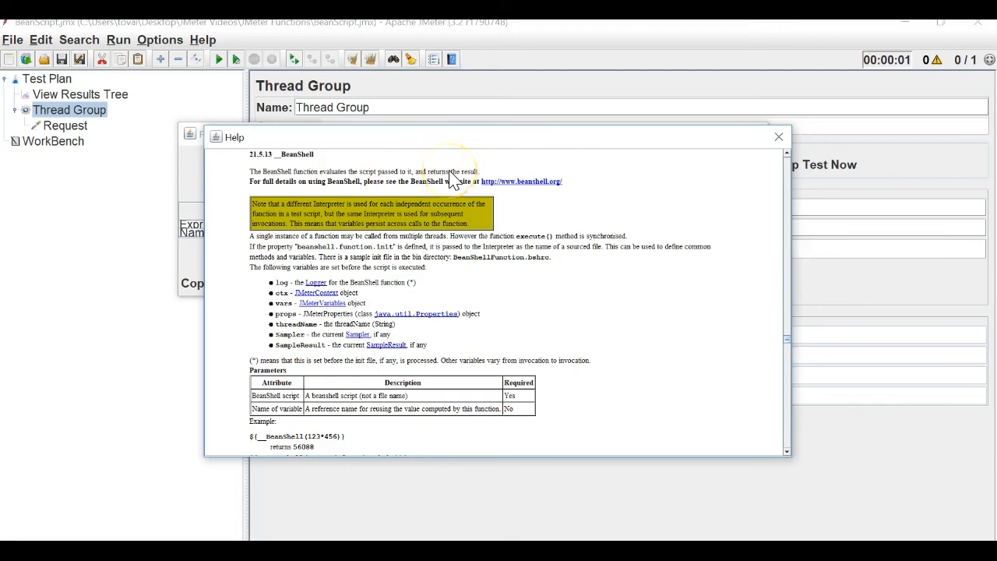
pyautogui.click(778, 137)
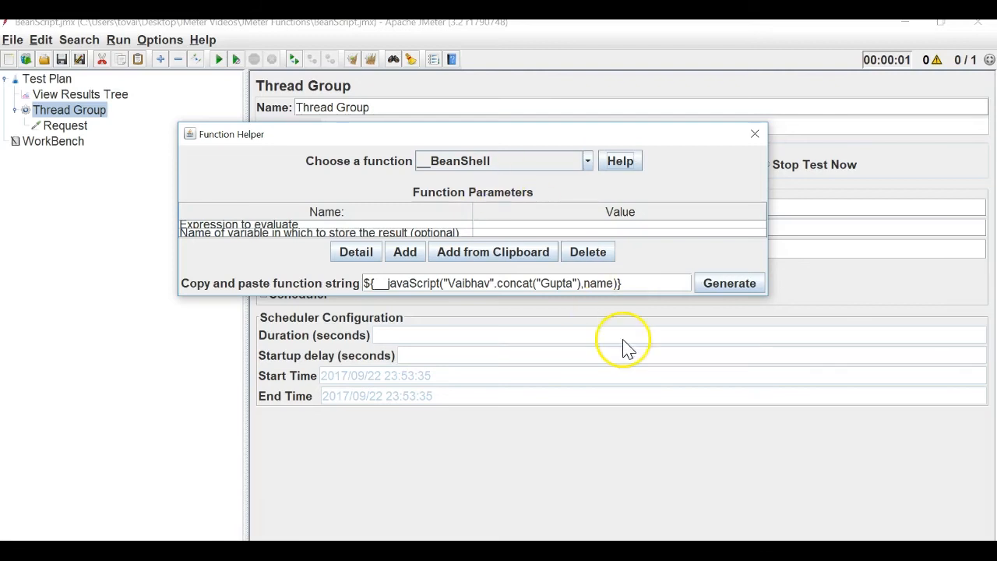
pyautogui.hotkey('alt', 'Tab')
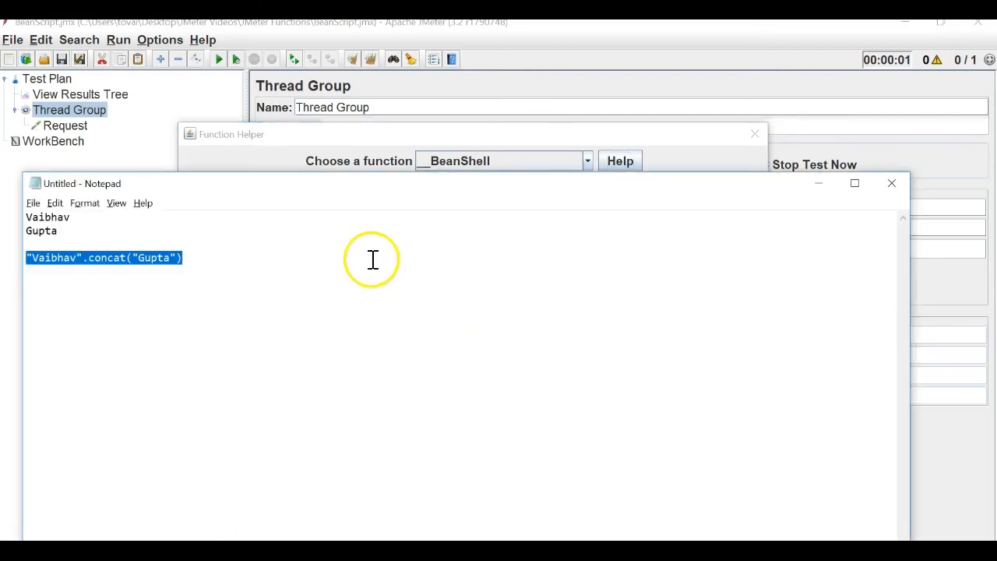
pyautogui.click(242, 268)
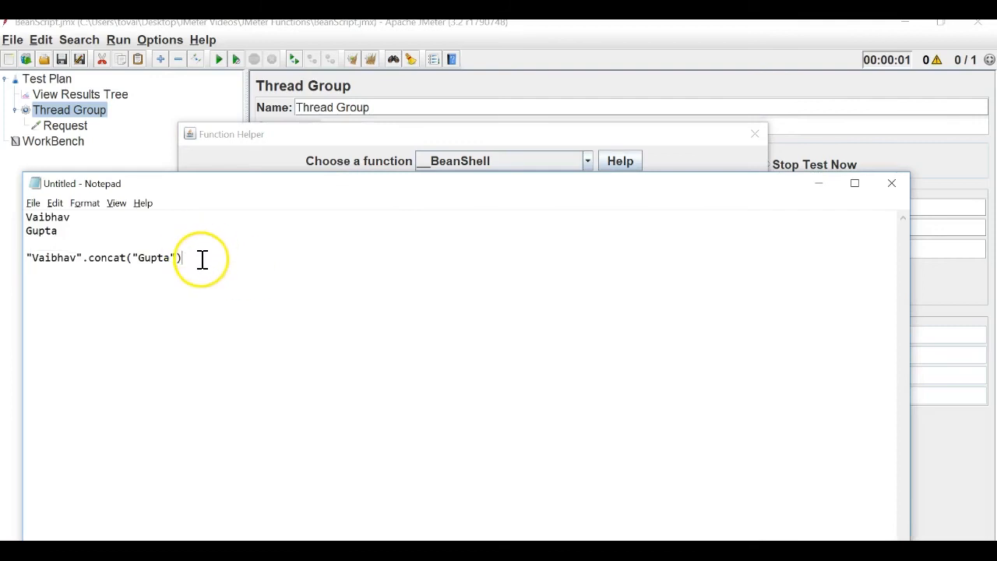
pyautogui.moveTo(200, 256); pyautogui.dragTo(32, 259)
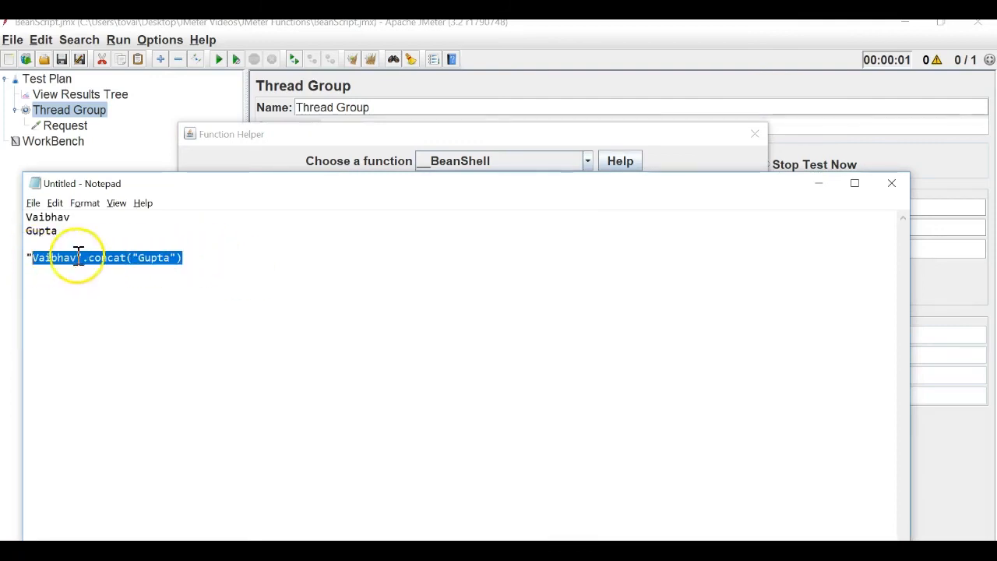
pyautogui.click(217, 255)
pyautogui.press('Return')
pyautogui.press('Return')
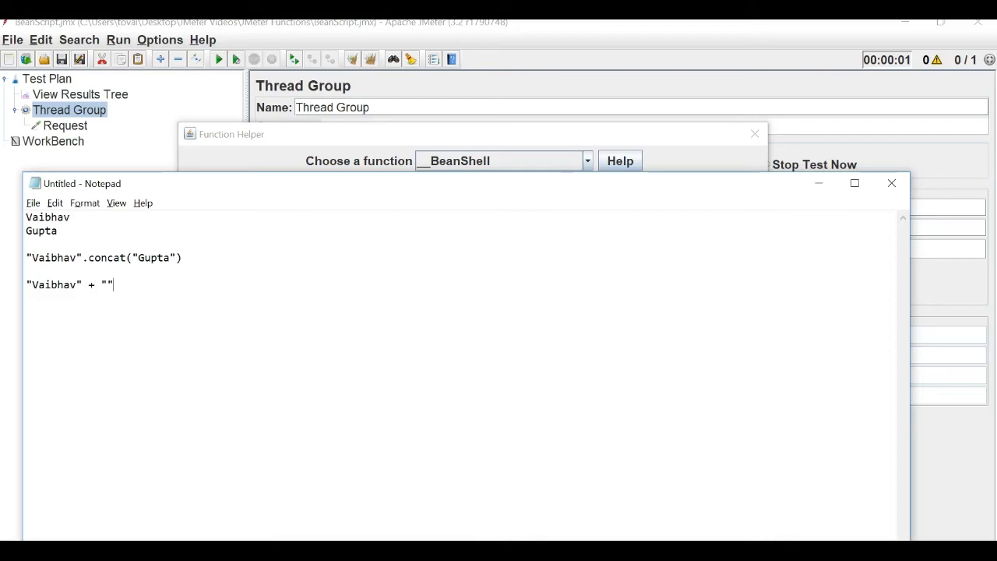
pyautogui.write('pta')
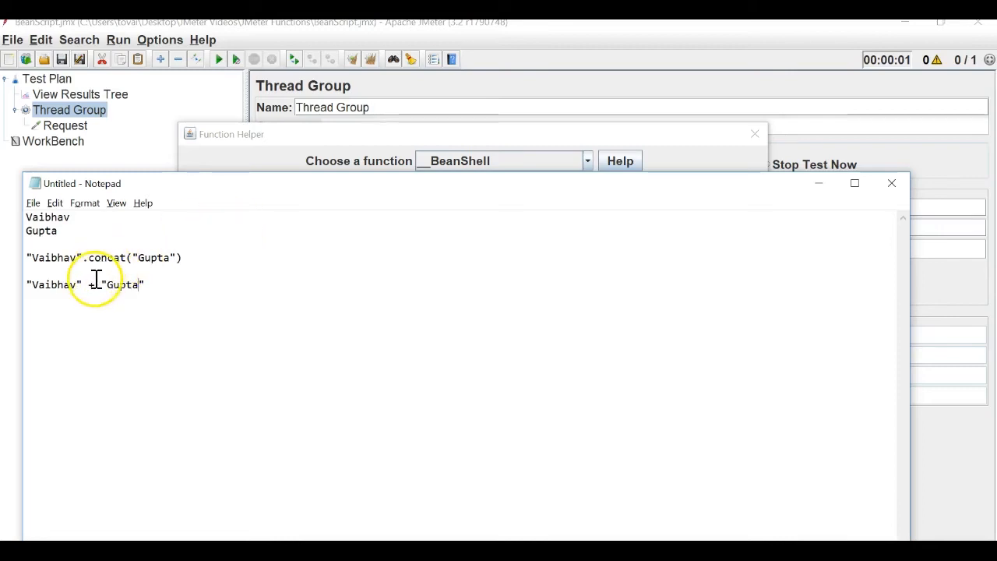
pyautogui.moveTo(88, 285); pyautogui.dragTo(96, 285)
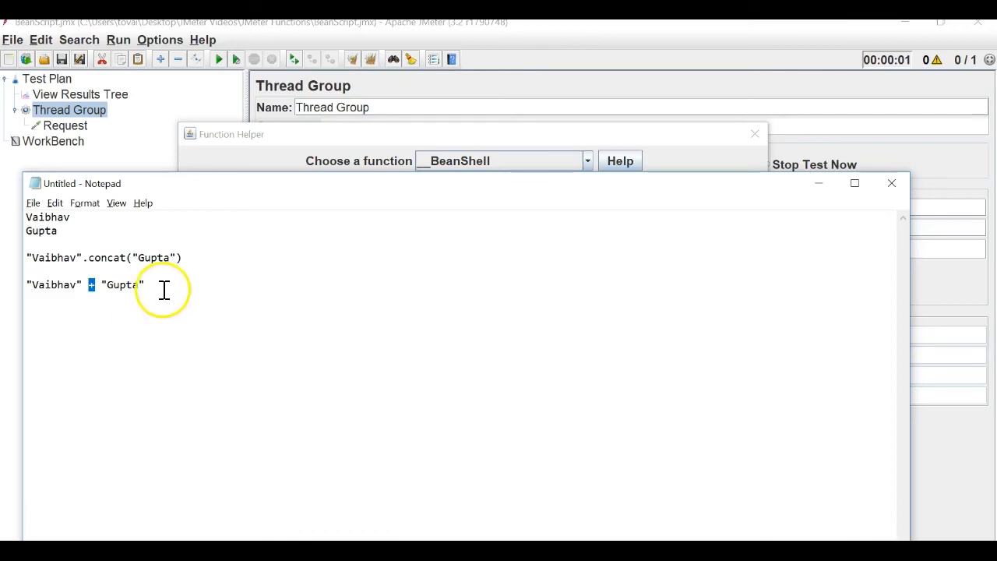
pyautogui.moveTo(155, 284); pyautogui.dragTo(23, 282)
pyautogui.hotkey('ctrl', 'c')
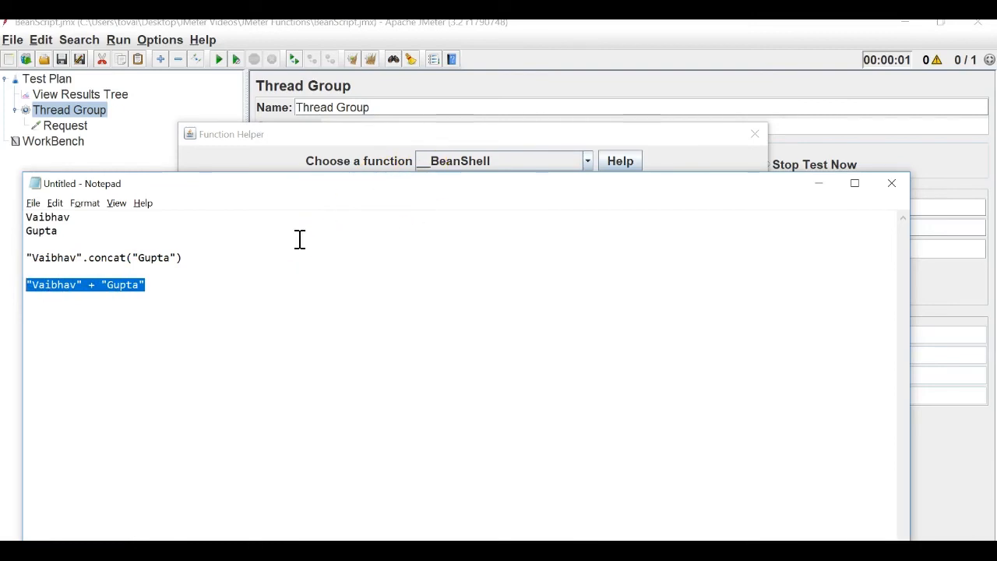
pyautogui.hotkey('alt', 'Tab')
pyautogui.click(508, 226)
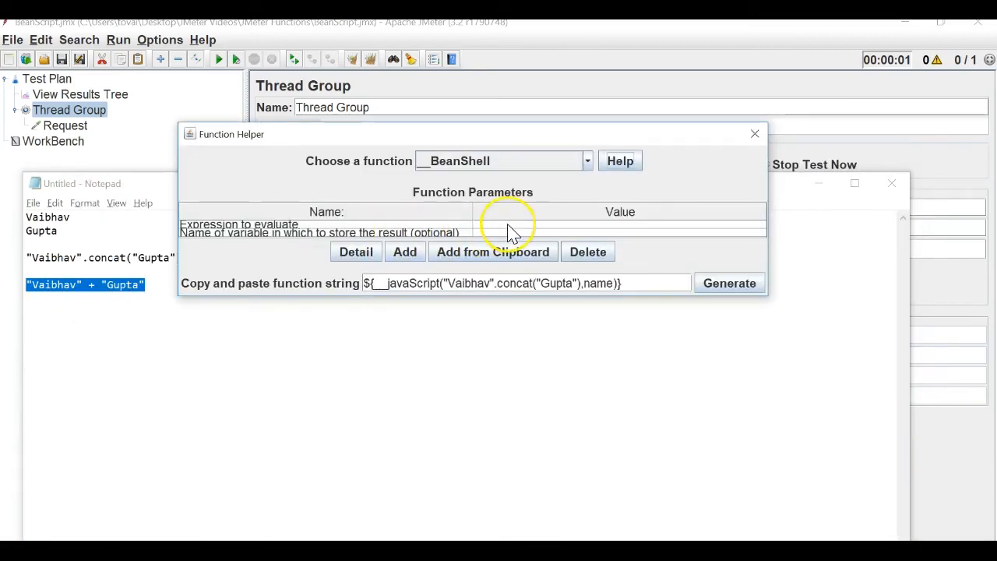
pyautogui.click(508, 225)
pyautogui.hotkey('ctrl', 'v')
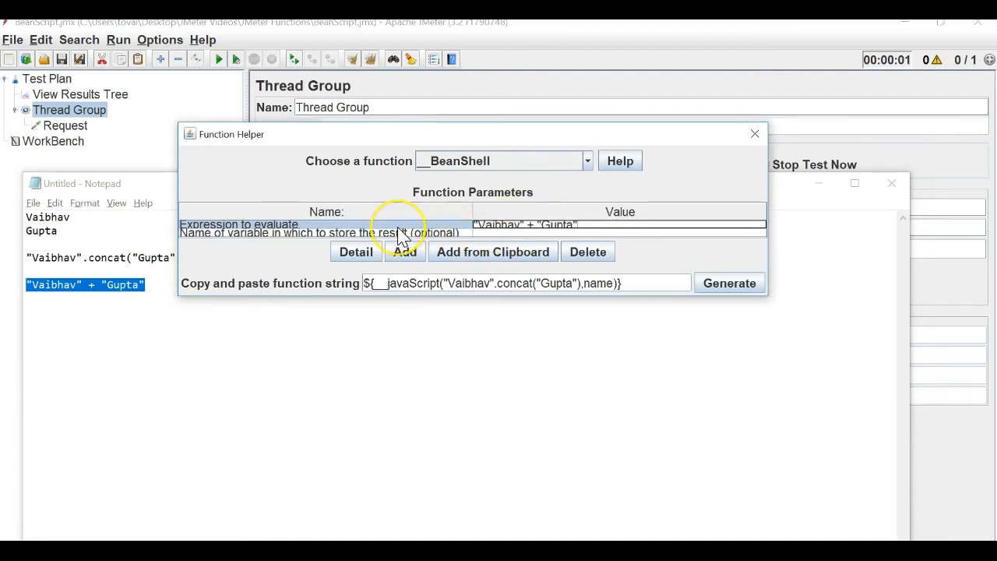
pyautogui.click(403, 226)
pyautogui.click(403, 233)
pyautogui.click(515, 232)
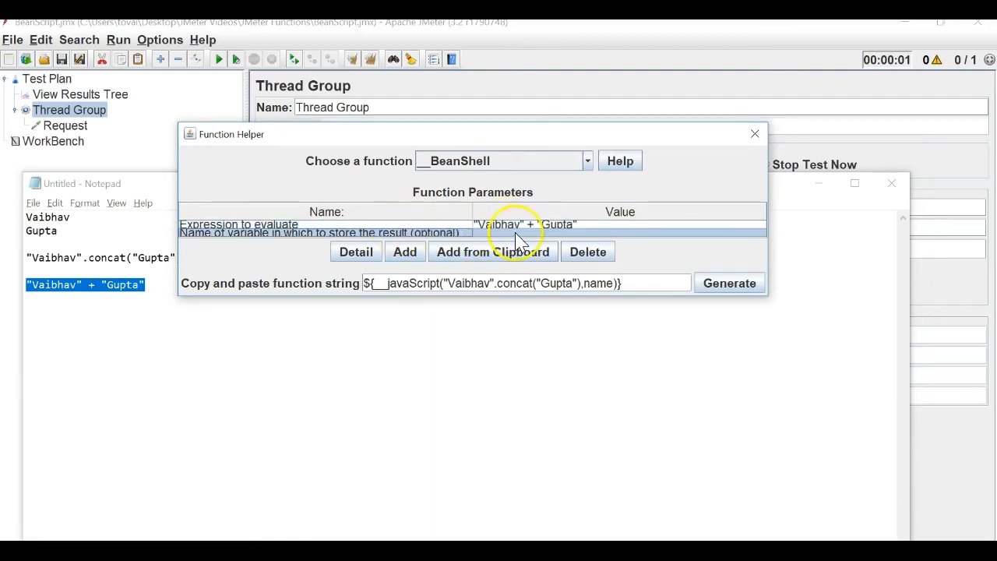
pyautogui.click(515, 232)
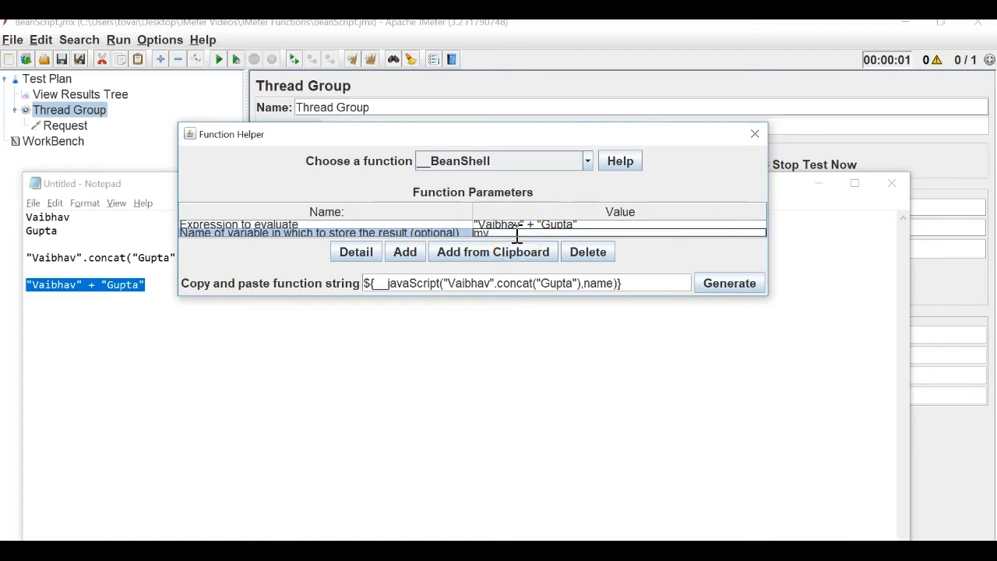
pyautogui.write('myName')
pyautogui.click(707, 287)
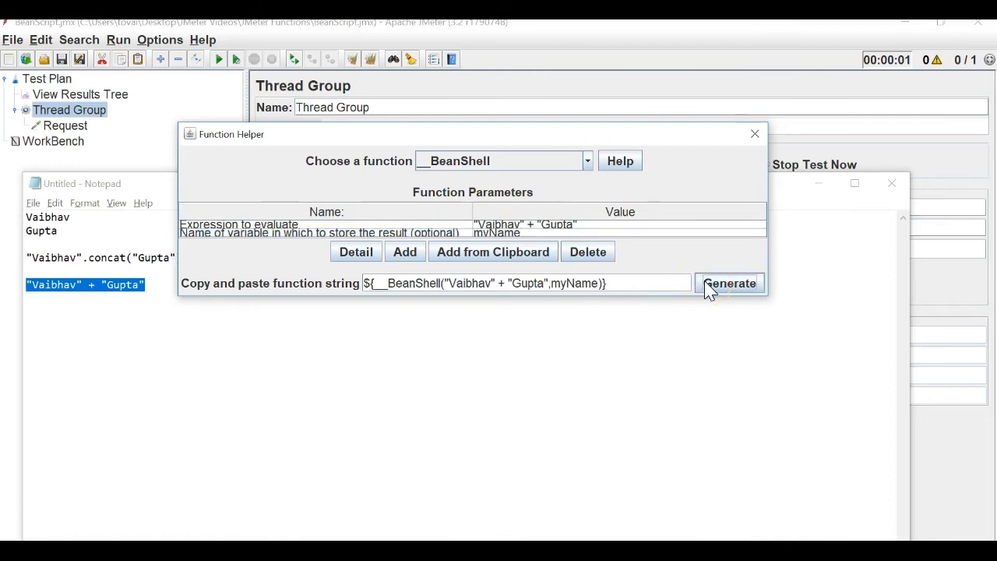
pyautogui.moveTo(652, 282); pyautogui.dragTo(321, 282)
pyautogui.hotkey('ctrl', 'c')
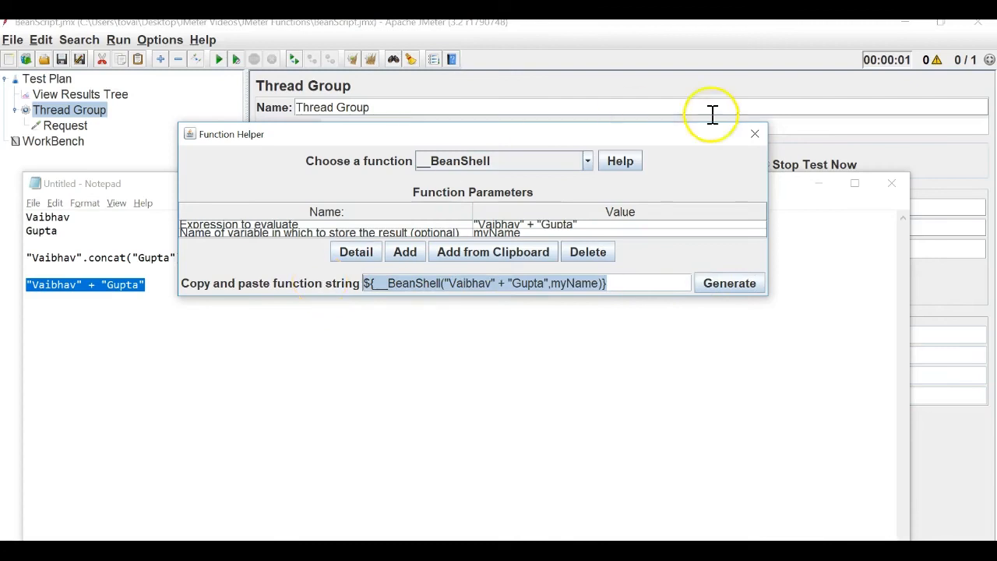
pyautogui.click(748, 134)
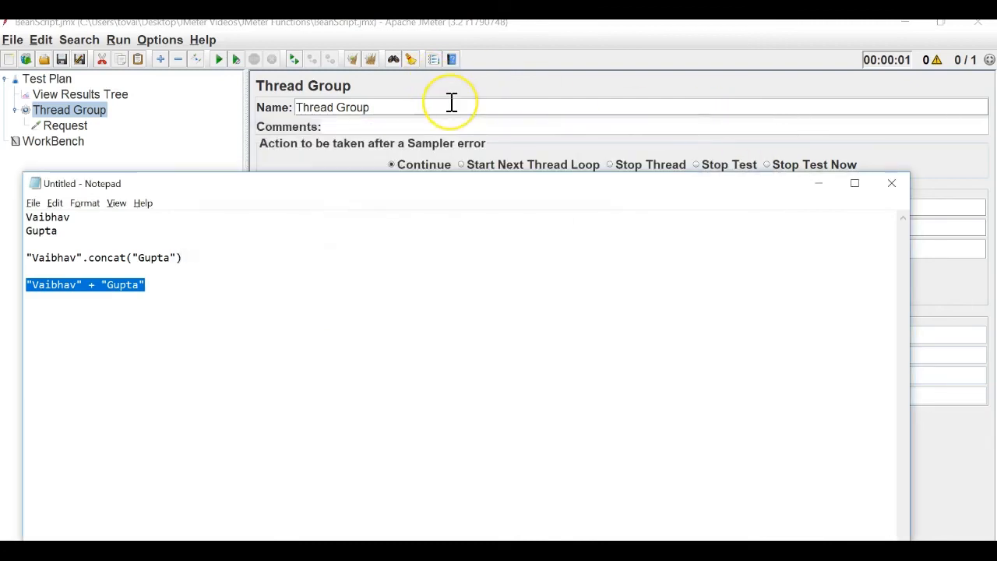
pyautogui.click(451, 103)
pyautogui.hotkey('ctrl', 'v')
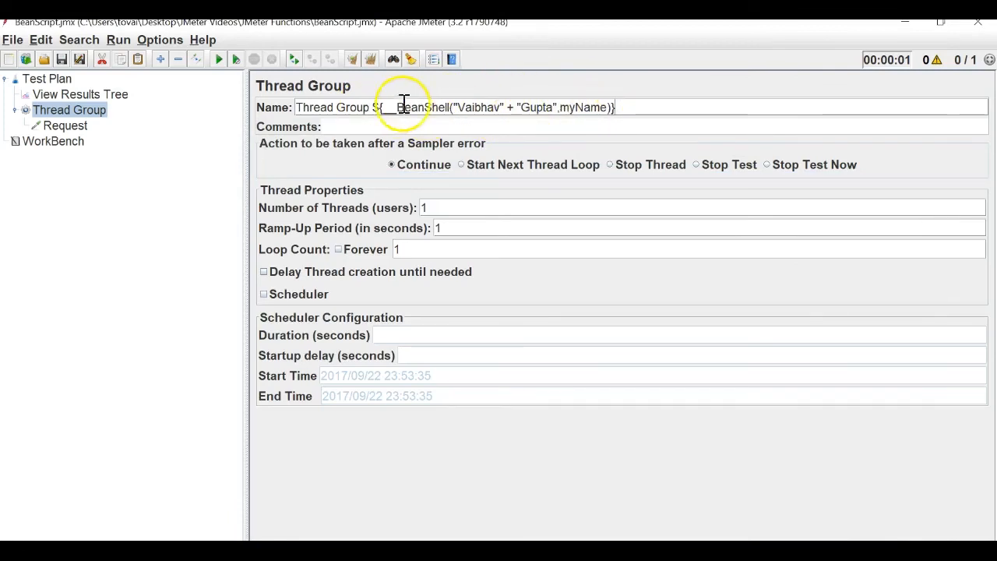
pyautogui.moveTo(457, 107); pyautogui.dragTo(616, 108)
pyautogui.moveTo(552, 117)
pyautogui.mouseDown()
pyautogui.moveTo(553, 98)
pyautogui.moveTo(553, 106)
pyautogui.mouseUp()
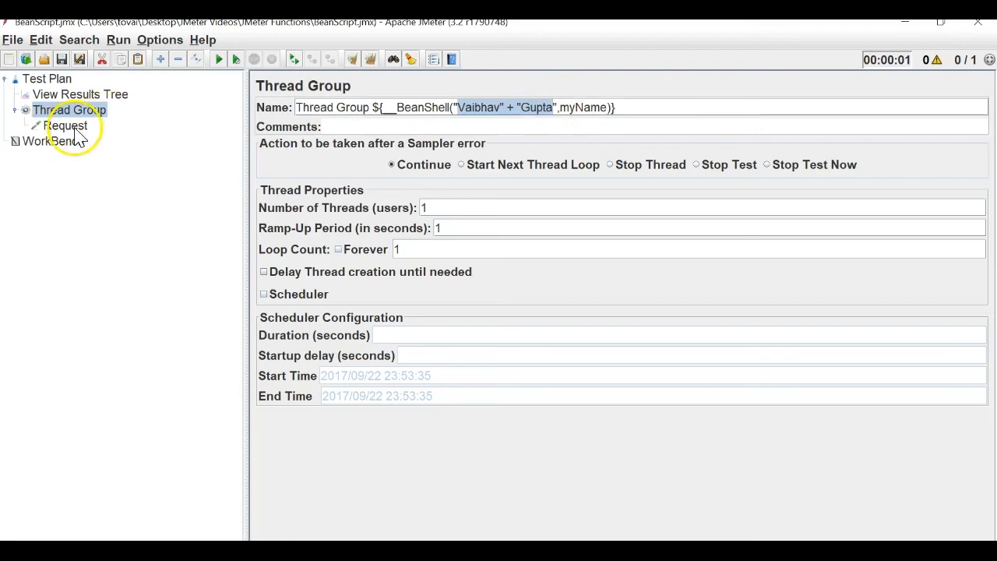
# Run the test, check View Results Tree, then select the BeanShell call in the Thread Group name.
pyautogui.click(87, 94)
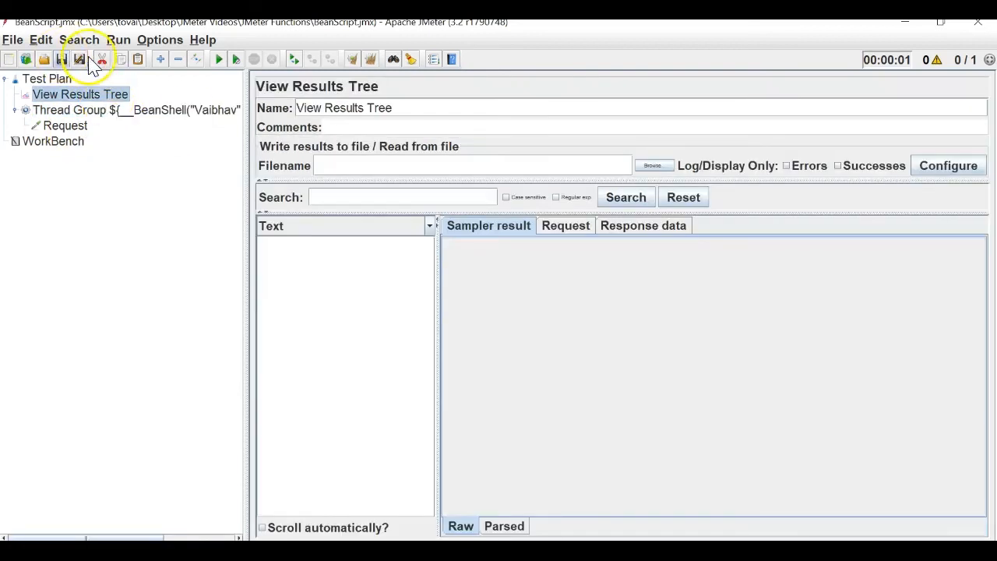
pyautogui.click(218, 59)
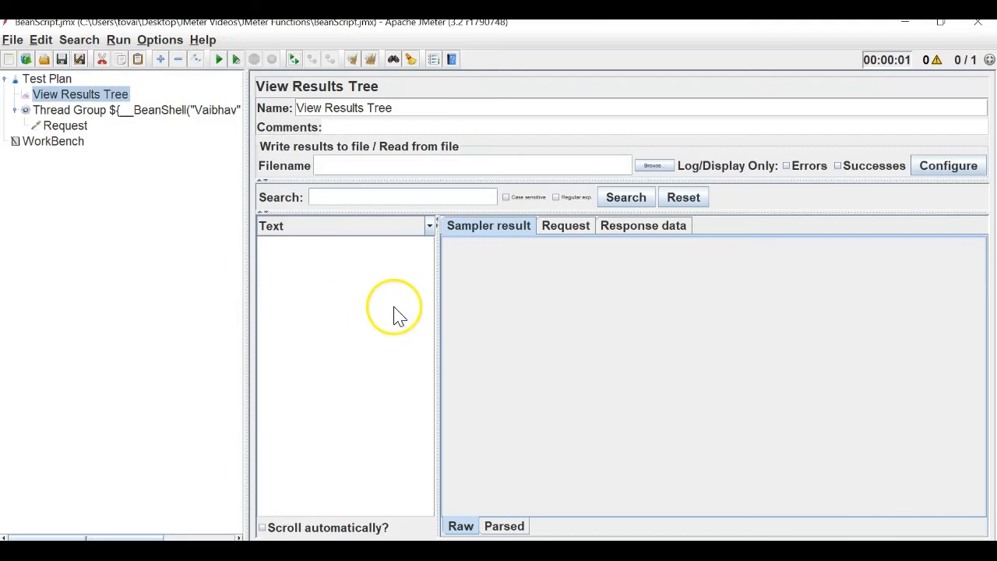
pyautogui.click(172, 115)
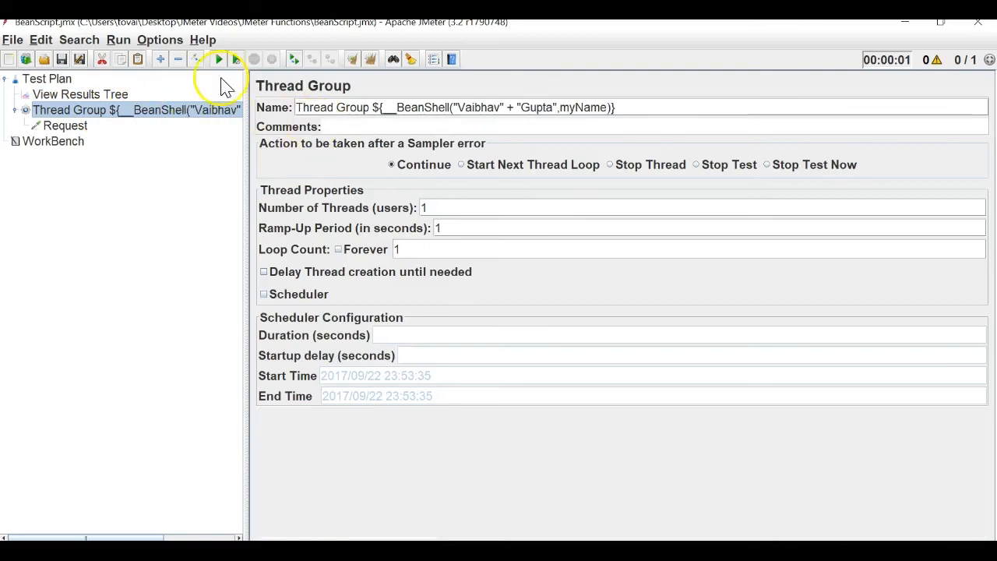
pyautogui.moveTo(373, 108); pyautogui.dragTo(693, 109)
pyautogui.hotkey('ctrl', 'c')
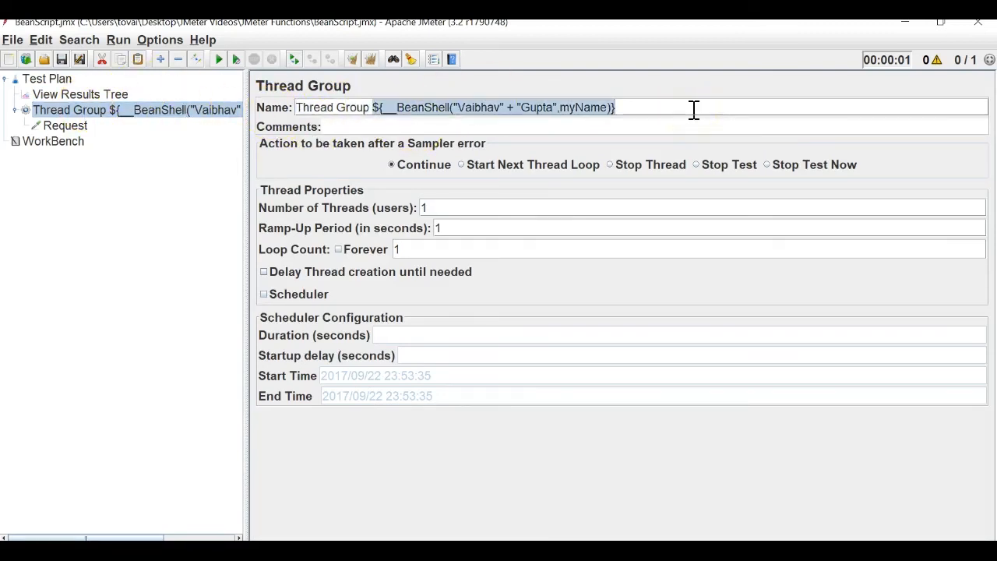
# Move the BeanShell call from the Thread Group name to the Request name and save.
pyautogui.press('Delete')
pyautogui.click(81, 129)
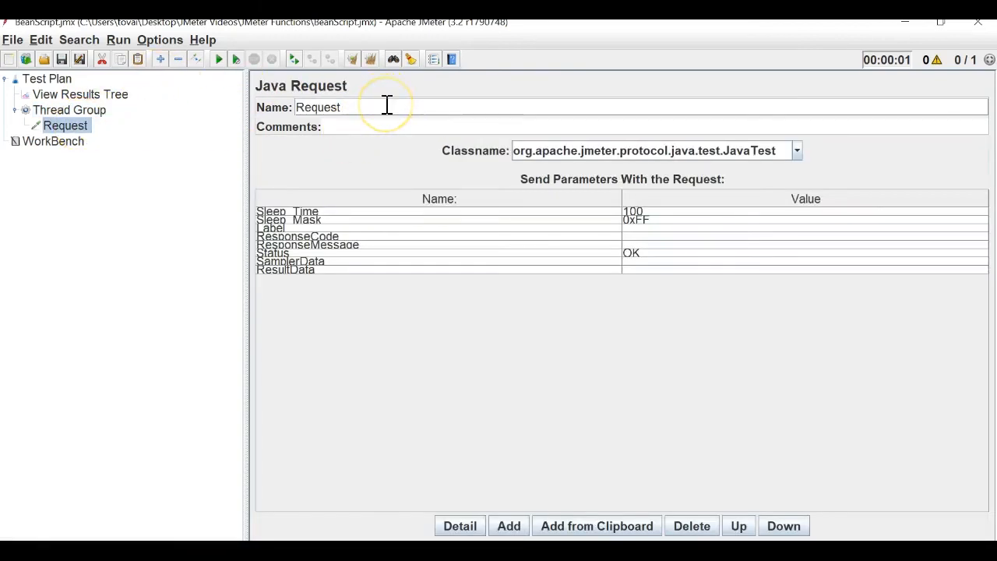
pyautogui.hotkey('ctrl', 'v')
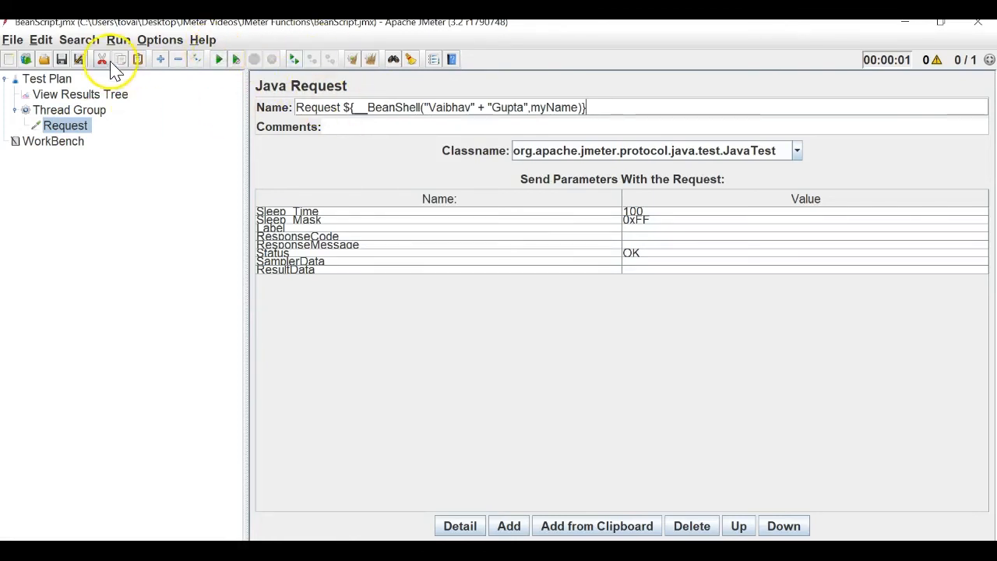
pyautogui.click(65, 60)
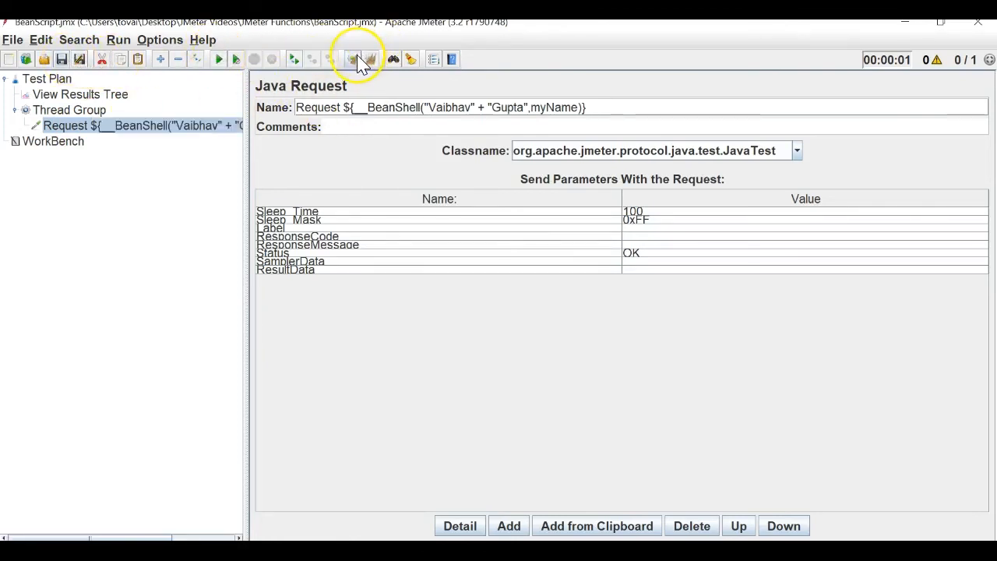
pyautogui.click(219, 60)
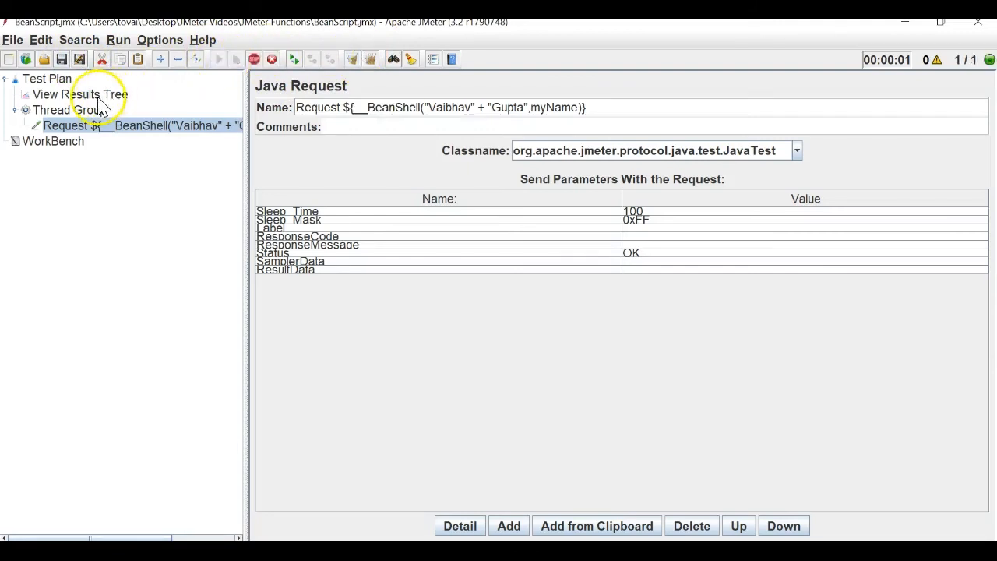
pyautogui.click(93, 95)
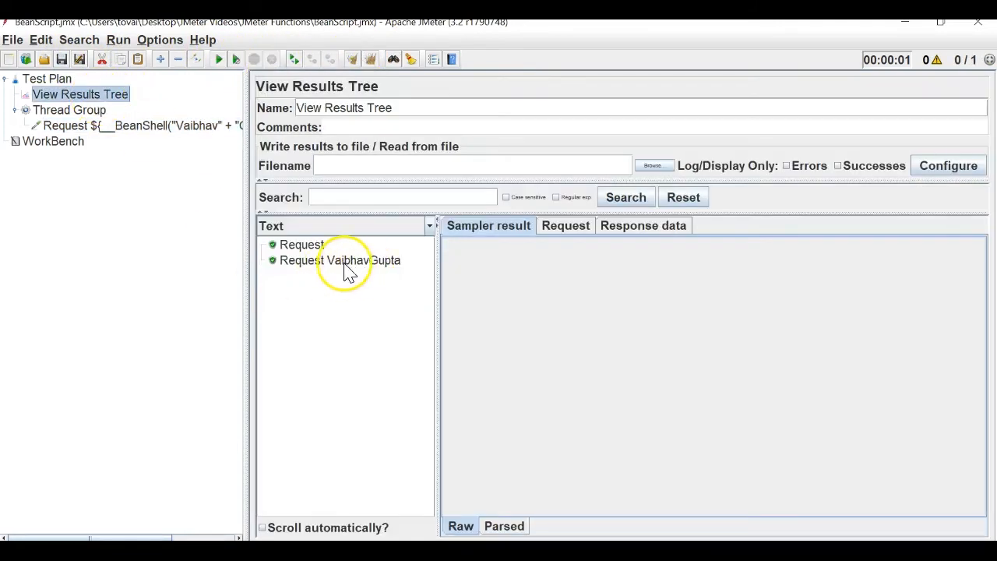
pyautogui.click(352, 60)
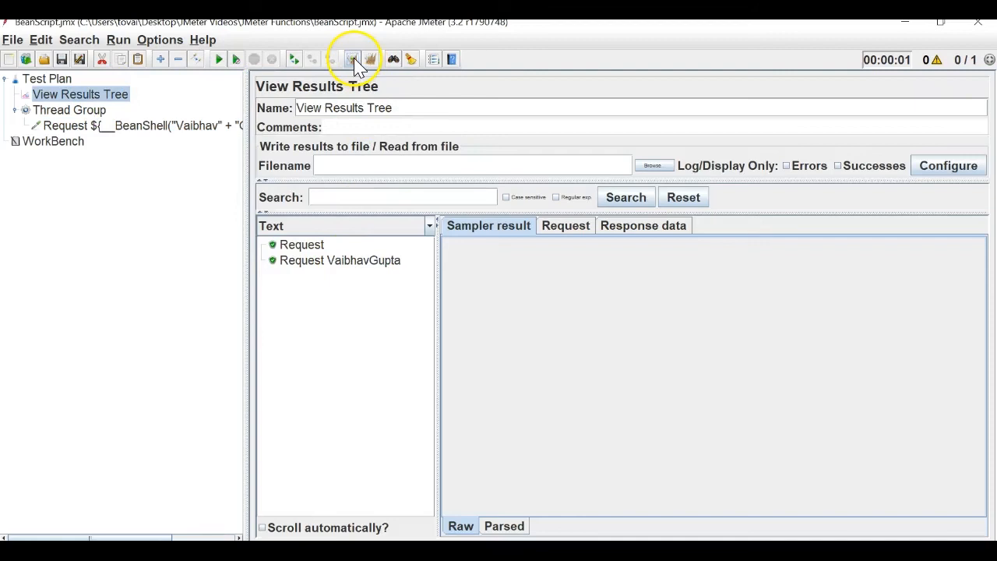
pyautogui.click(128, 126)
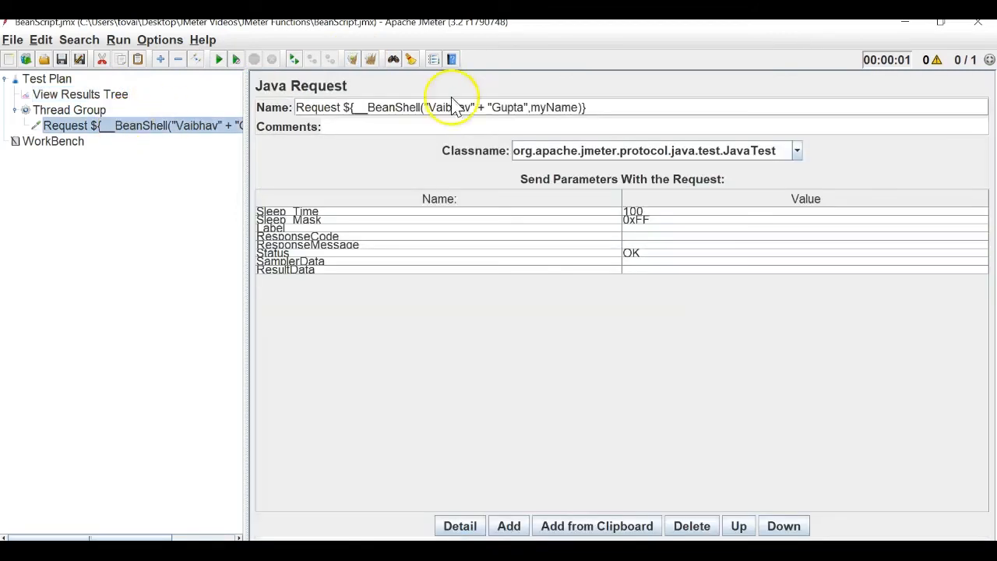
pyautogui.doubleClick(552, 108)
# Add a second Java Request under Thread Group named ${myname}.
pyautogui.rightClick(93, 111)
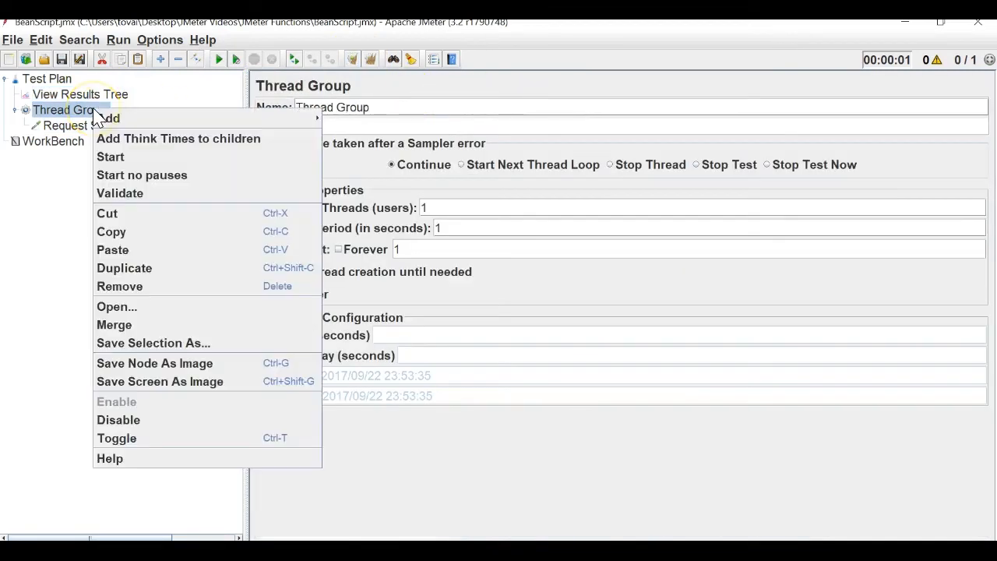
pyautogui.moveTo(314, 118)
pyautogui.moveTo(420, 192)
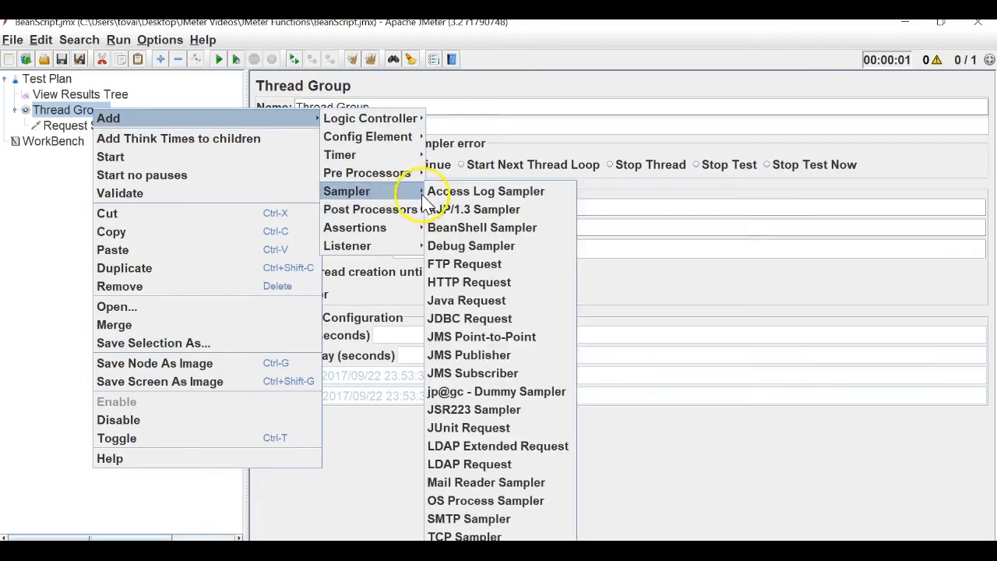
pyautogui.click(485, 300)
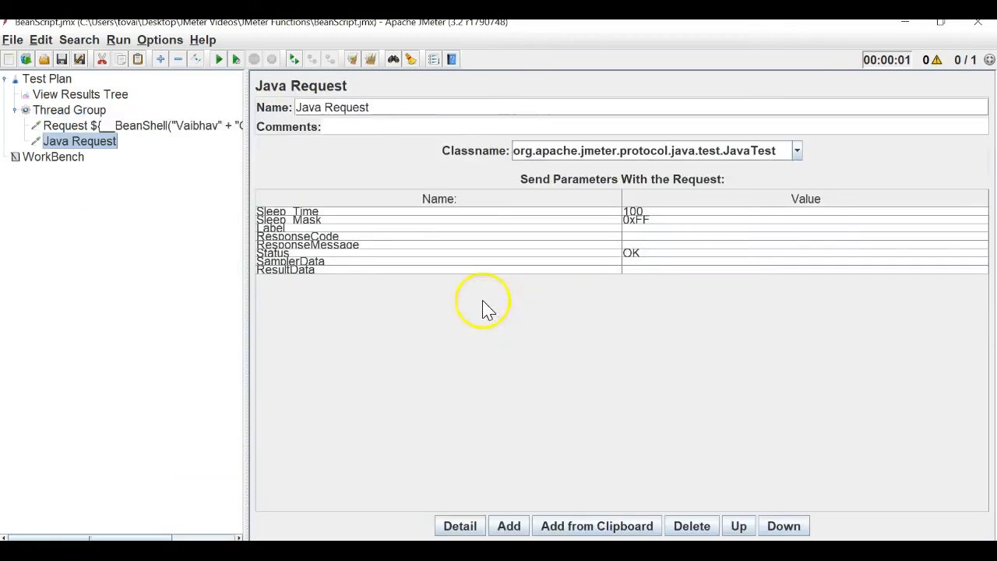
pyautogui.moveTo(394, 107); pyautogui.dragTo(207, 106)
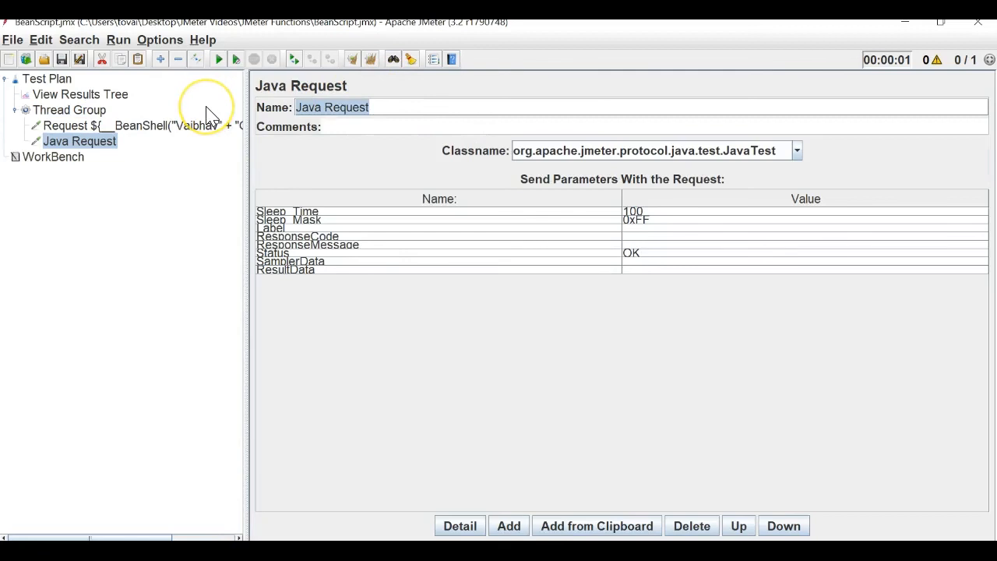
pyautogui.write('$')
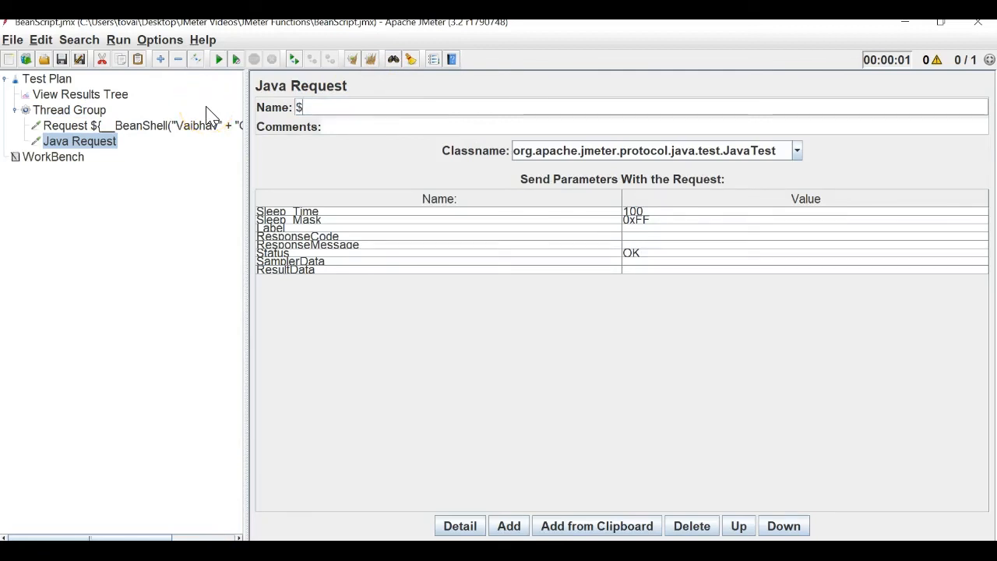
pyautogui.write('{}')
pyautogui.click(221, 125)
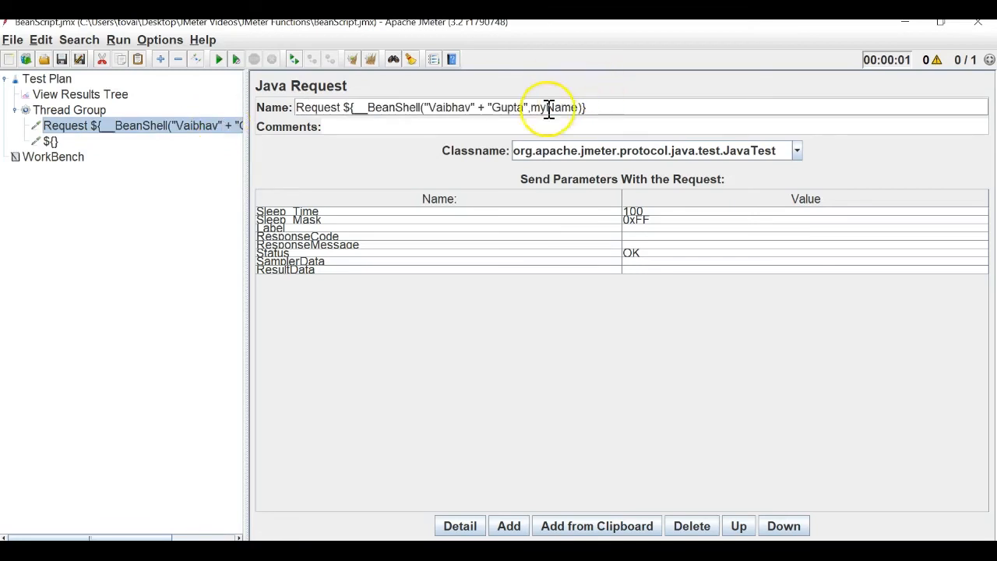
pyautogui.click(50, 140)
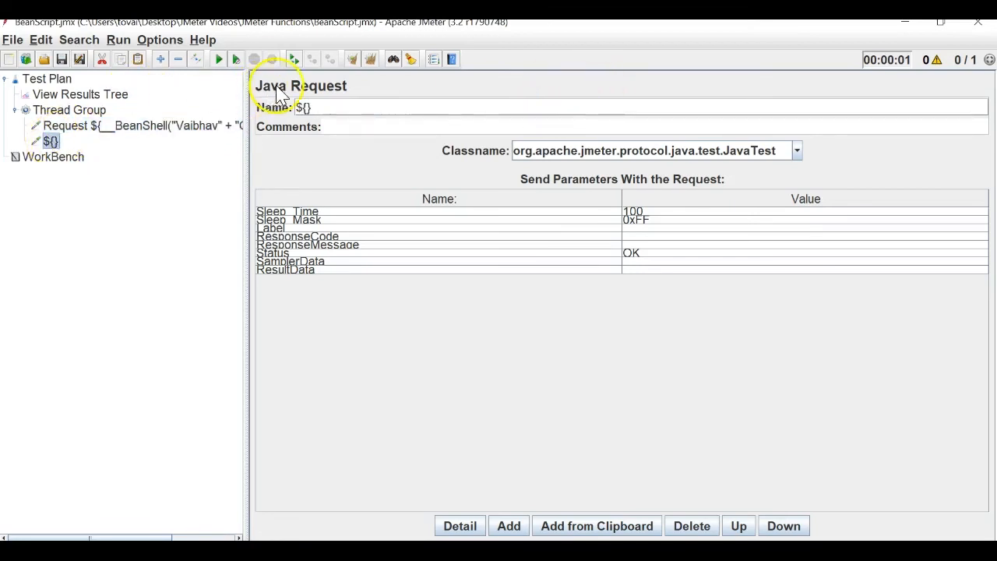
pyautogui.click(312, 111)
pyautogui.press('Left')
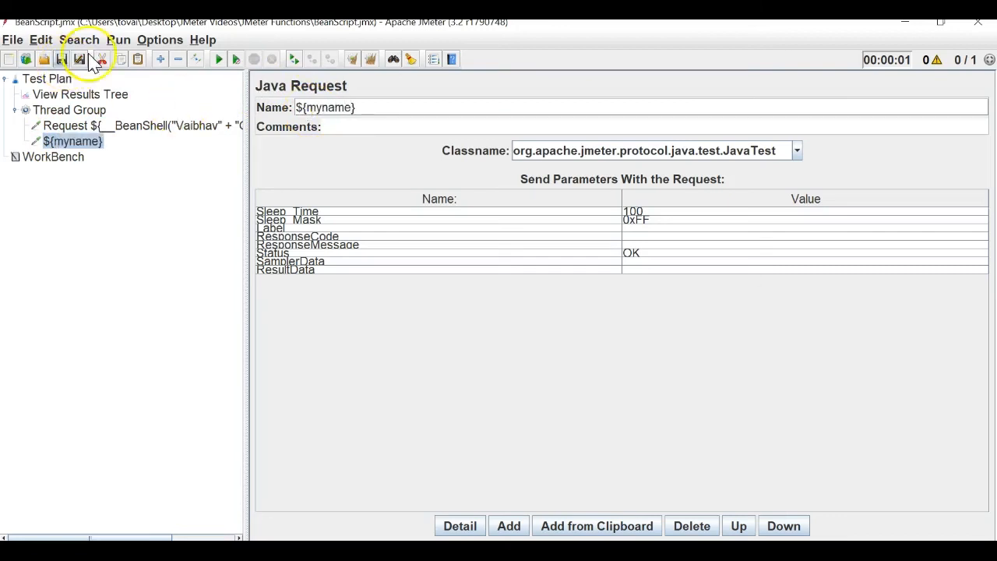
# Inspect the unresolved ${myname} result in View Results Tree and reopen that request.
pyautogui.click(83, 95)
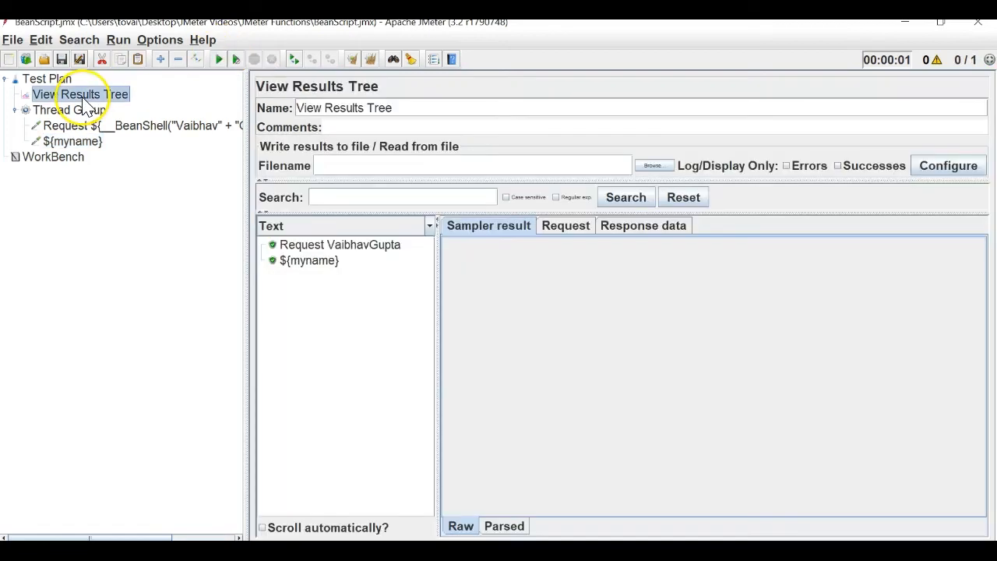
pyautogui.click(317, 265)
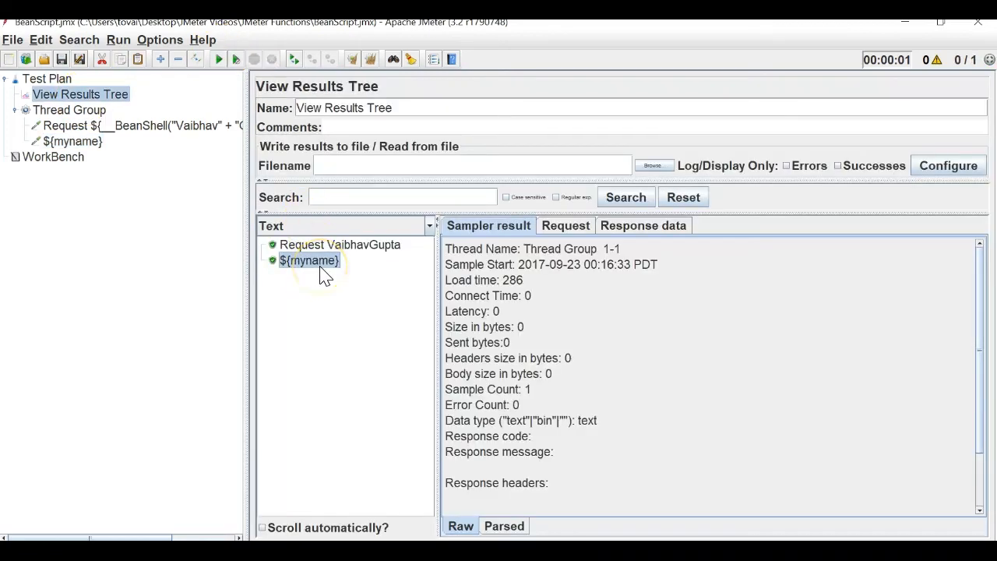
pyautogui.click(93, 145)
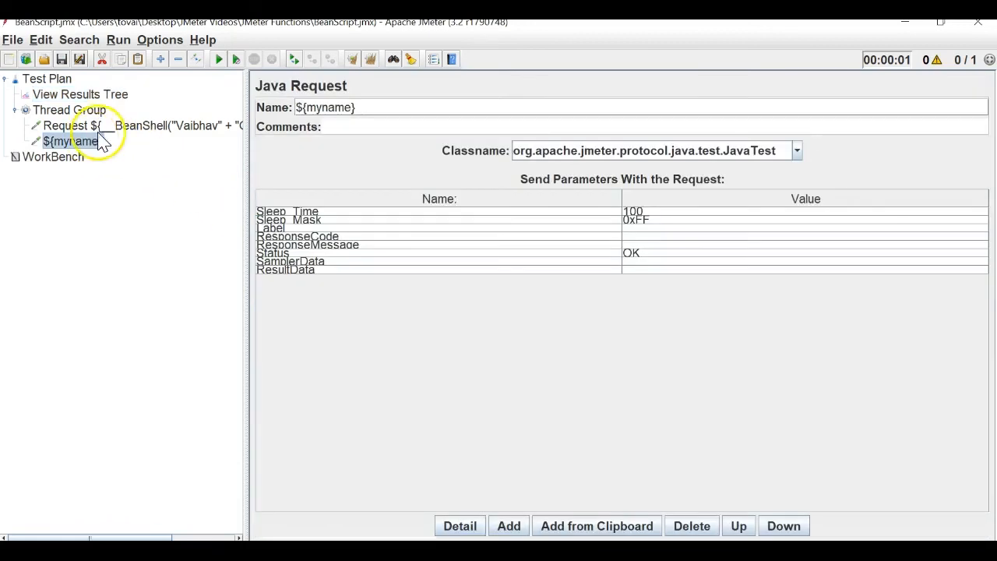
# Compare with the first request's name and rename the second request to ${myName}.
pyautogui.click(123, 127)
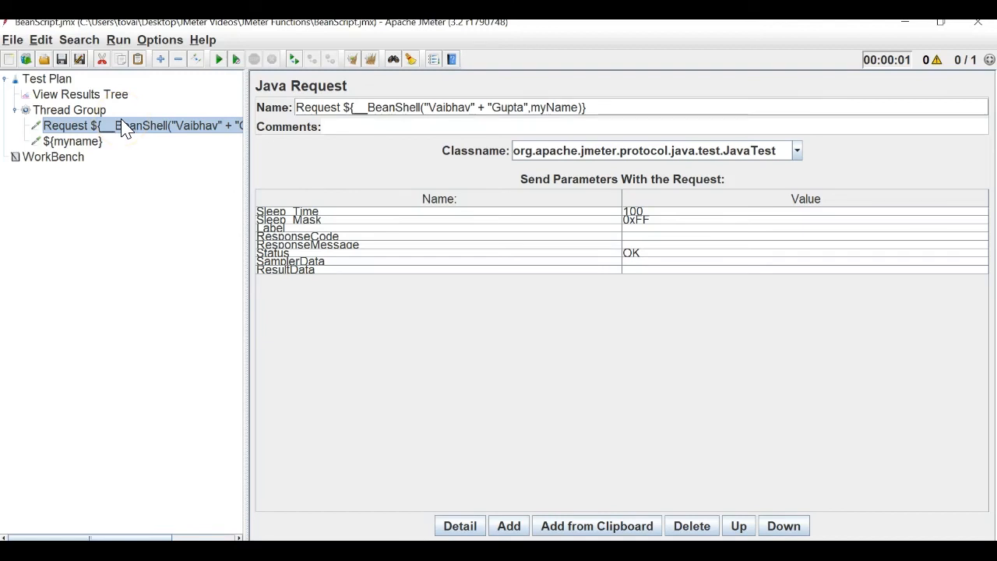
pyautogui.click(550, 108)
pyautogui.click(88, 148)
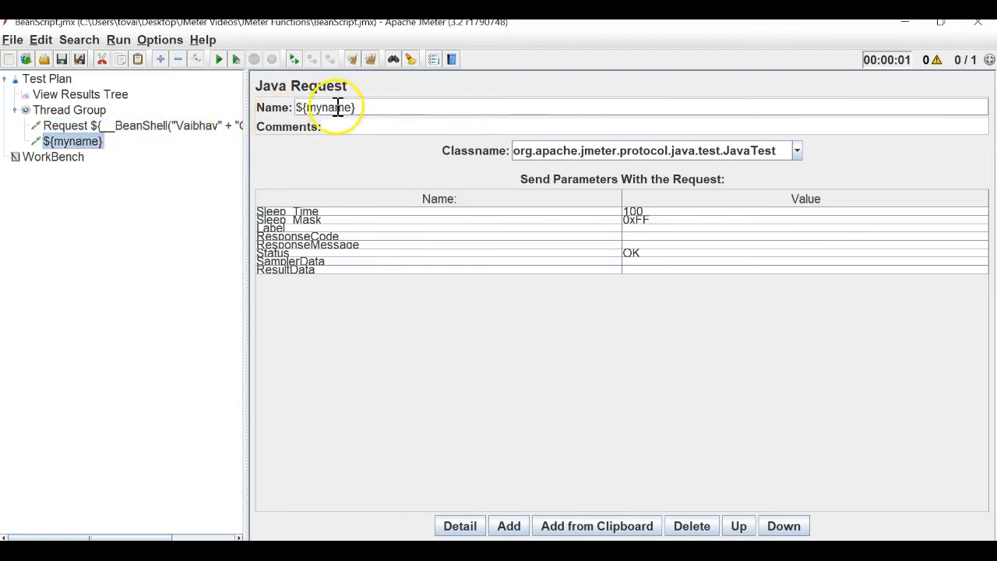
pyautogui.press('BackSpace')
pyautogui.write('N')
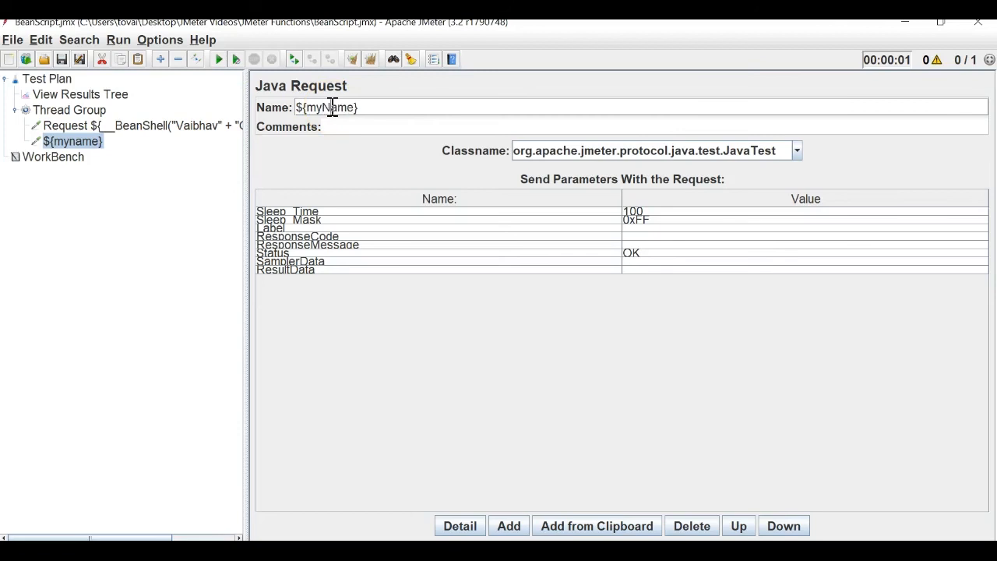
# Clear View Results Tree and run the test plan again.
pyautogui.click(81, 95)
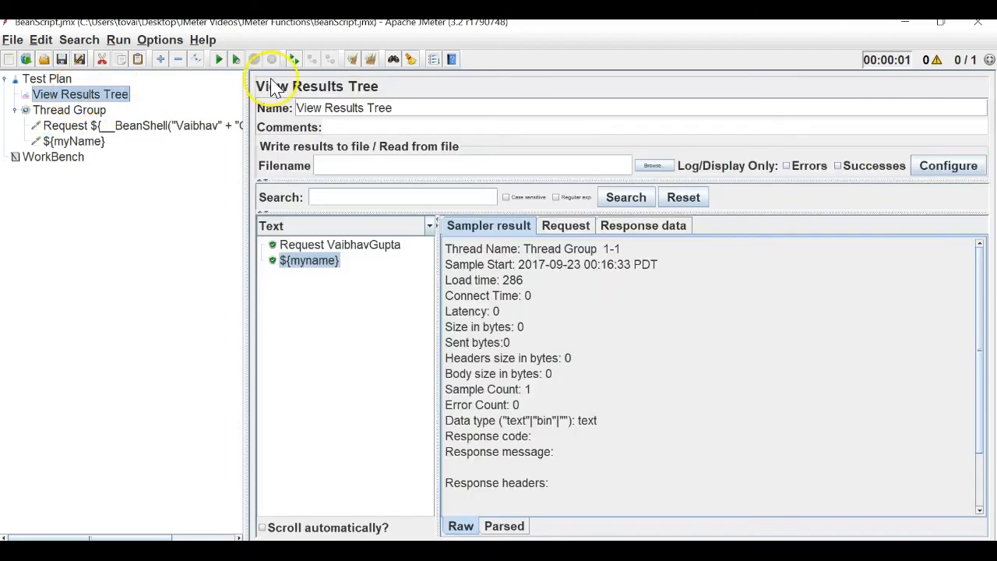
pyautogui.click(352, 60)
pyautogui.click(220, 62)
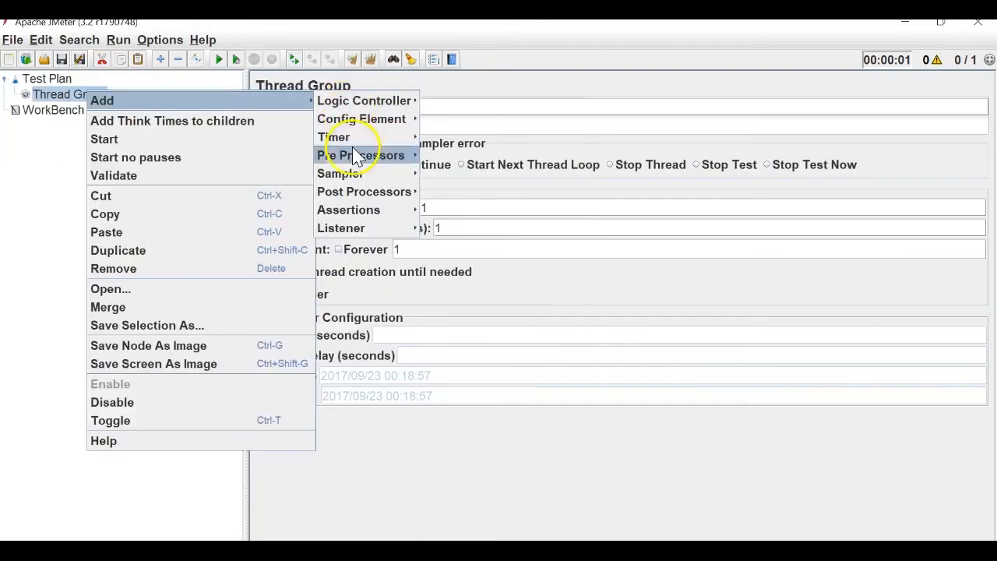
# Add a Java Request, then choose __machineIP in the Function Helper and read its help.
pyautogui.moveTo(342, 173)
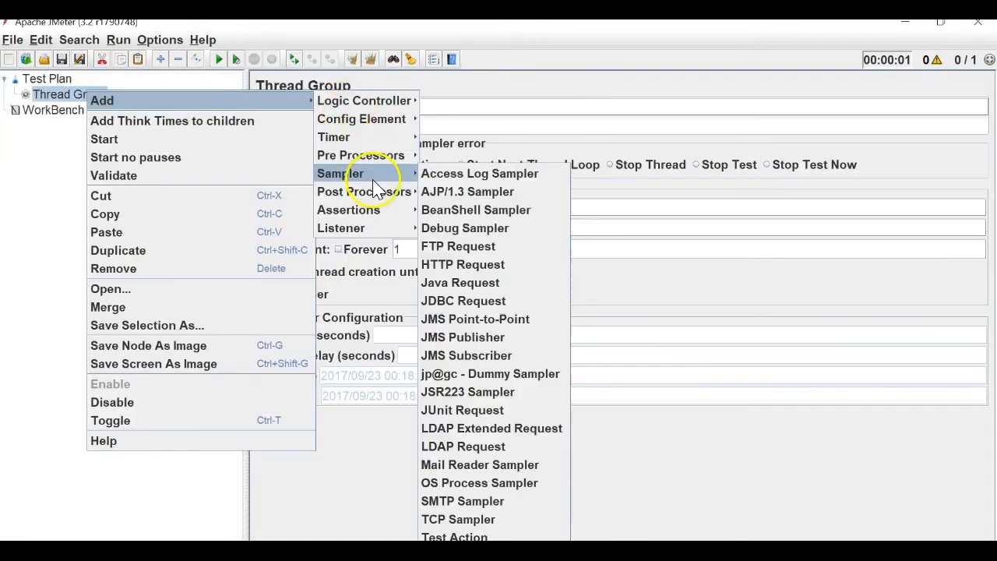
pyautogui.click(458, 283)
pyautogui.click(160, 47)
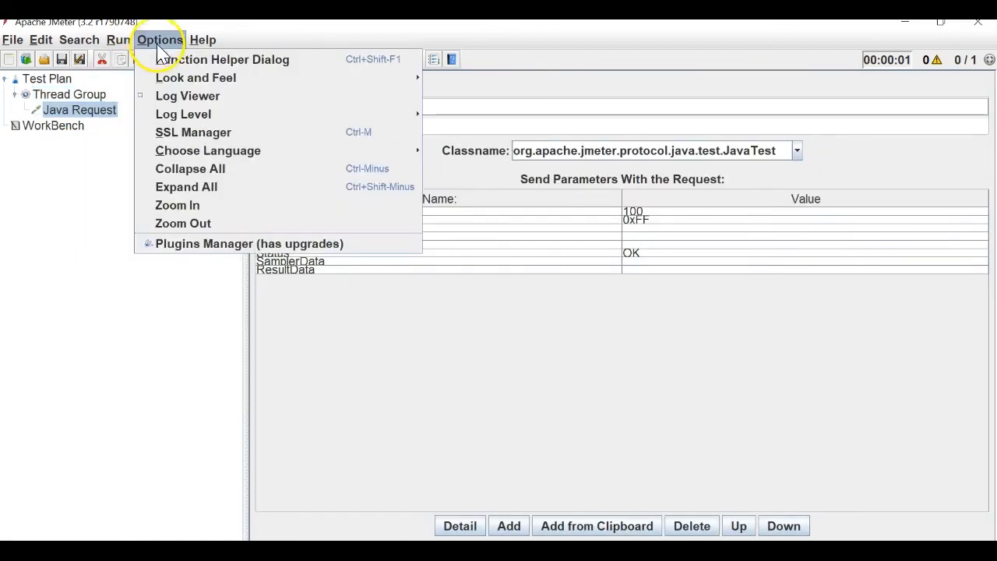
pyautogui.click(161, 48)
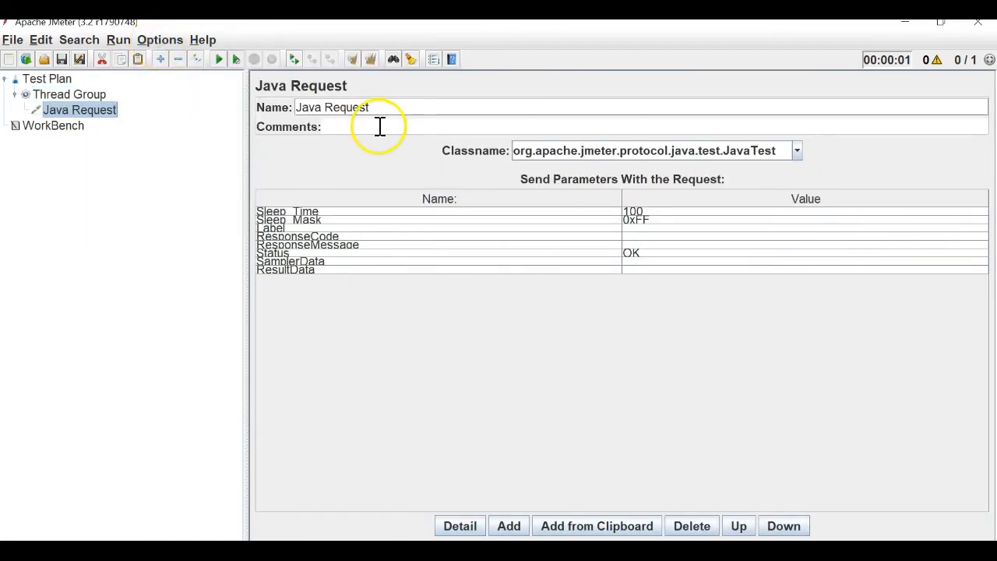
pyautogui.click(177, 43)
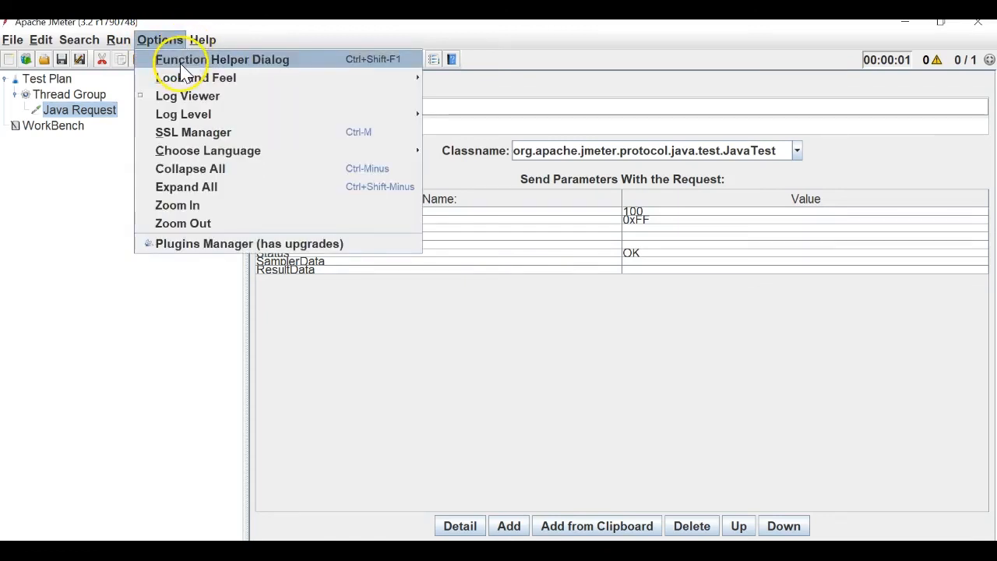
pyautogui.click(187, 59)
pyautogui.click(588, 162)
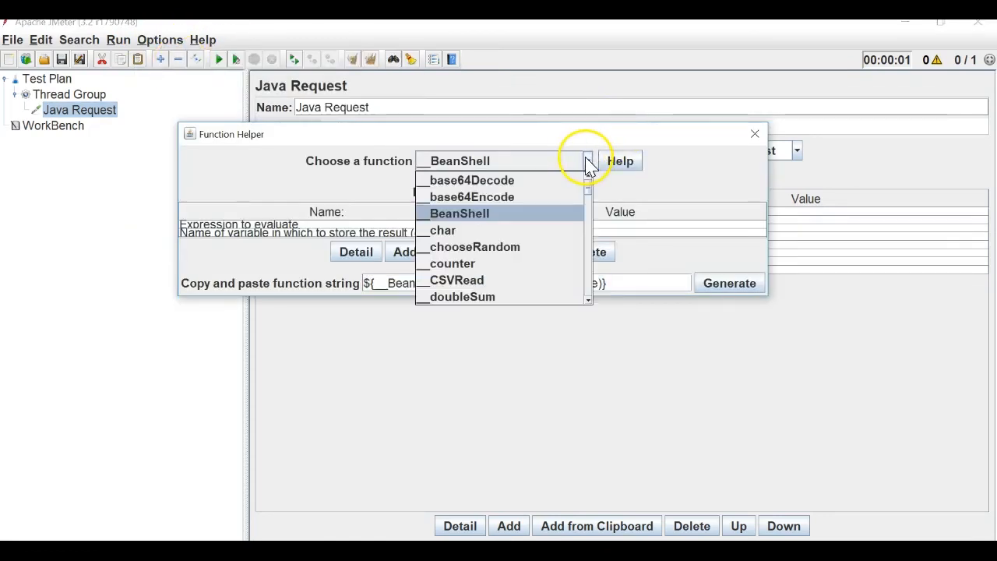
pyautogui.moveTo(590, 300); pyautogui.dragTo(591, 303)
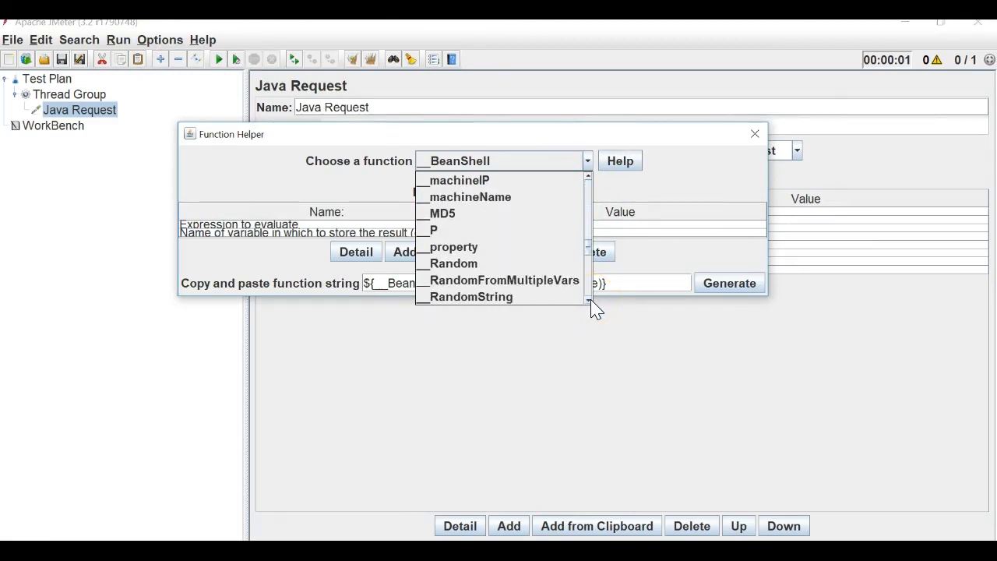
pyautogui.click(492, 180)
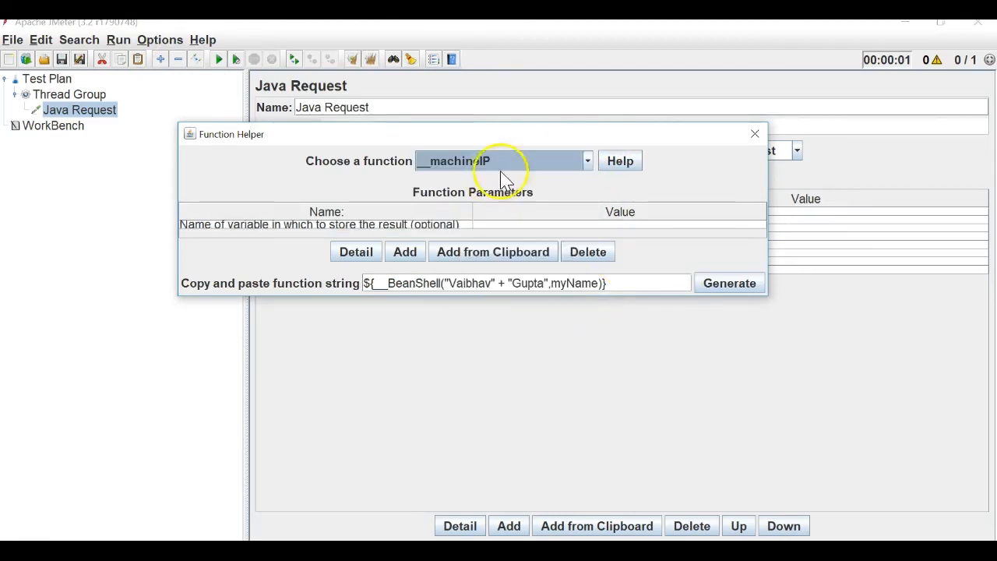
pyautogui.click(617, 161)
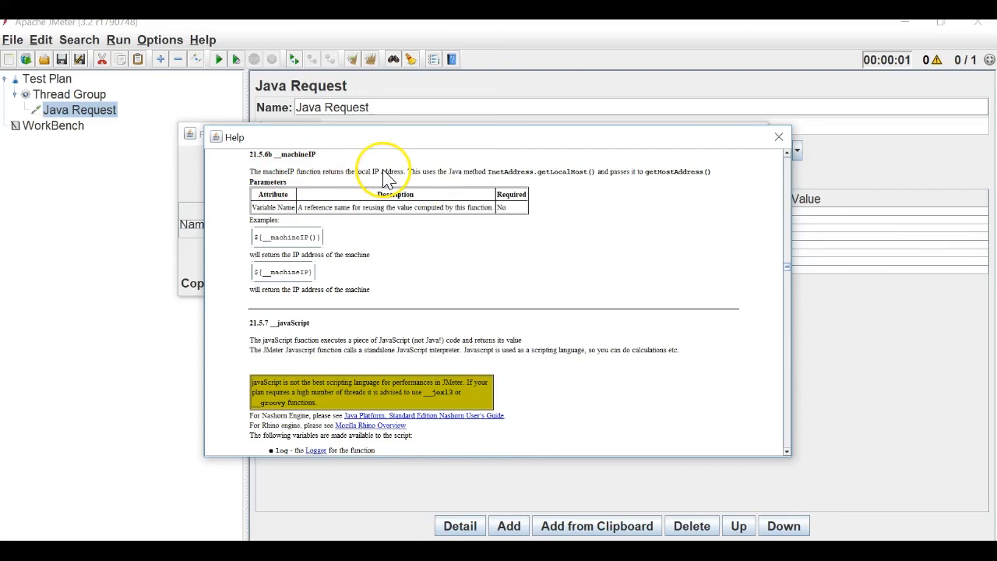
pyautogui.click(777, 137)
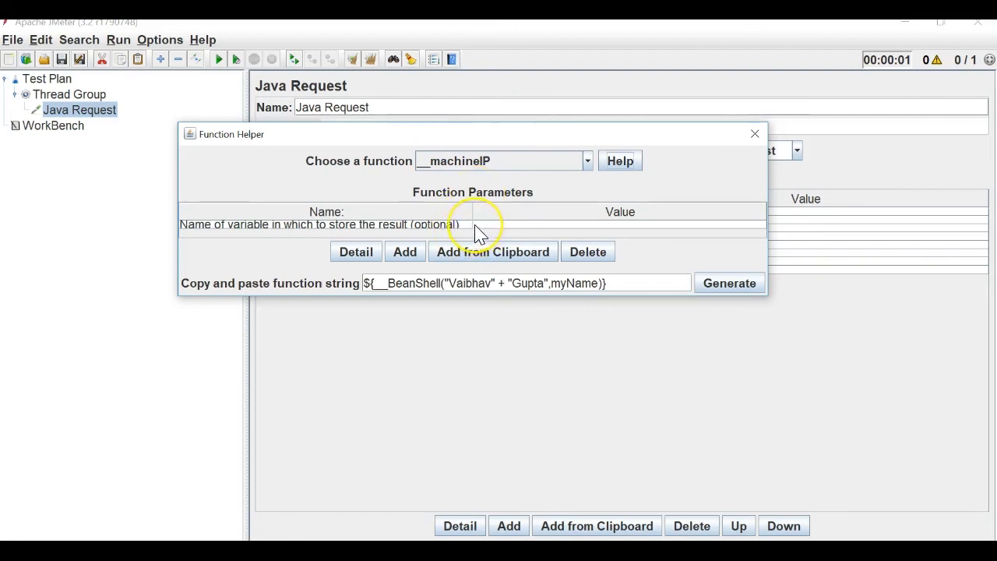
# Generate ${__machineIP()} and paste it as the Java Request's name.
pyautogui.click(741, 294)
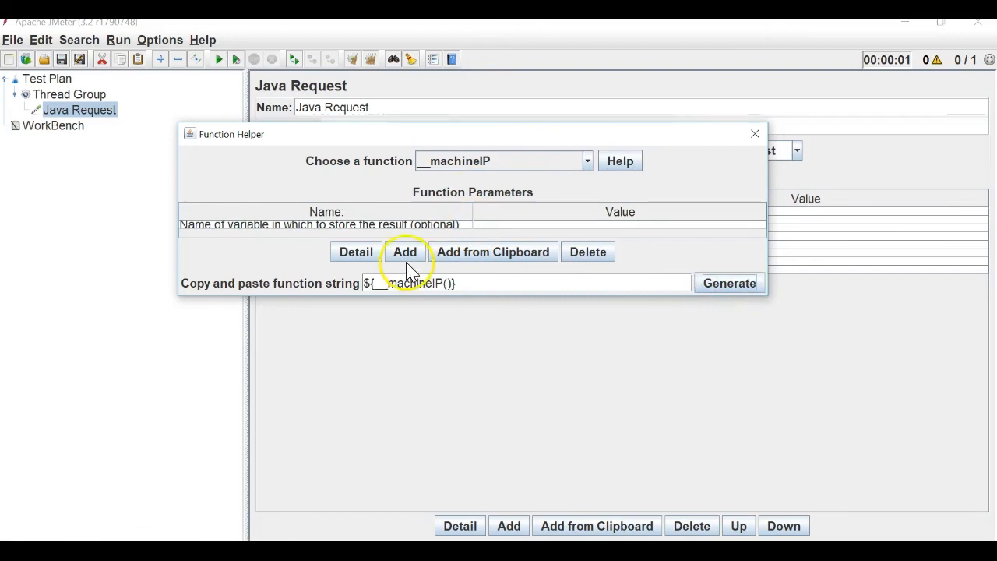
pyautogui.moveTo(464, 287); pyautogui.dragTo(343, 274)
pyautogui.hotkey('ctrl', 'c')
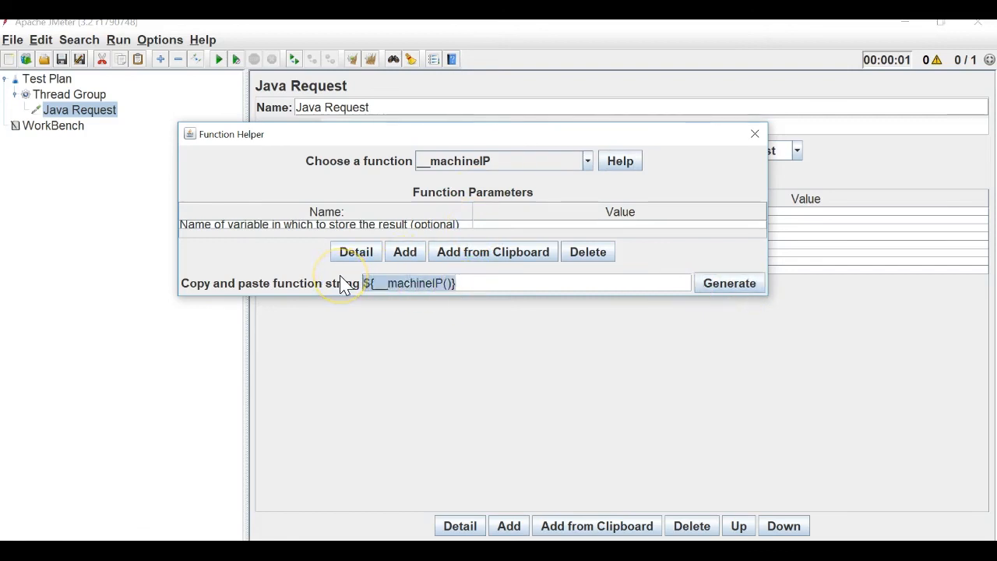
pyautogui.click(754, 139)
pyautogui.moveTo(418, 106); pyautogui.dragTo(239, 106)
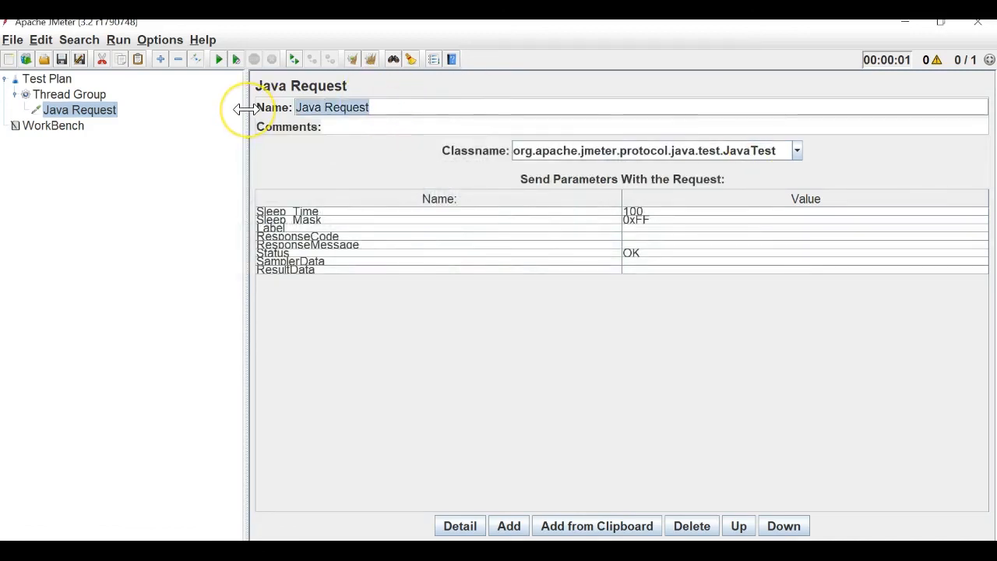
pyautogui.hotkey('ctrl', 'v')
pyautogui.click(35, 93)
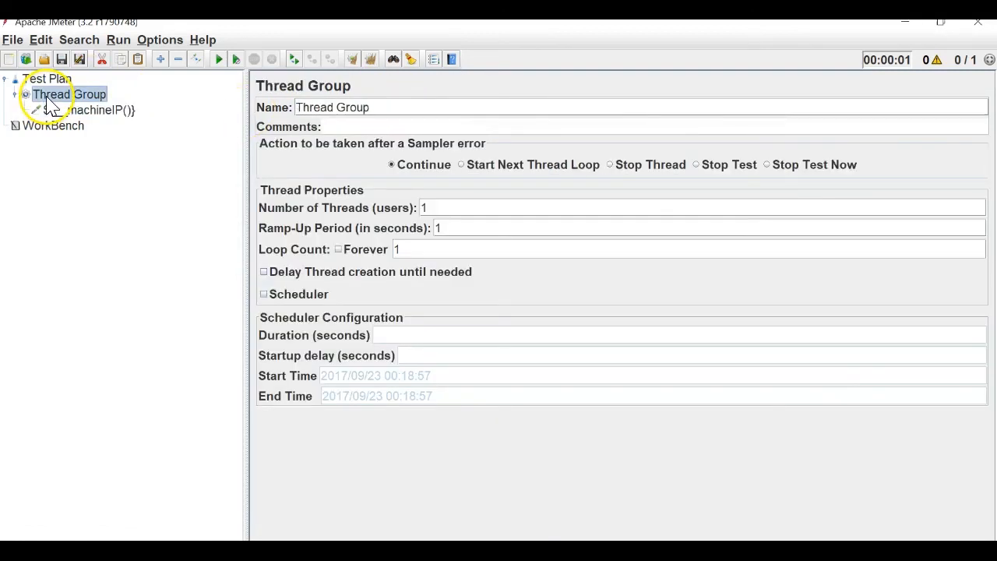
pyautogui.click(125, 111)
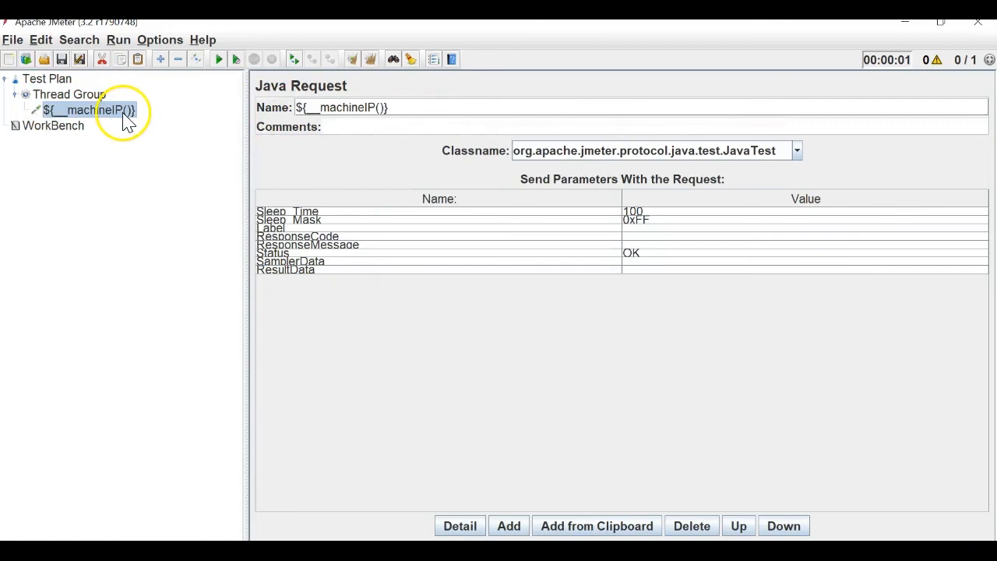
# Prefix the request name with 'Machine IP : ' and add a View Results Tree listener to Thread Group.
pyautogui.click(304, 110)
pyautogui.write('Machine ')
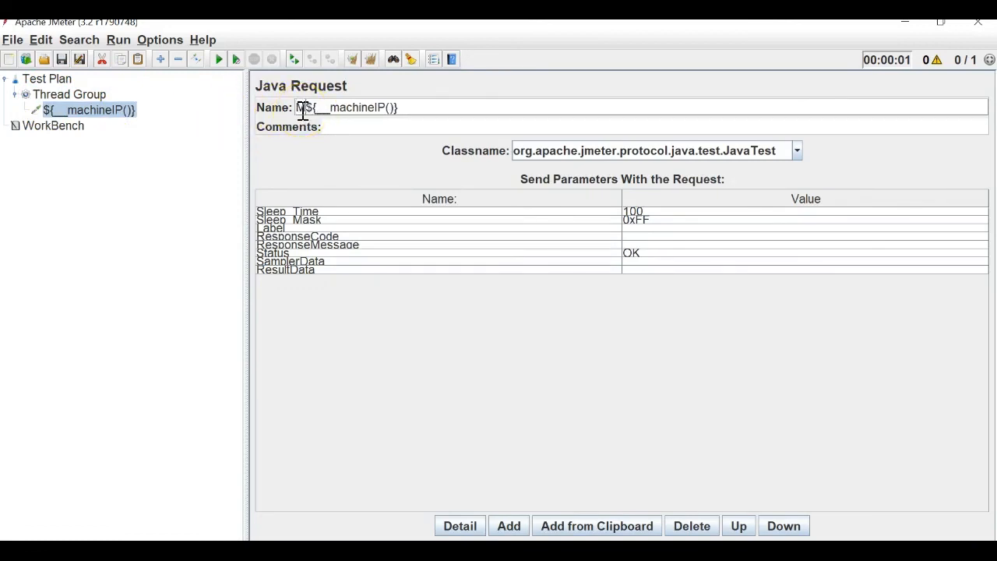
pyautogui.write('IP ')
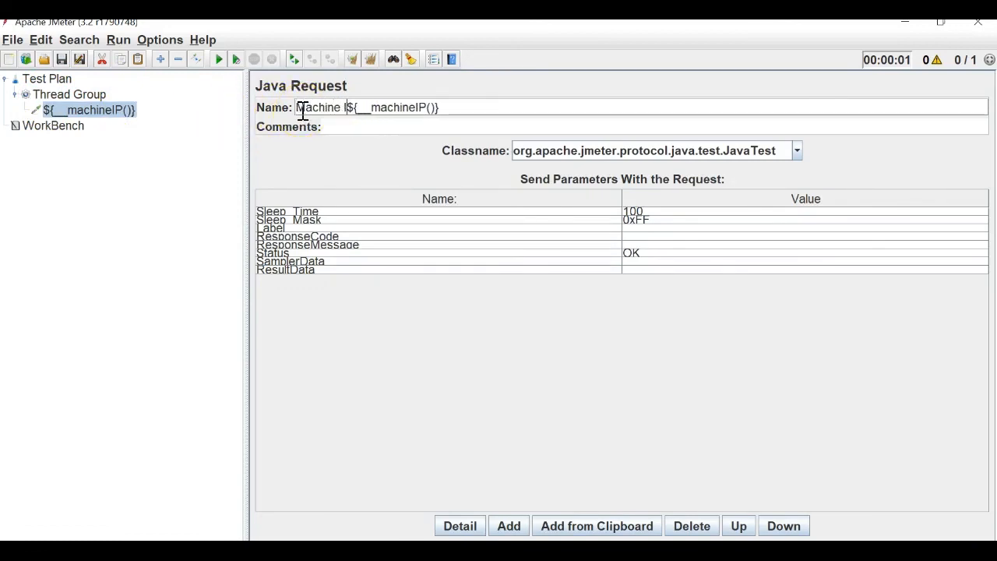
pyautogui.write(':')
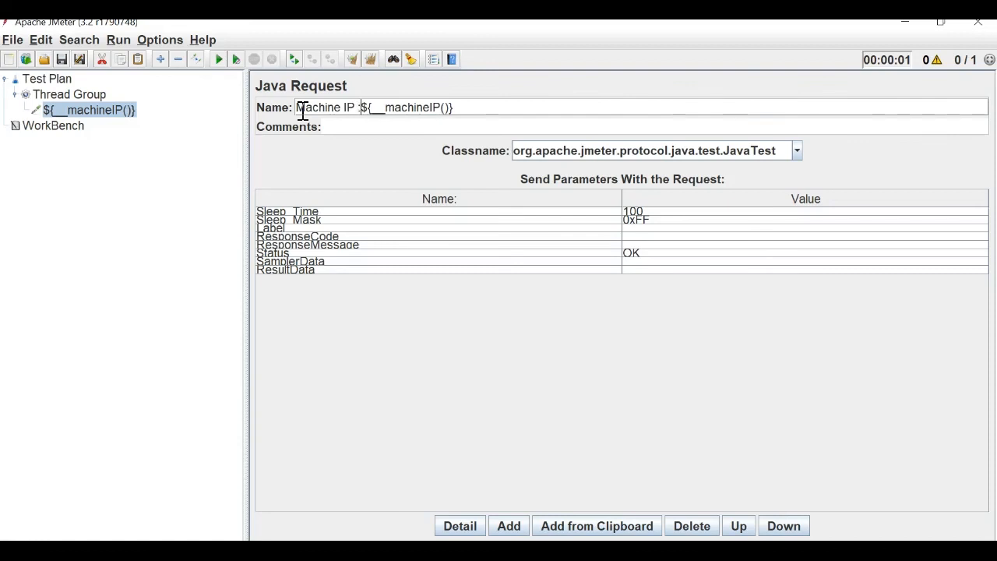
pyautogui.click(67, 95)
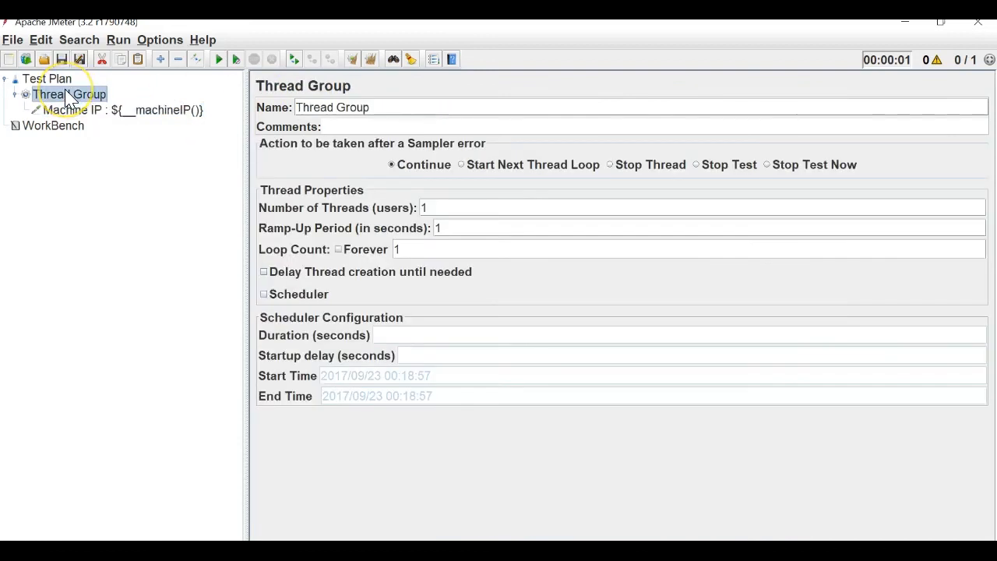
pyautogui.rightClick(66, 94)
pyautogui.moveTo(155, 99)
pyautogui.moveTo(361, 229)
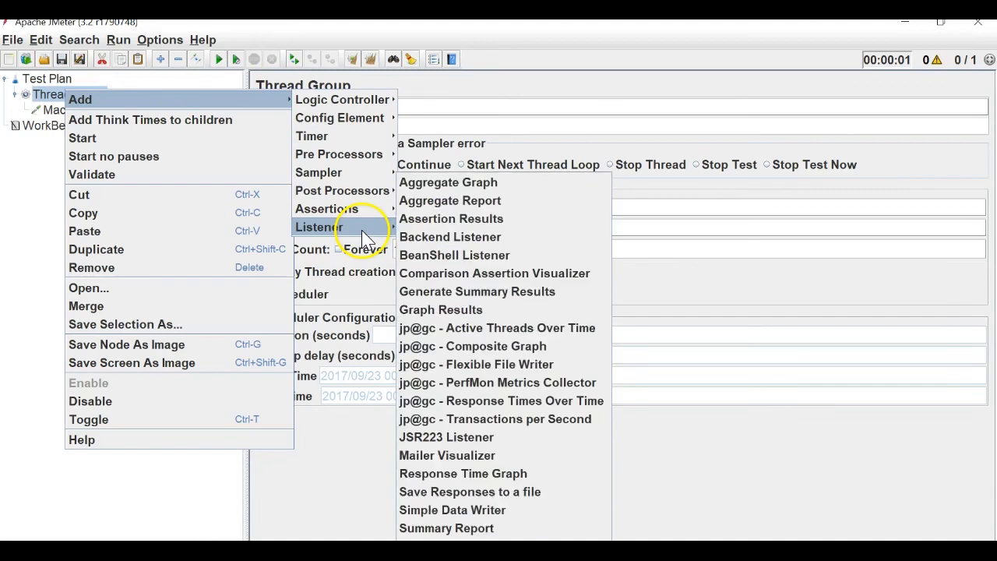
pyautogui.click(460, 558)
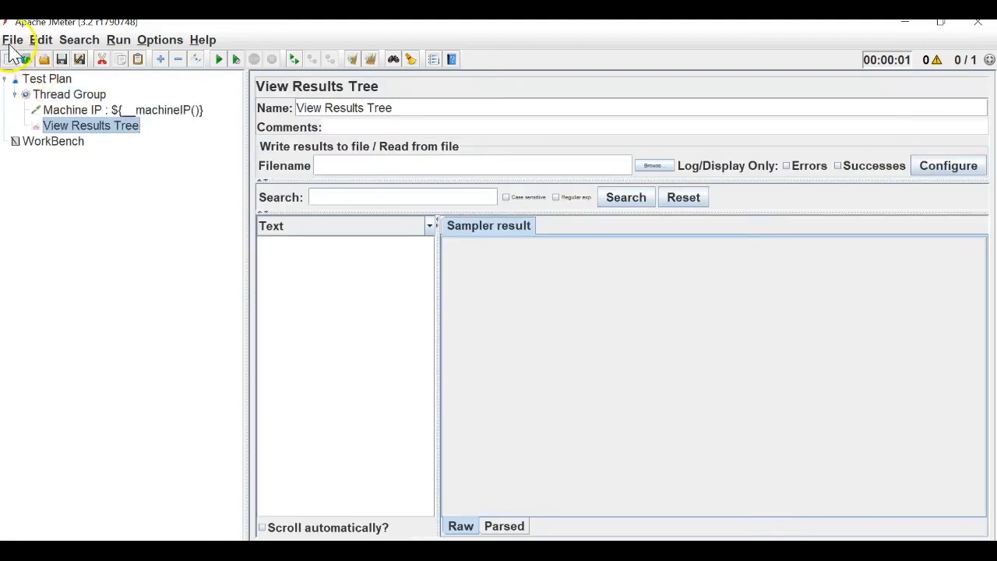
# Save the plan as MachineIP_MachineName.jmx, run it, and open the Windows Start menu.
pyautogui.click(13, 40)
pyautogui.click(44, 172)
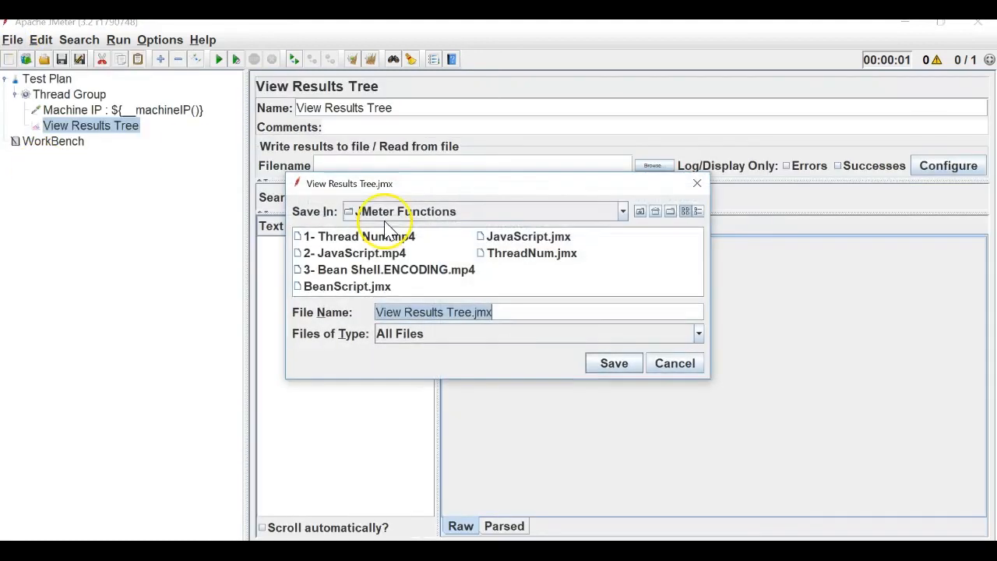
pyautogui.click(467, 313)
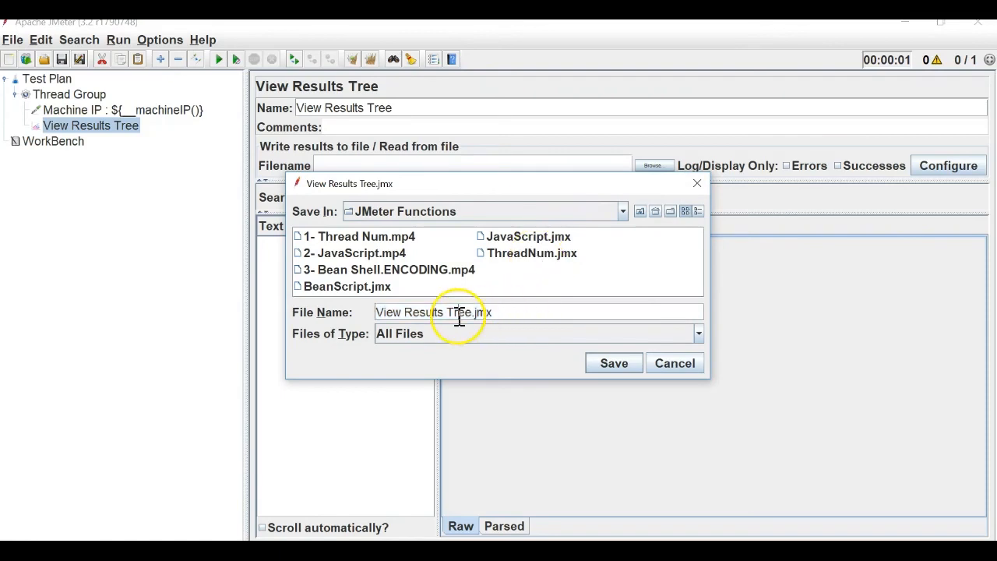
pyautogui.moveTo(471, 313); pyautogui.dragTo(319, 315)
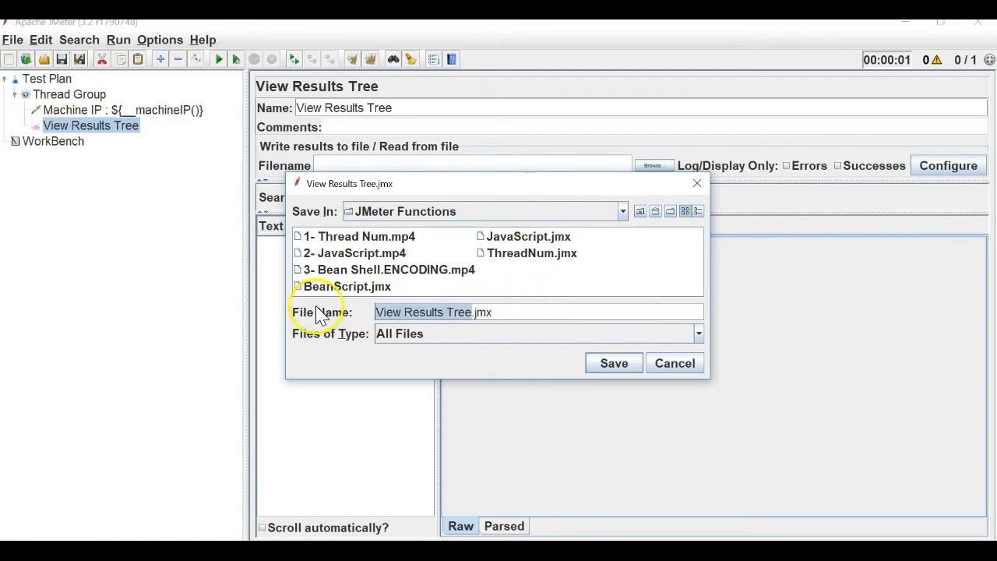
pyautogui.write('MachineIP_MachineName')
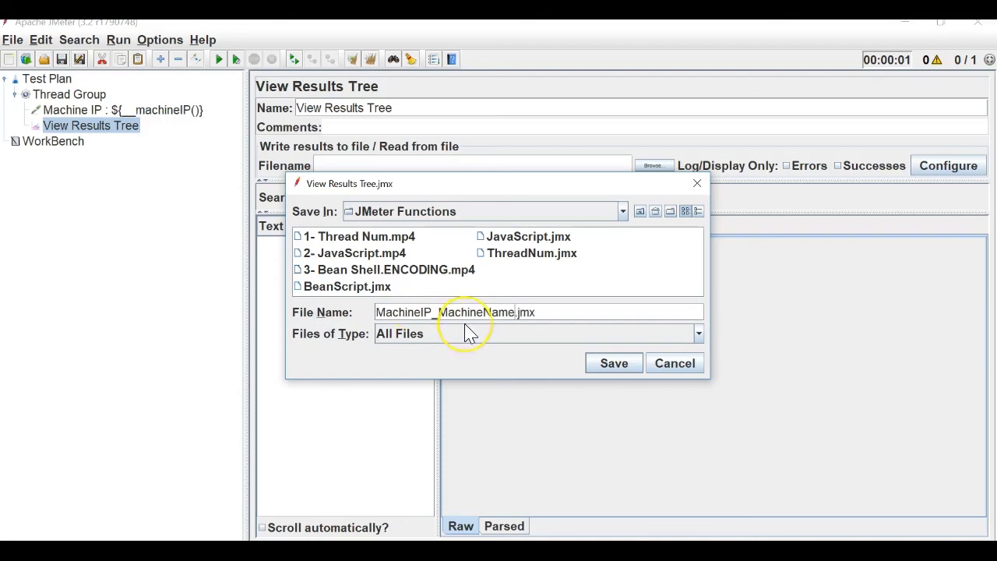
pyautogui.press('Return')
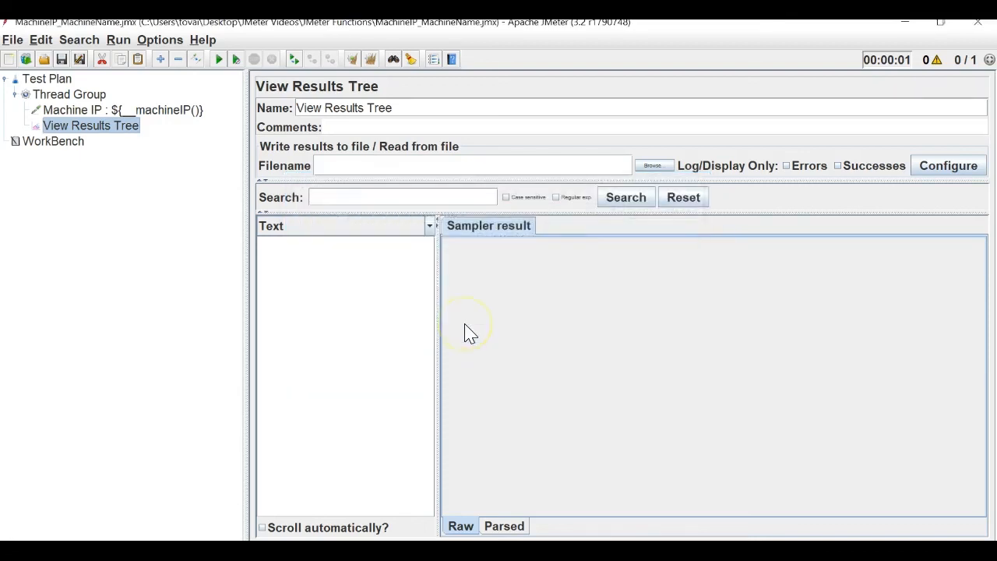
pyautogui.click(219, 60)
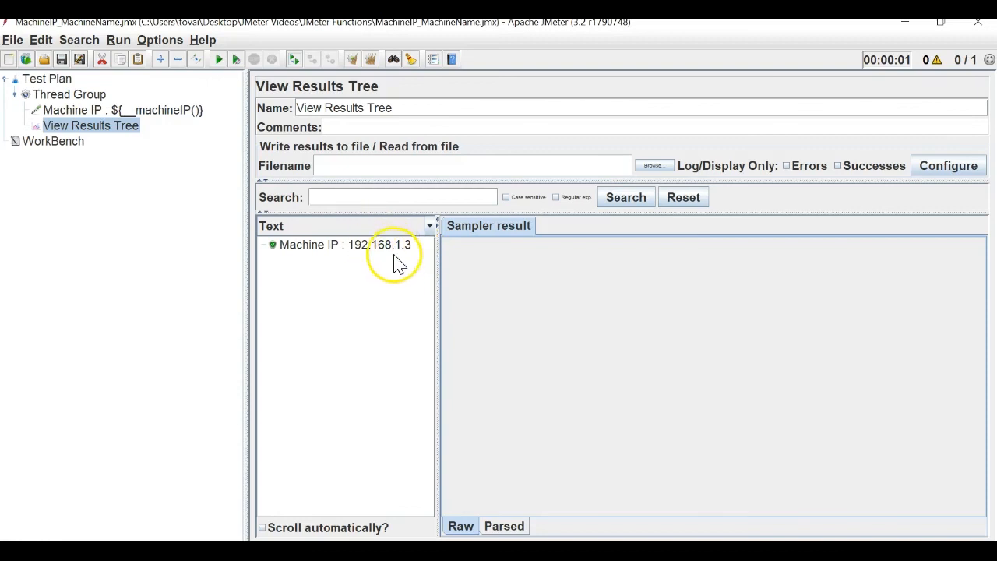
pyautogui.press('super')
# Run ipconfig in Command Prompt and place it beside JMeter to compare IPv4 192.168.1.3.
pyautogui.write('cmd')
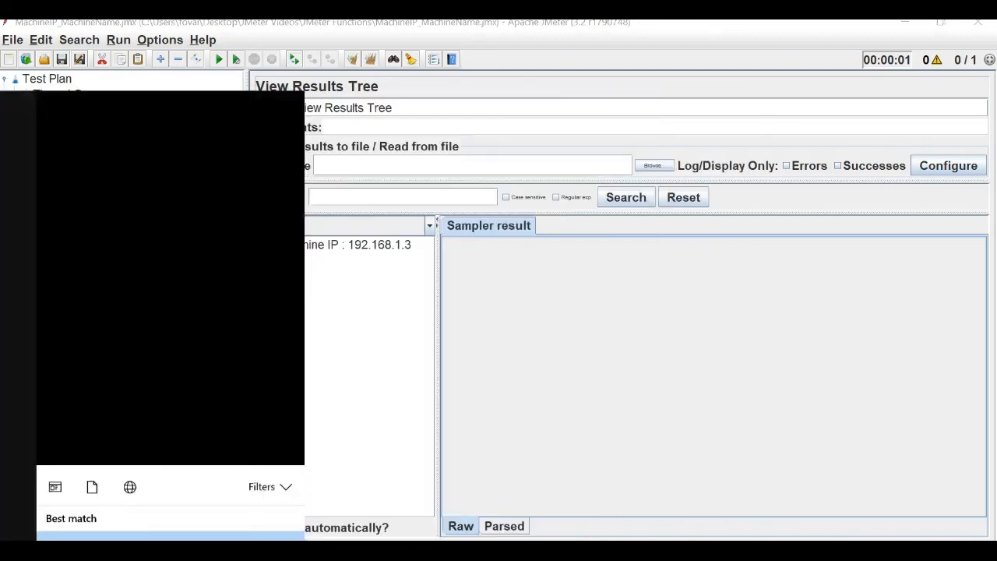
pyautogui.press('Return')
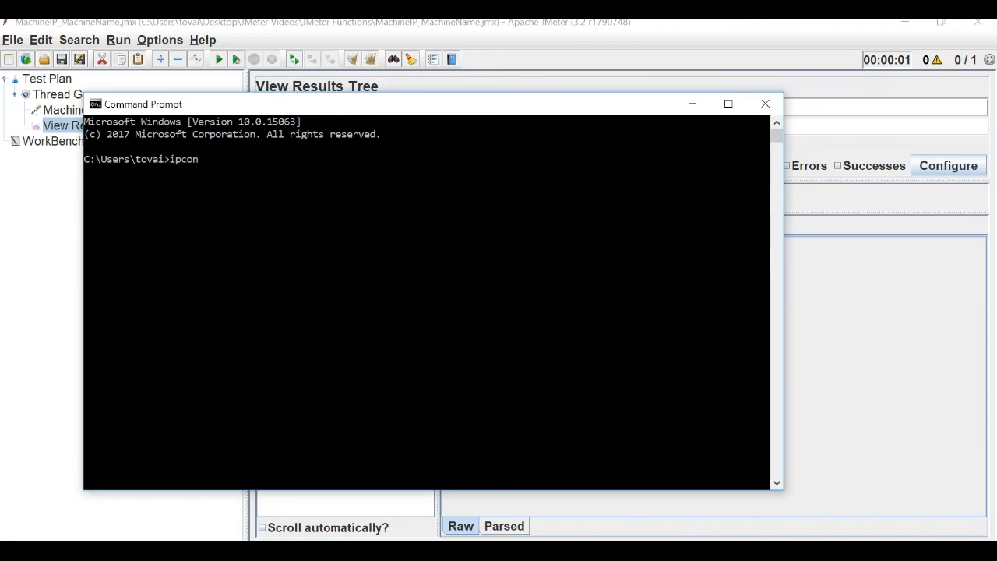
pyautogui.press('Return')
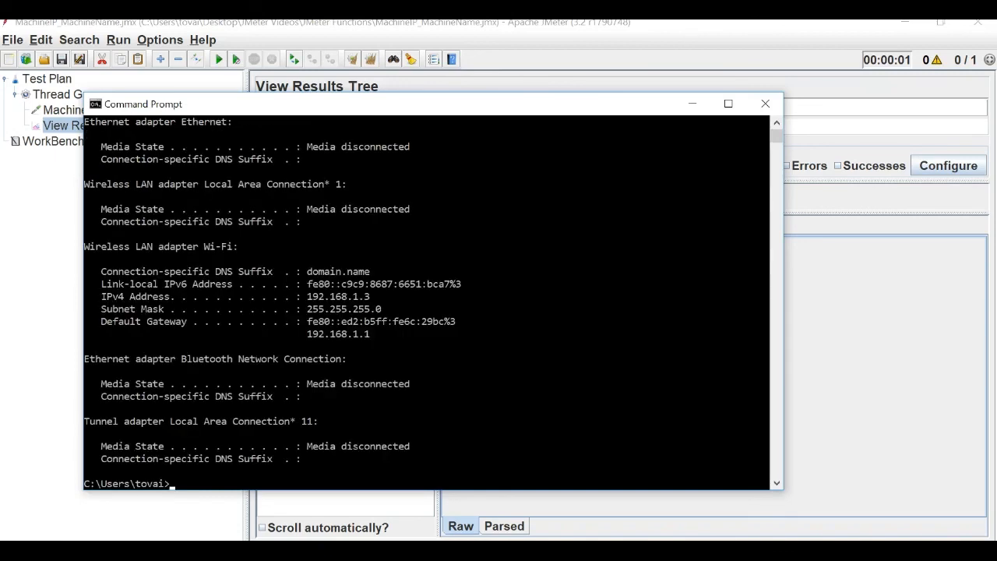
pyautogui.moveTo(343, 109); pyautogui.dragTo(448, 285)
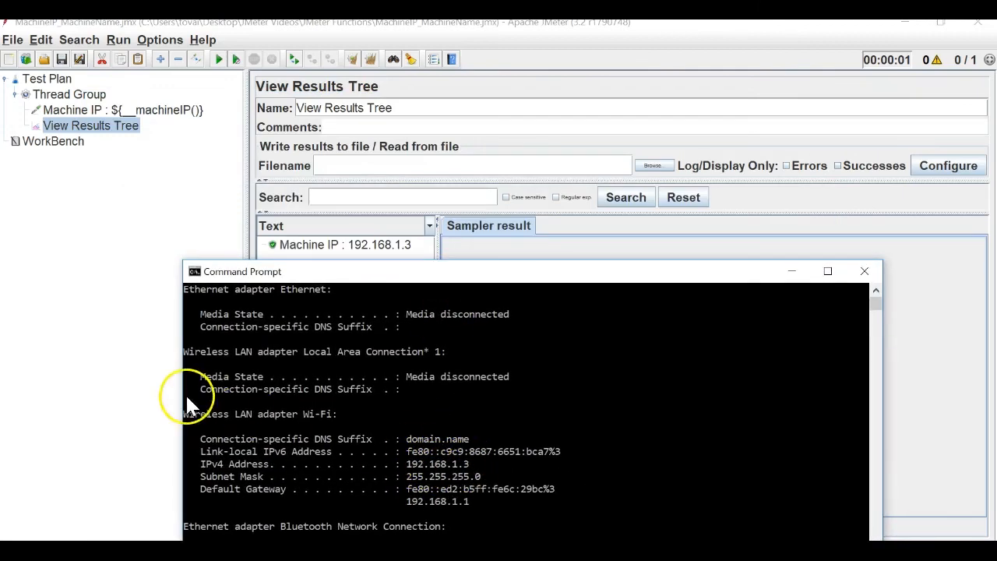
# Generate ${__machineName()} in the Function Helper, copy the string, and close the helper.
pyautogui.click(140, 366)
pyautogui.click(113, 109)
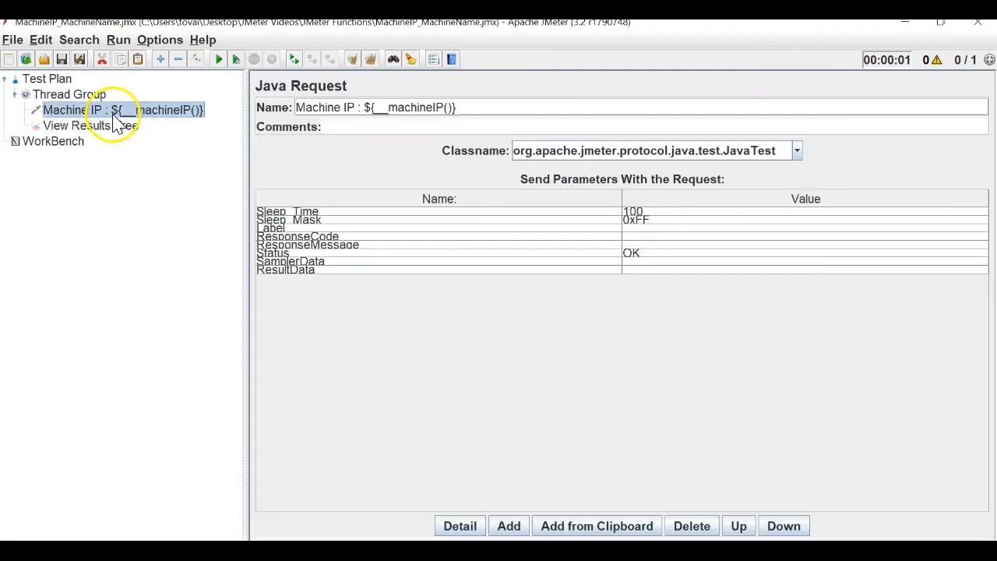
pyautogui.click(172, 40)
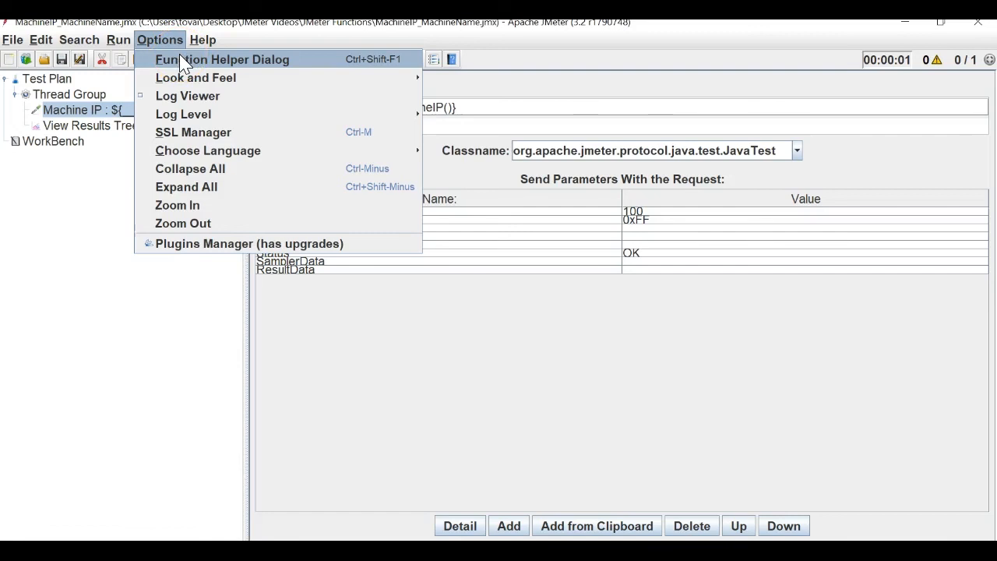
pyautogui.click(180, 58)
pyautogui.click(588, 164)
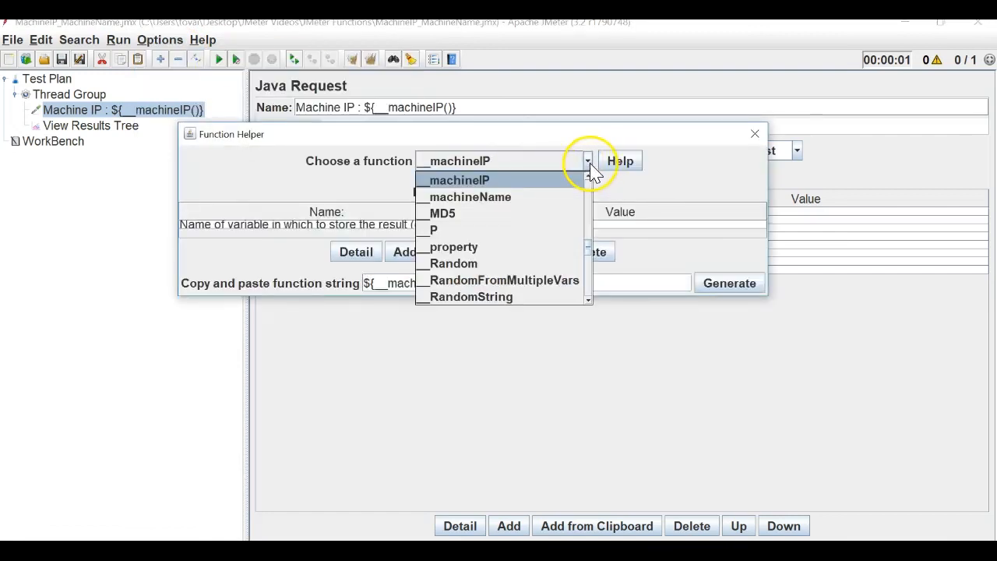
pyautogui.click(532, 199)
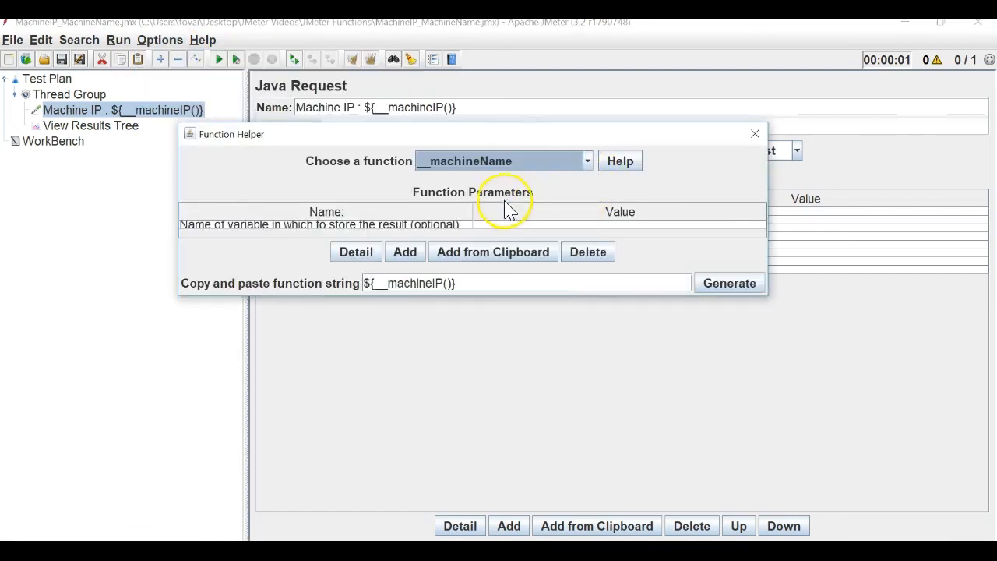
pyautogui.click(717, 283)
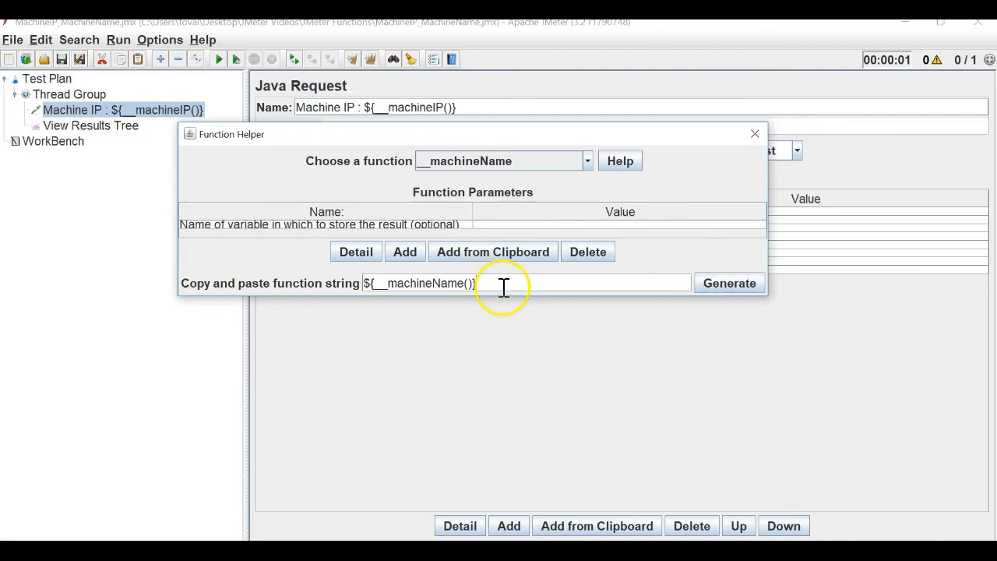
pyautogui.moveTo(503, 286); pyautogui.dragTo(325, 280)
pyautogui.hotkey('ctrl', 'c')
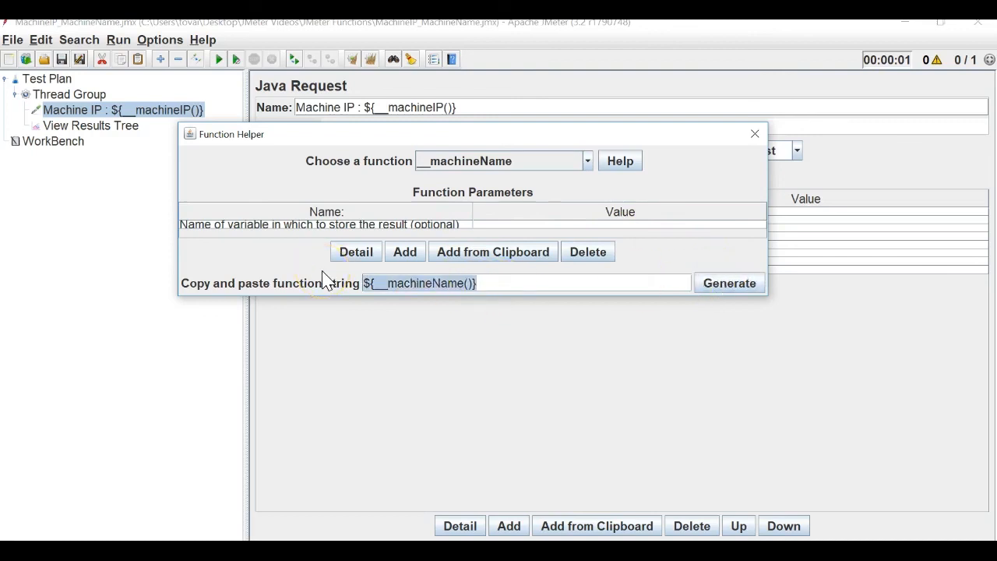
pyautogui.click(755, 134)
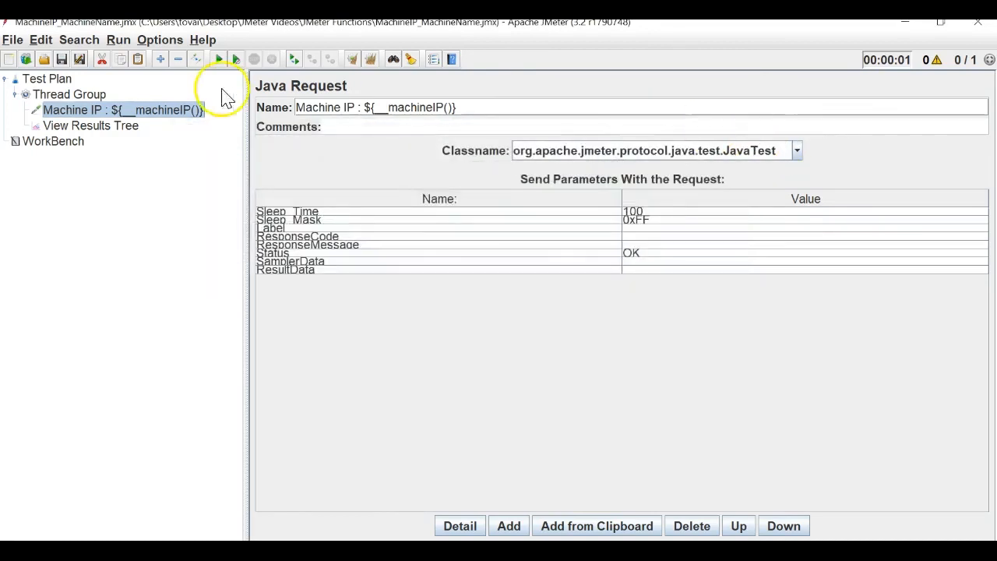
# Add a Java Request under Thread Group named 'Machine Name : ${__machineName()}'.
pyautogui.rightClick(76, 95)
pyautogui.moveTo(208, 104)
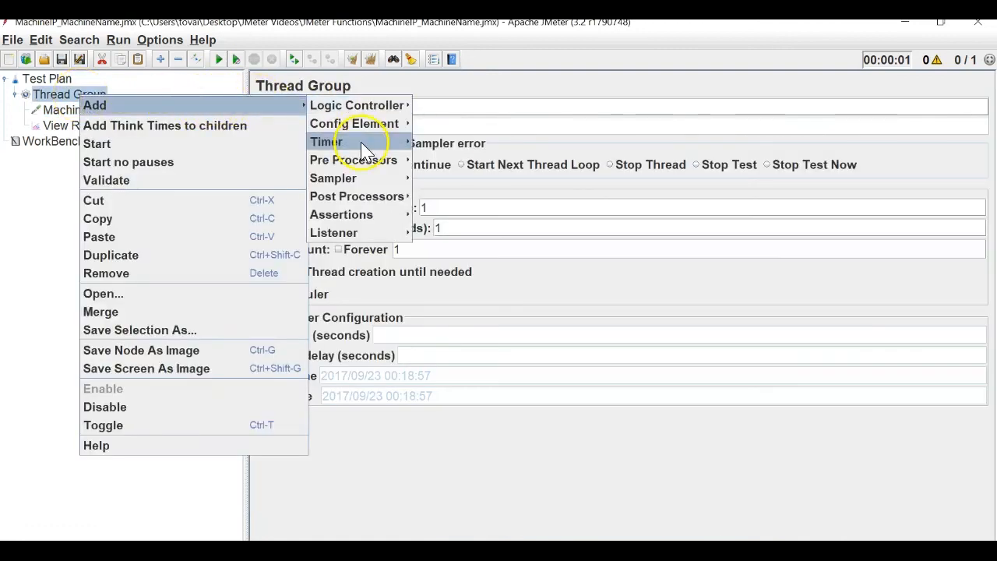
pyautogui.moveTo(382, 179)
pyautogui.click(452, 285)
pyautogui.tripleClick(391, 112)
pyautogui.hotkey('ctrl', 'v')
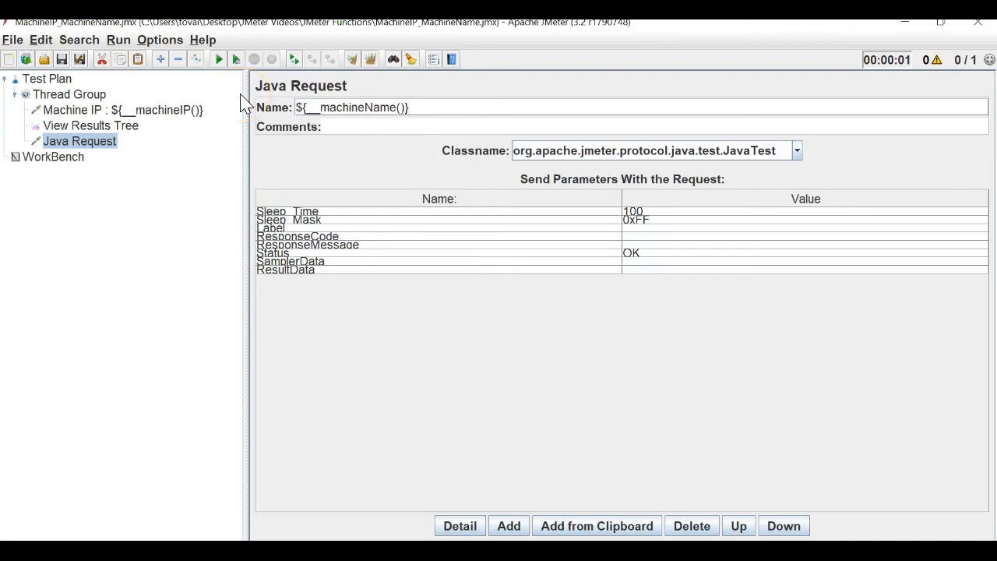
pyautogui.click(306, 109)
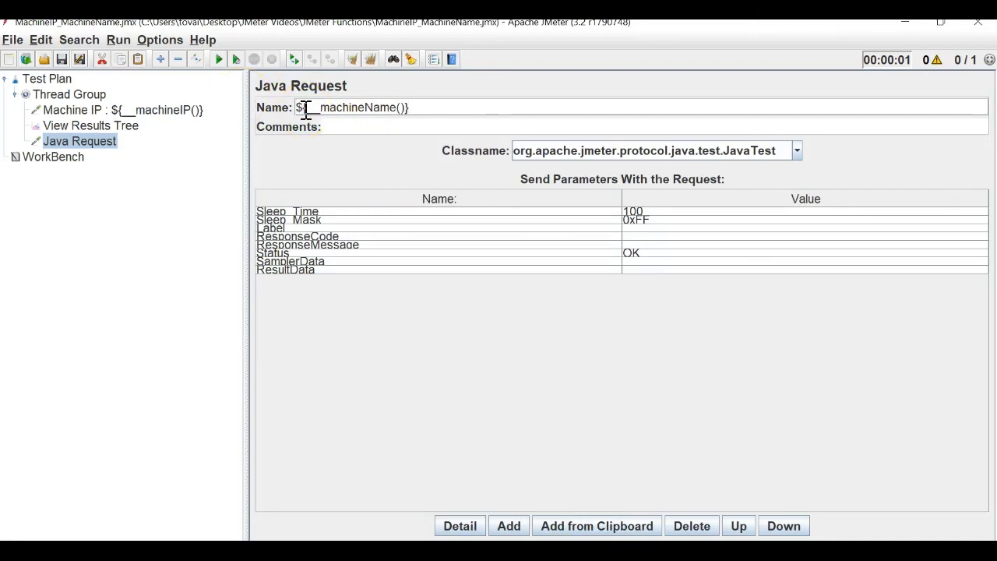
pyautogui.write('Machine ')
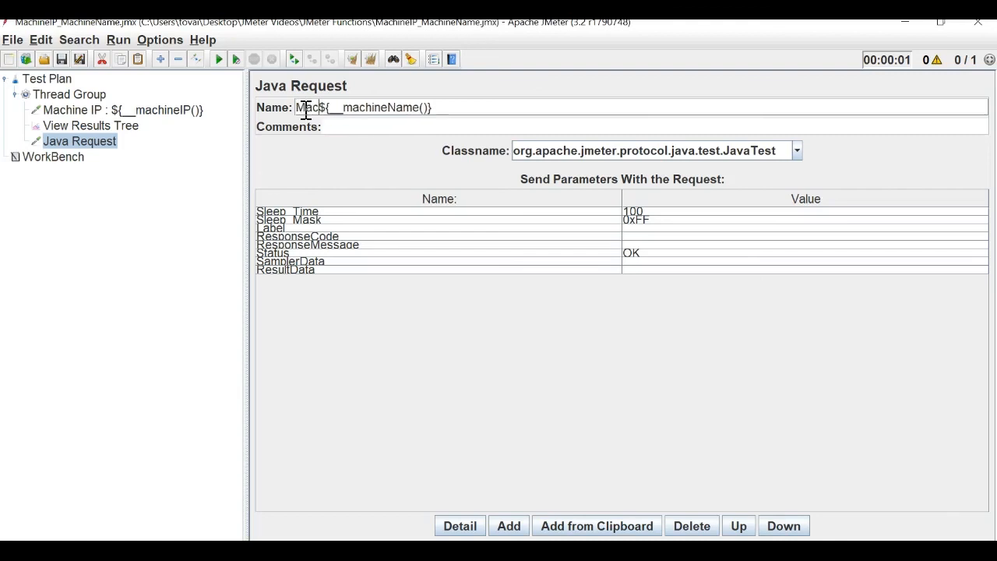
pyautogui.write('Name :')
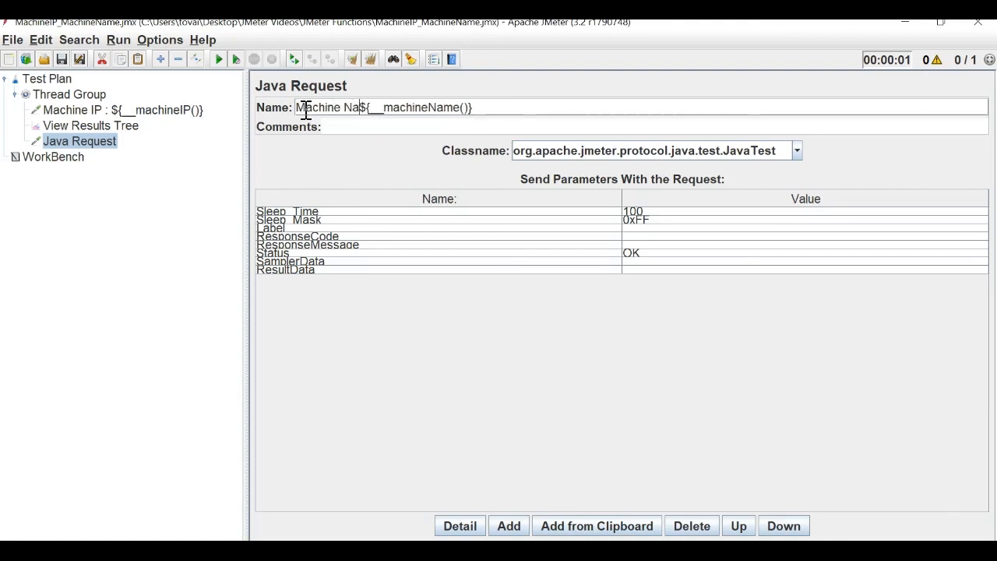
# Move View Results Tree directly under Test Plan.
pyautogui.click(125, 125)
pyautogui.moveTo(62, 88); pyautogui.dragTo(61, 91)
pyautogui.click(160, 150)
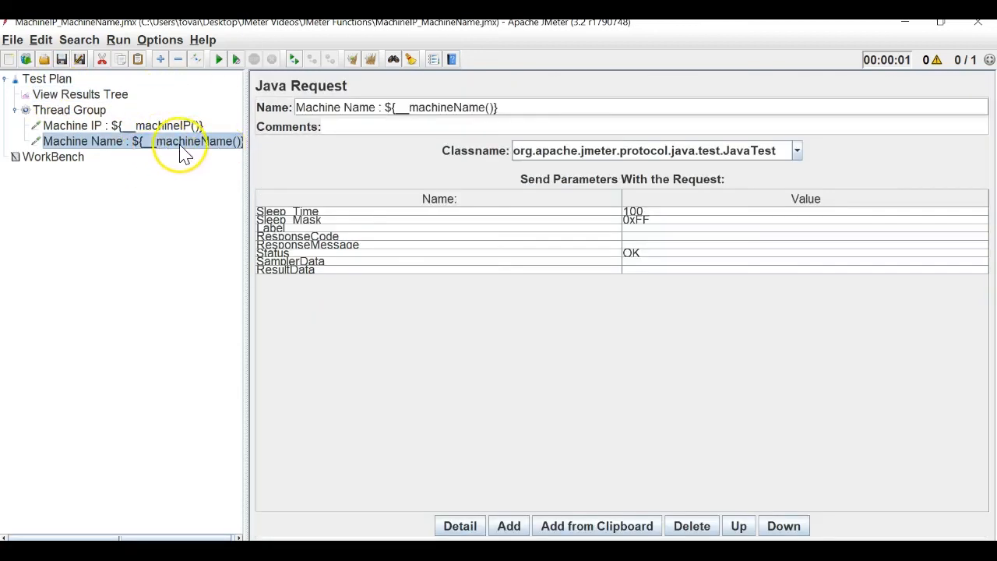
# Run the test and inspect the Machine IP : 192.168.1.3 and Machine Name results in View Results Tree.
pyautogui.click(218, 59)
pyautogui.click(115, 95)
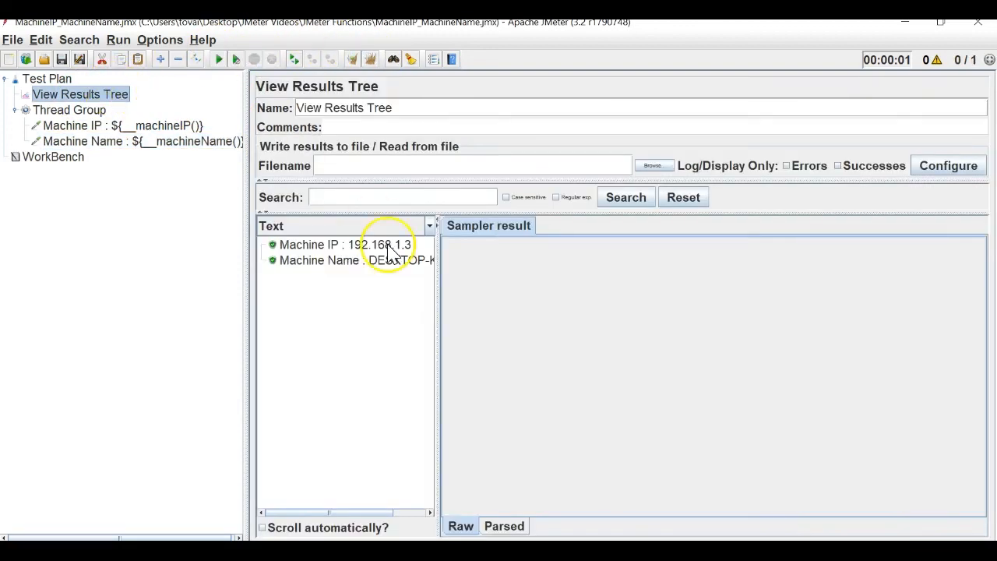
pyautogui.moveTo(437, 264); pyautogui.dragTo(602, 265)
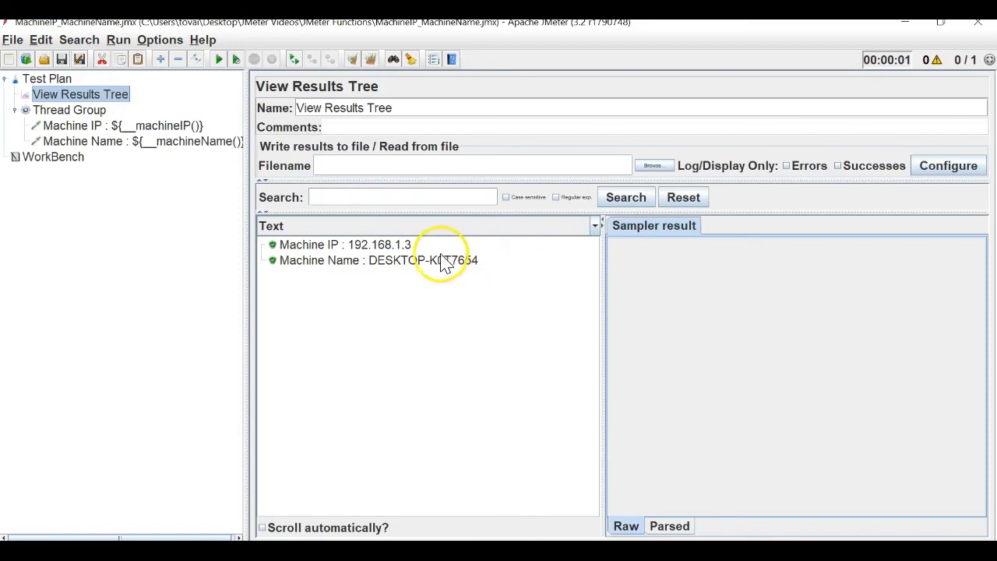
pyautogui.click(387, 248)
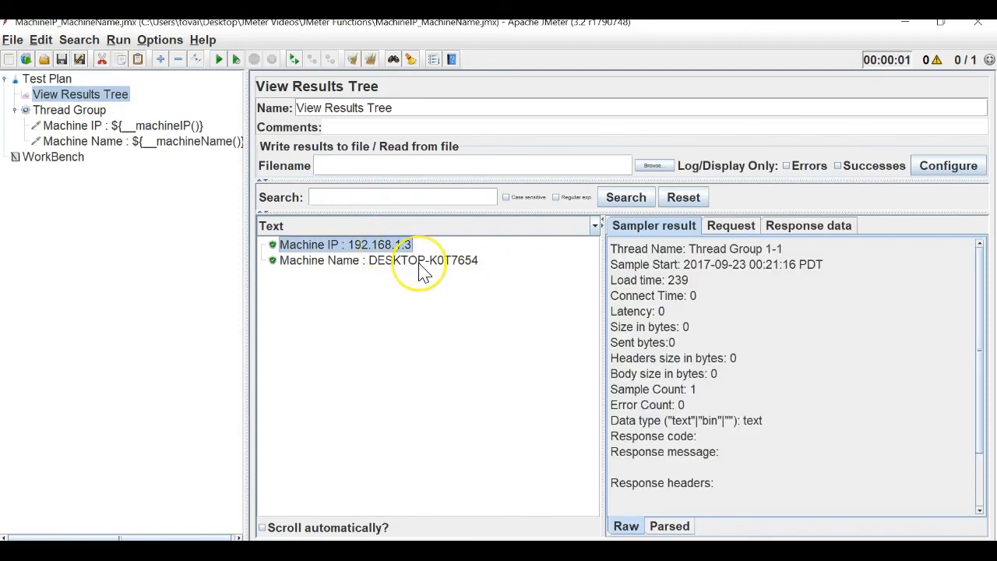
pyautogui.click(419, 264)
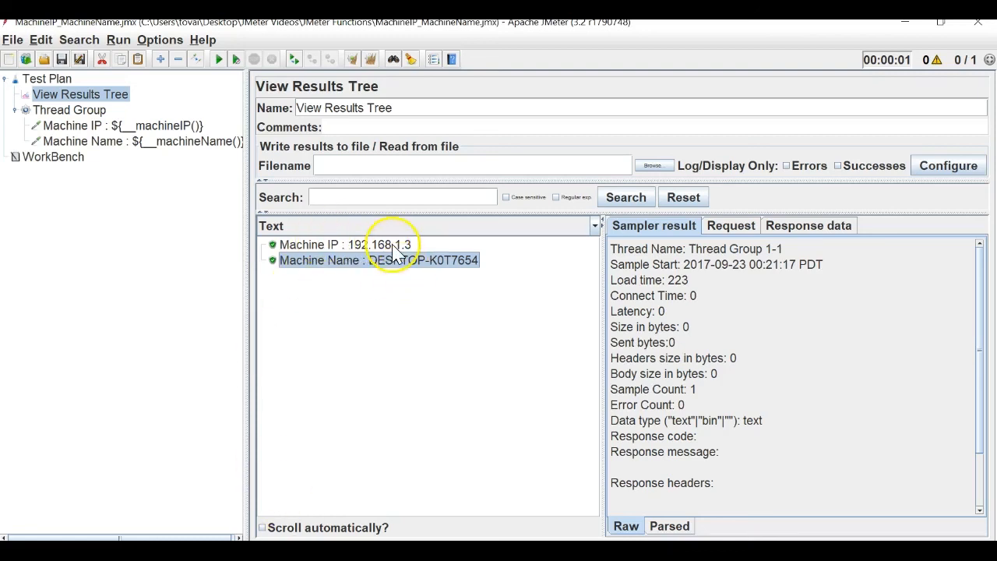
pyautogui.click(358, 166)
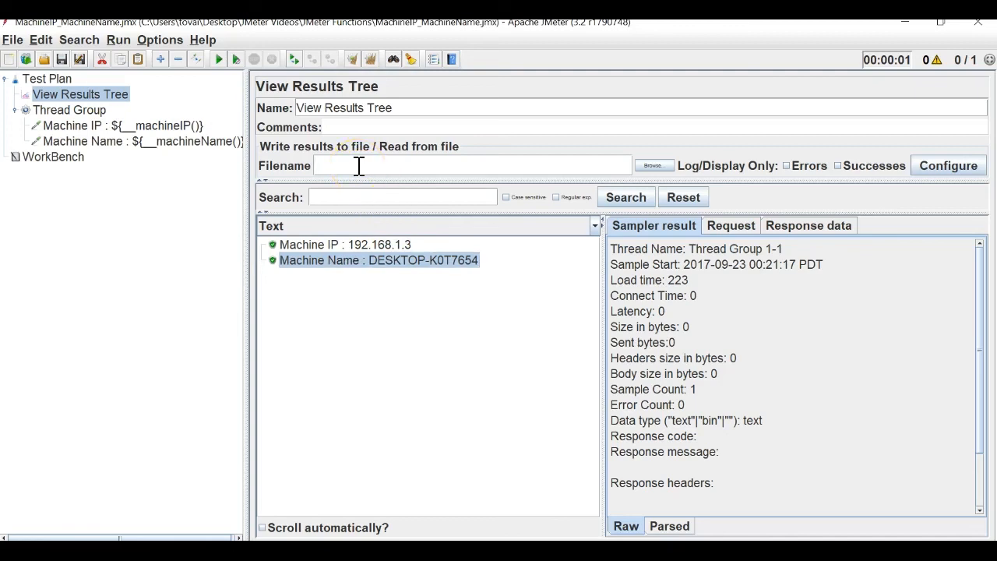
pyautogui.click(168, 74)
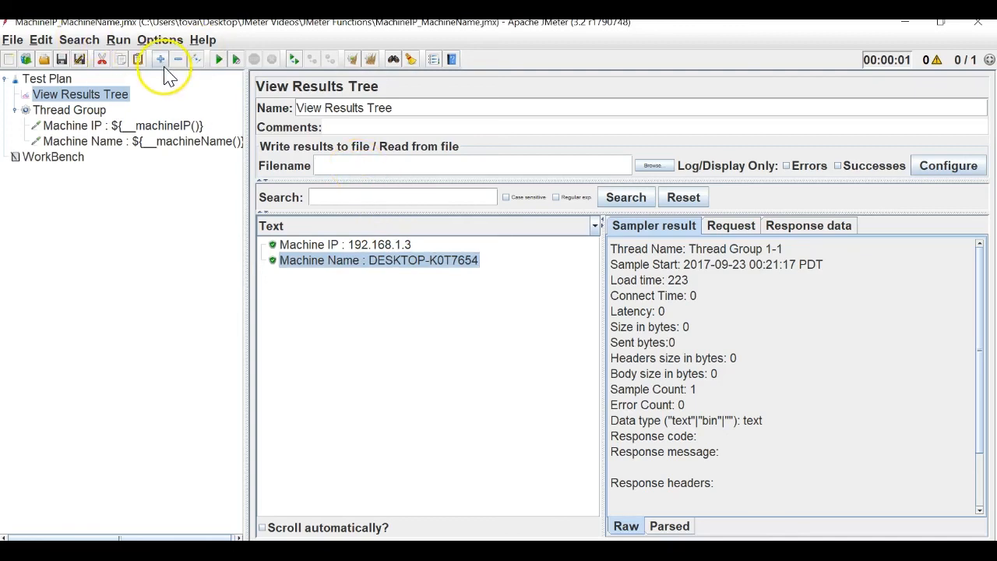